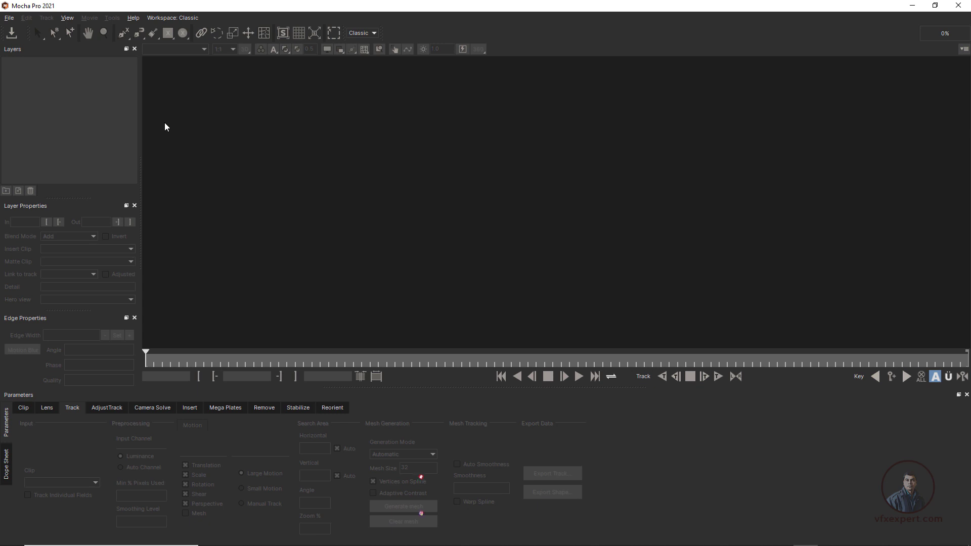
Start a new project and import the image sequence beginning with lens_tv_00000 from the lens_tv folder
{"action": "left_click", "coordinate": [10, 20]}
{"action": "left_click", "coordinate": [30, 29]}
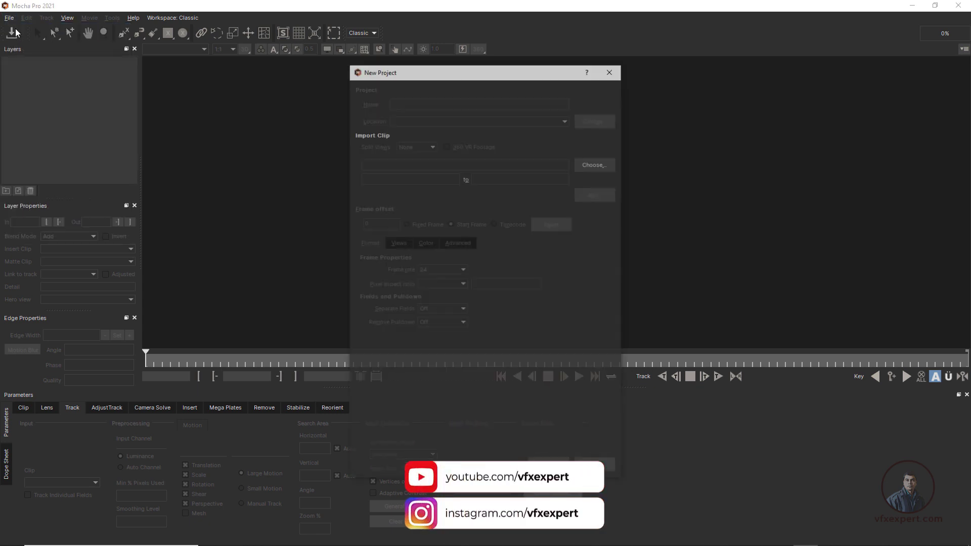
{"action": "left_click", "coordinate": [597, 166]}
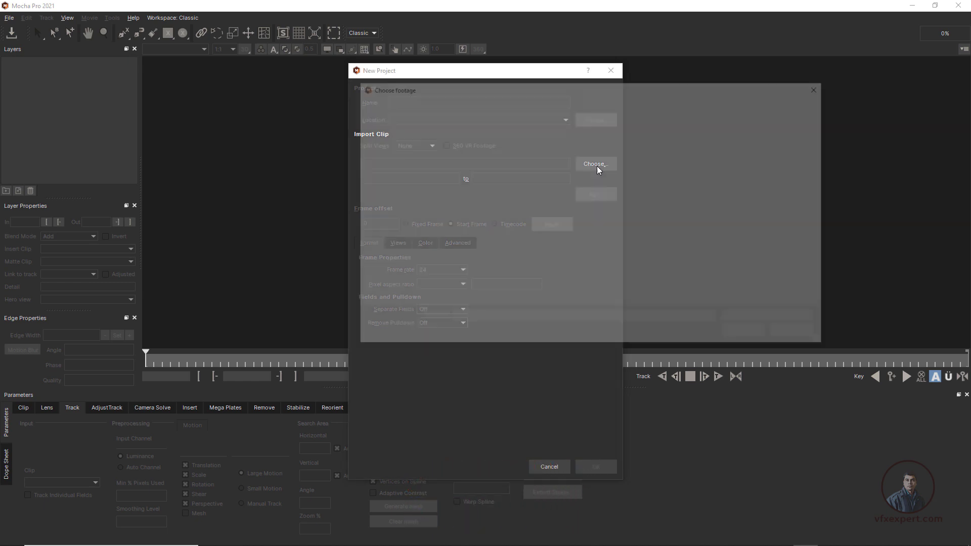
{"action": "left_click", "coordinate": [566, 103]}
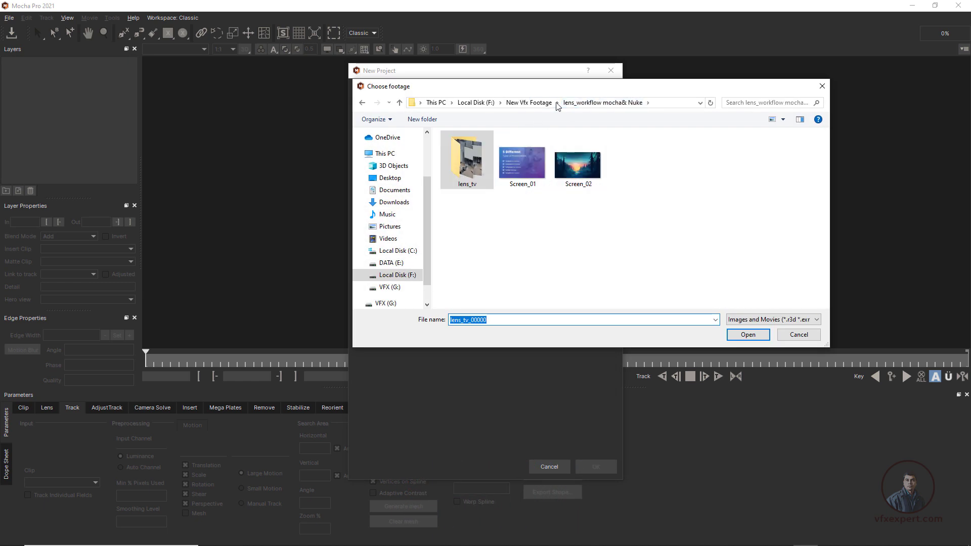
{"action": "double_click", "coordinate": [468, 156]}
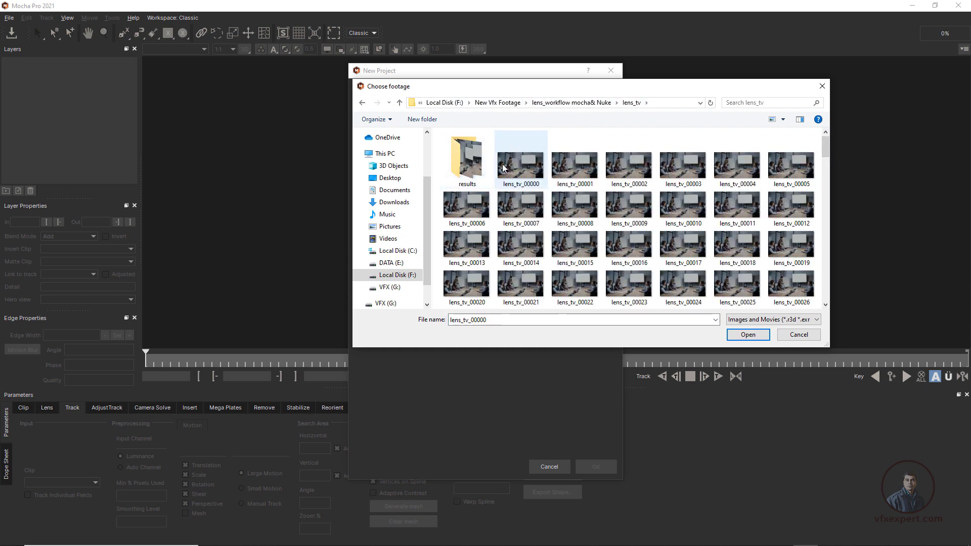
{"action": "left_click", "coordinate": [754, 335]}
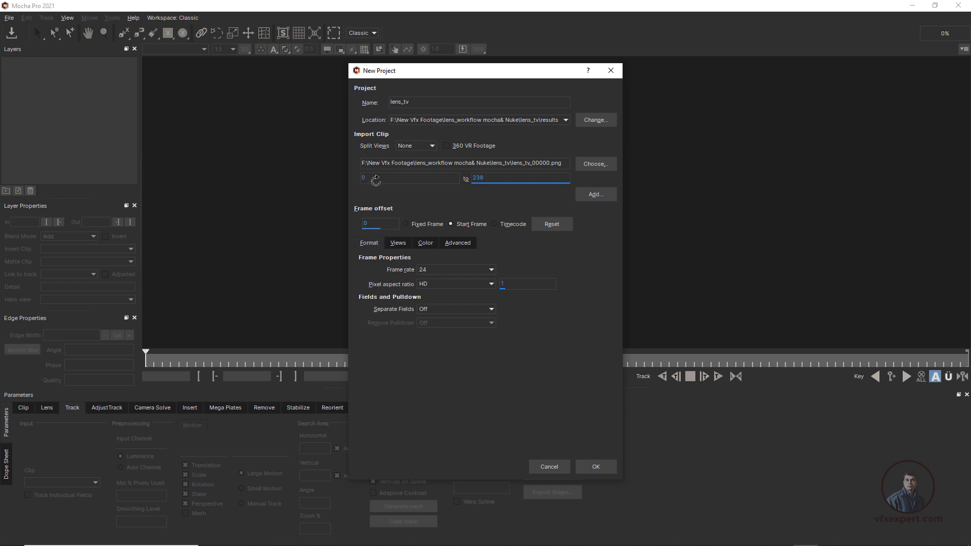
Check the clip's frame range, keep the frame rate at 24, and create the project
{"action": "double_click", "coordinate": [487, 177]}
{"action": "left_click", "coordinate": [462, 268]}
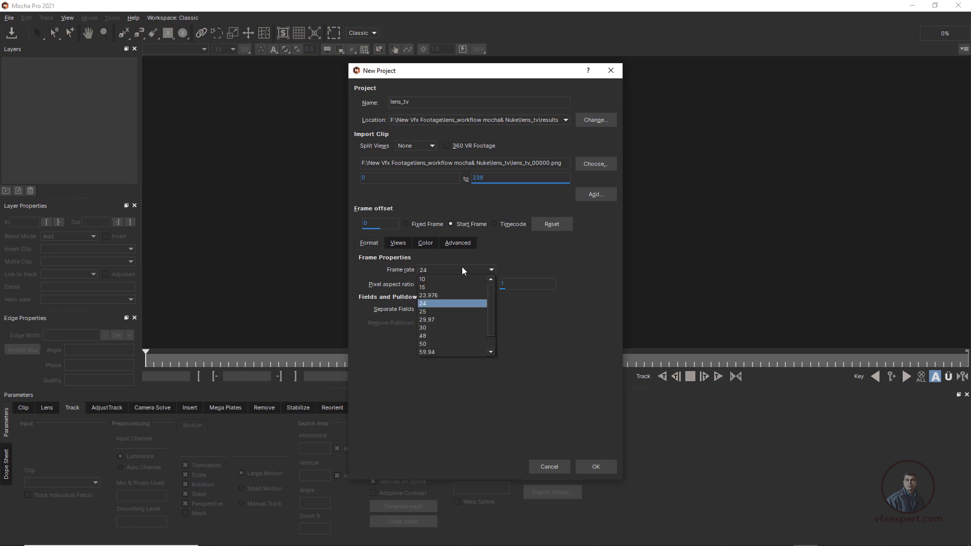
{"action": "left_click", "coordinate": [511, 257]}
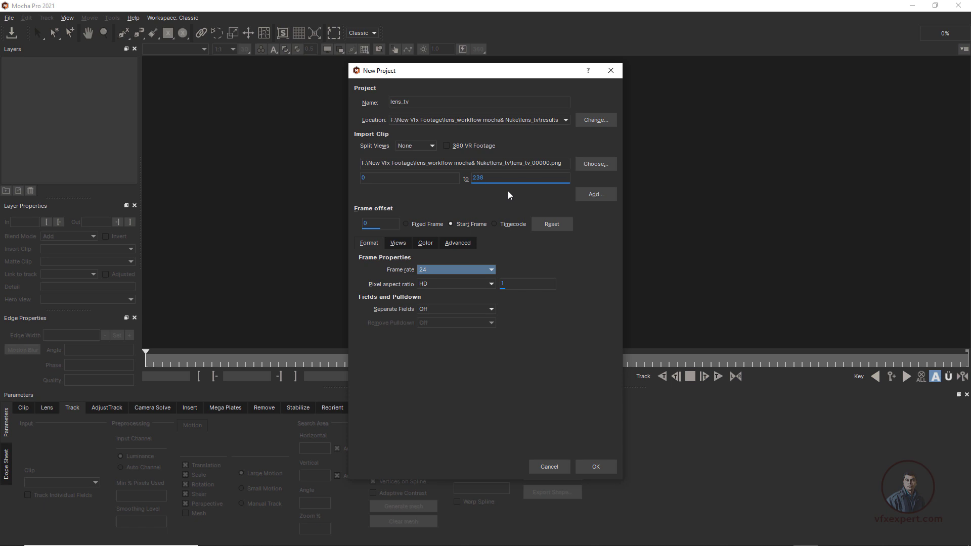
{"action": "left_click", "coordinate": [597, 466]}
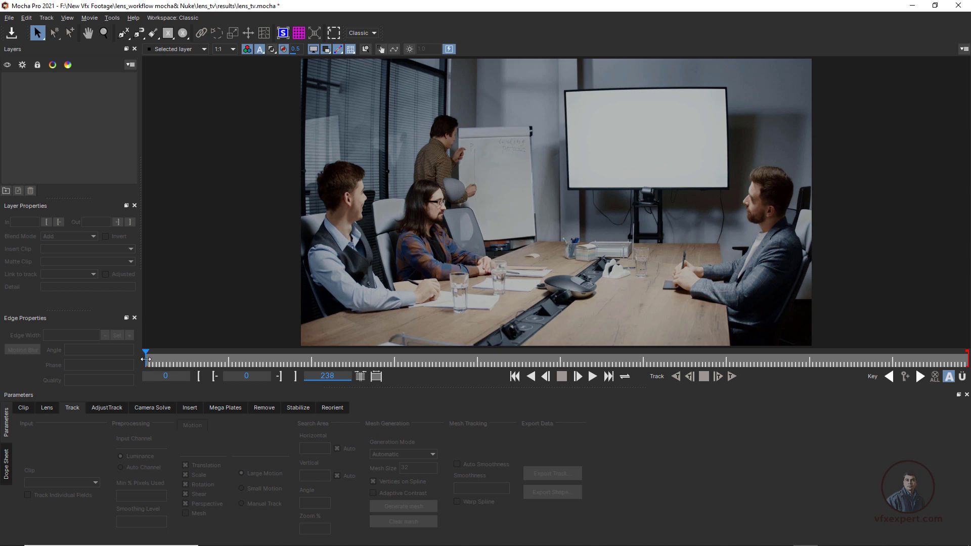
Review the footage by scrubbing, playing it both ways and stepping through frames, and return to the first frame
{"action": "left_click_drag", "start_coordinate": [227, 352], "coordinate": [506, 352]}
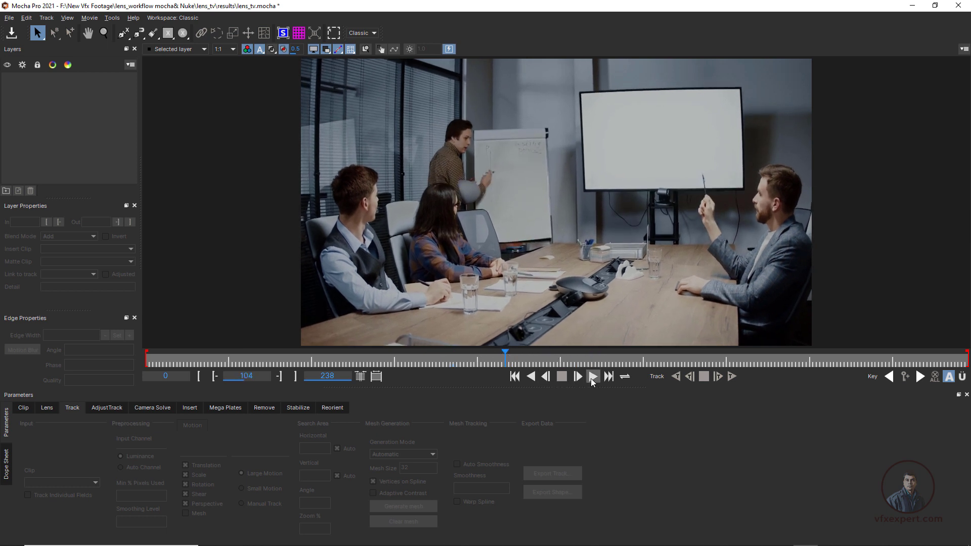
{"action": "left_click", "coordinate": [592, 377]}
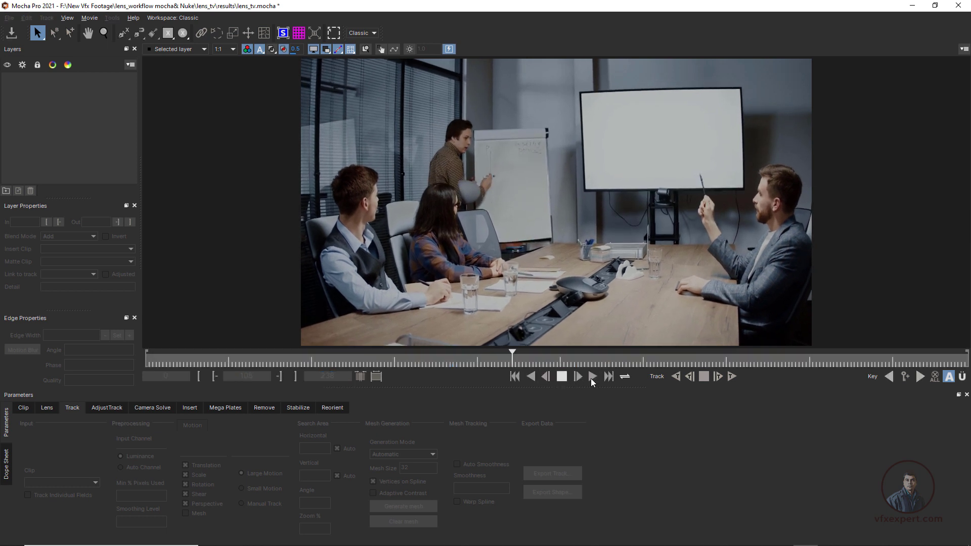
{"action": "left_click", "coordinate": [561, 378]}
{"action": "left_click", "coordinate": [534, 378]}
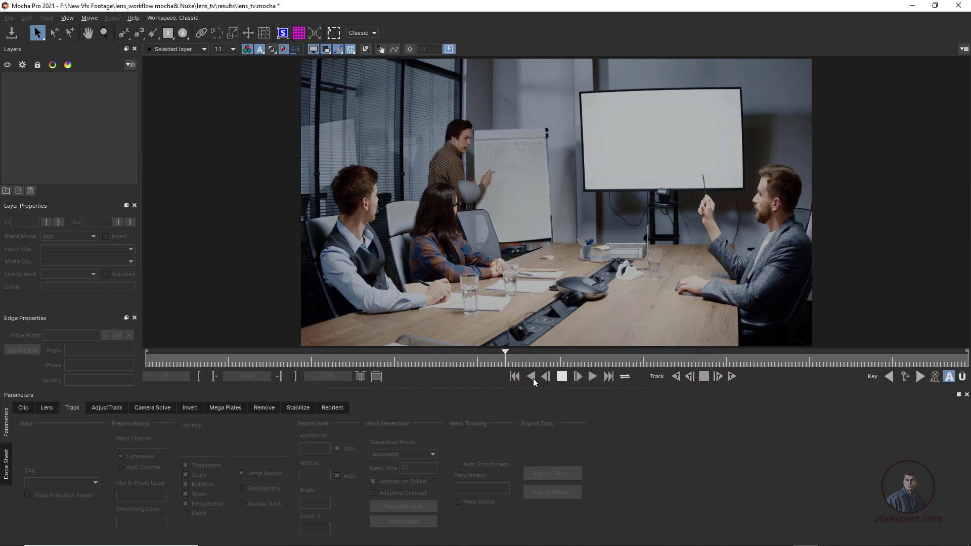
{"action": "left_click", "coordinate": [562, 379]}
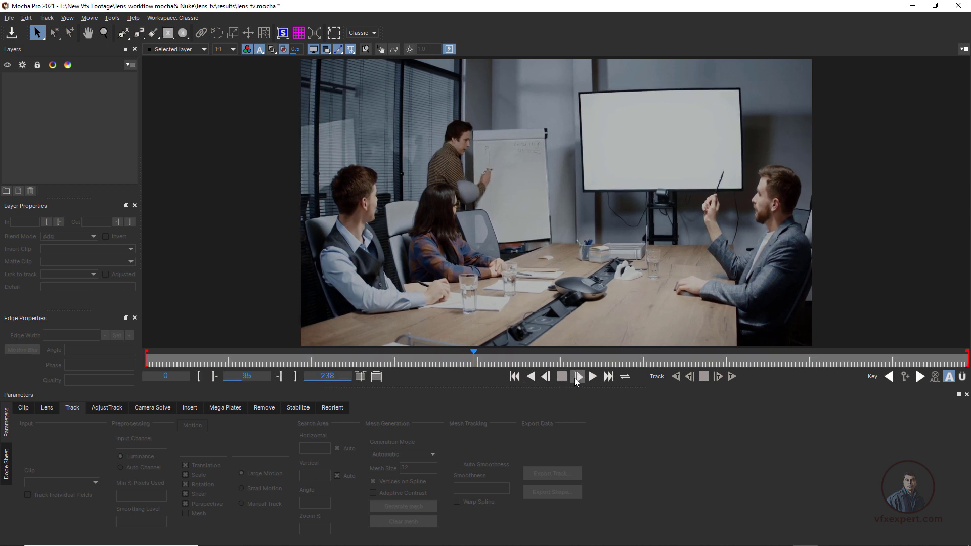
{"action": "left_click", "coordinate": [577, 377]}
{"action": "left_click", "coordinate": [577, 378]}
{"action": "left_click", "coordinate": [576, 377]}
{"action": "left_click", "coordinate": [576, 378]}
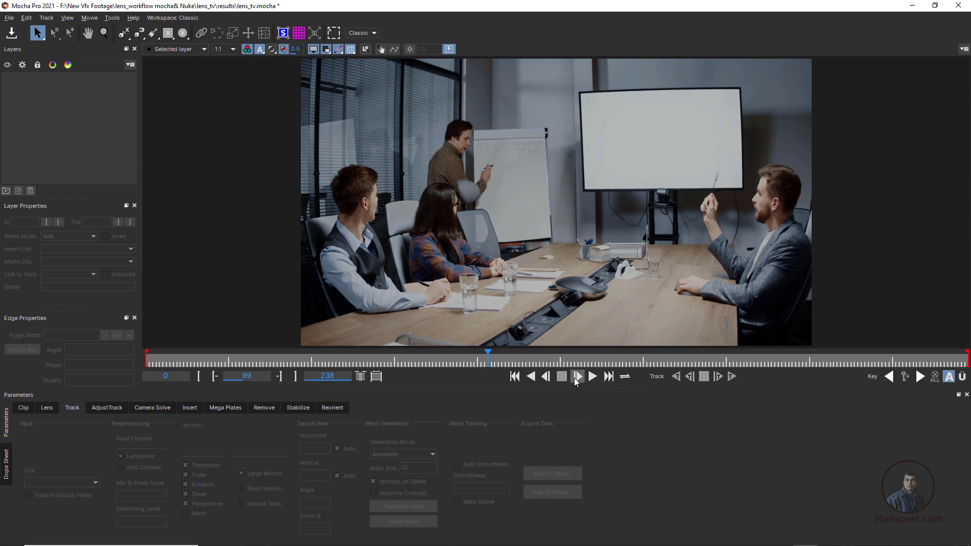
{"action": "left_click", "coordinate": [514, 377]}
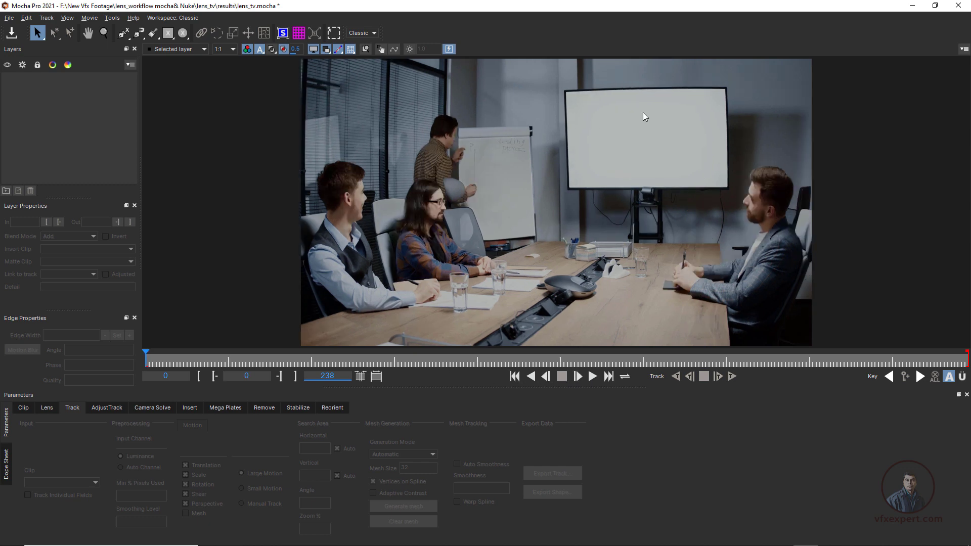
Locate the calibration lines on frame 0 of the lens_tv clip with the Lens module
{"action": "scroll", "coordinate": [673, 121], "scroll_direction": "up", "scroll_amount": 3}
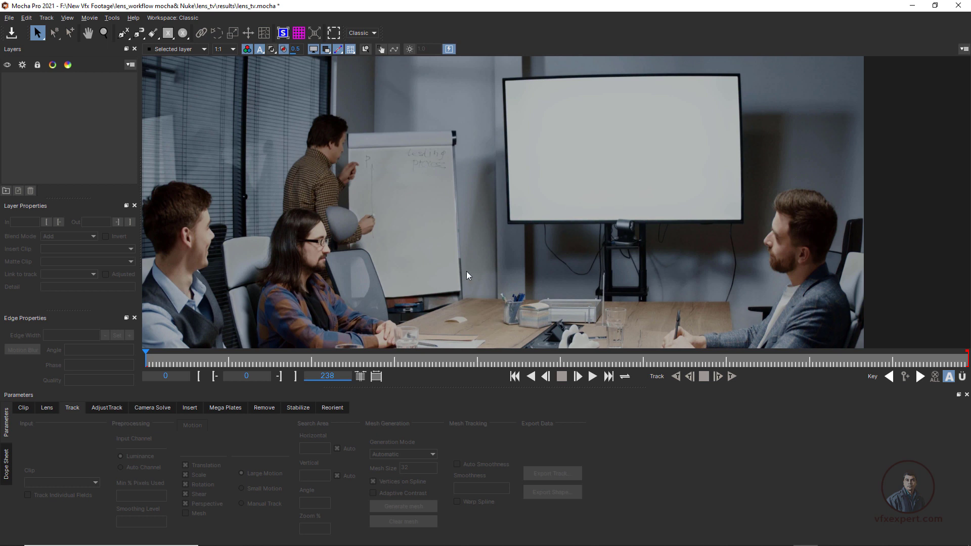
{"action": "key", "text": "z"}
{"action": "left_click_drag", "start_coordinate": [528, 184], "coordinate": [550, 213]}
{"action": "key", "text": "s"}
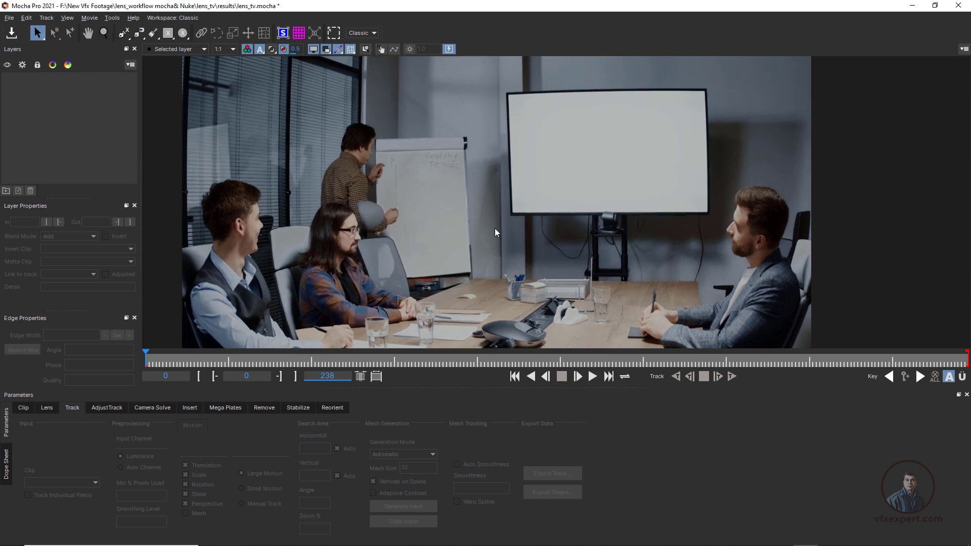
{"action": "left_click", "coordinate": [47, 409]}
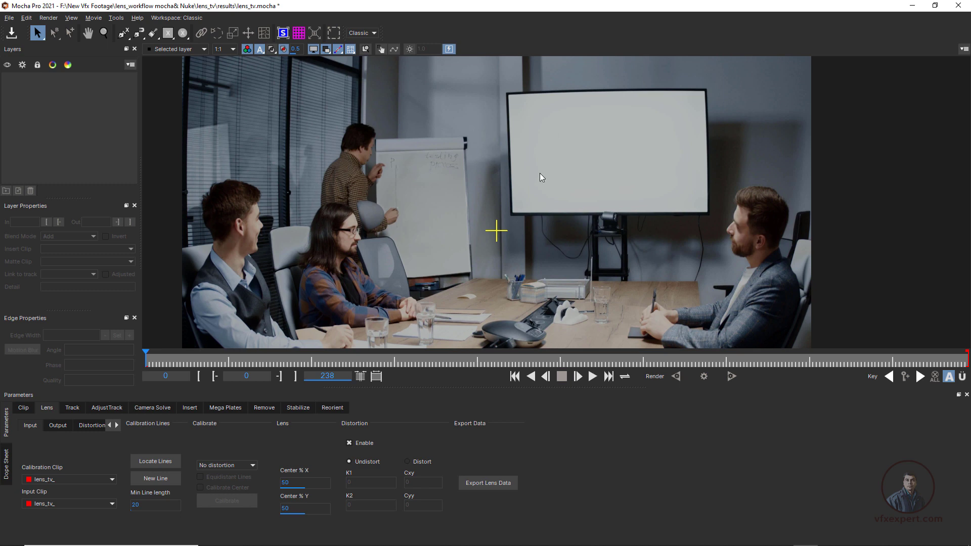
{"action": "left_click", "coordinate": [163, 466]}
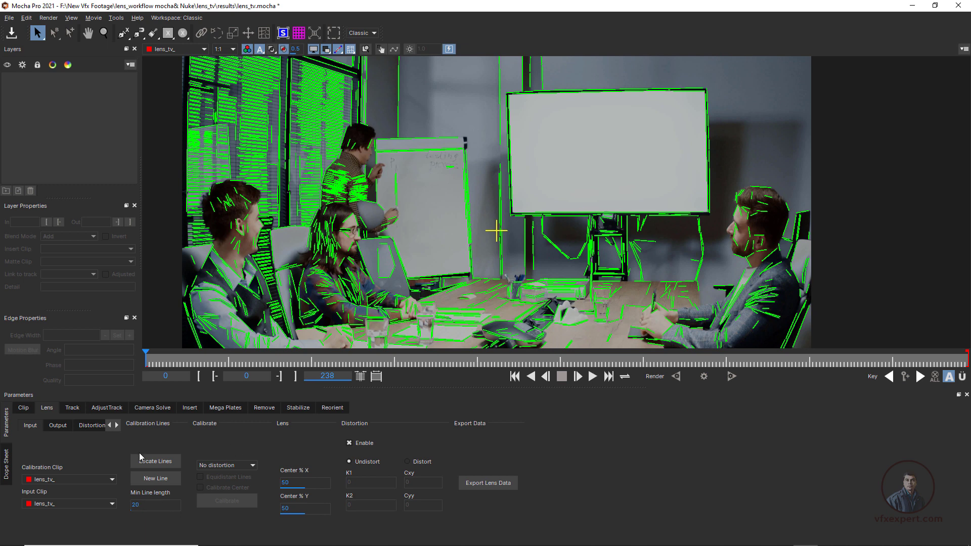
Filter out short calibration lines by raising the minimum line length to 50 and finally 100
{"action": "double_click", "coordinate": [149, 507]}
{"action": "type", "text": "50"}
{"action": "key", "text": "Return"}
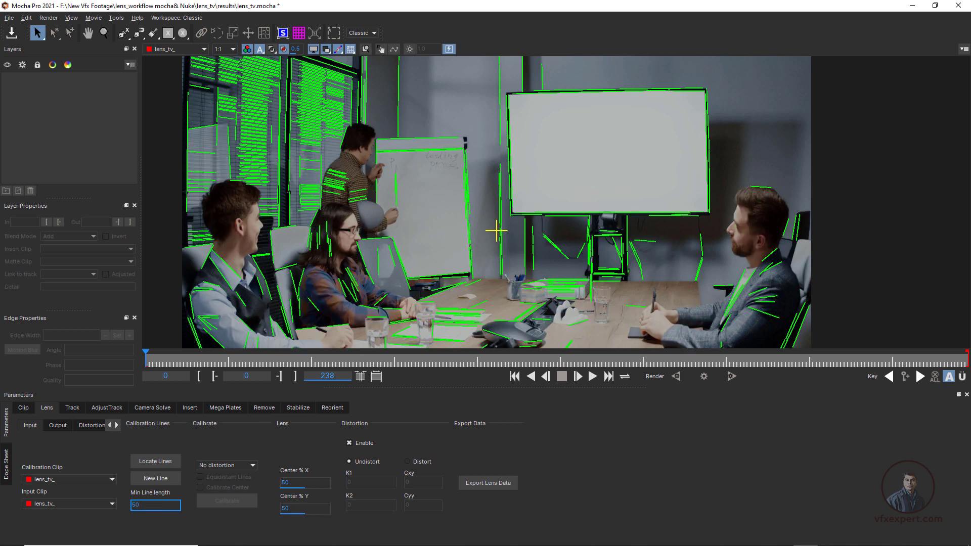
{"action": "double_click", "coordinate": [146, 505]}
{"action": "type", "text": "100"}
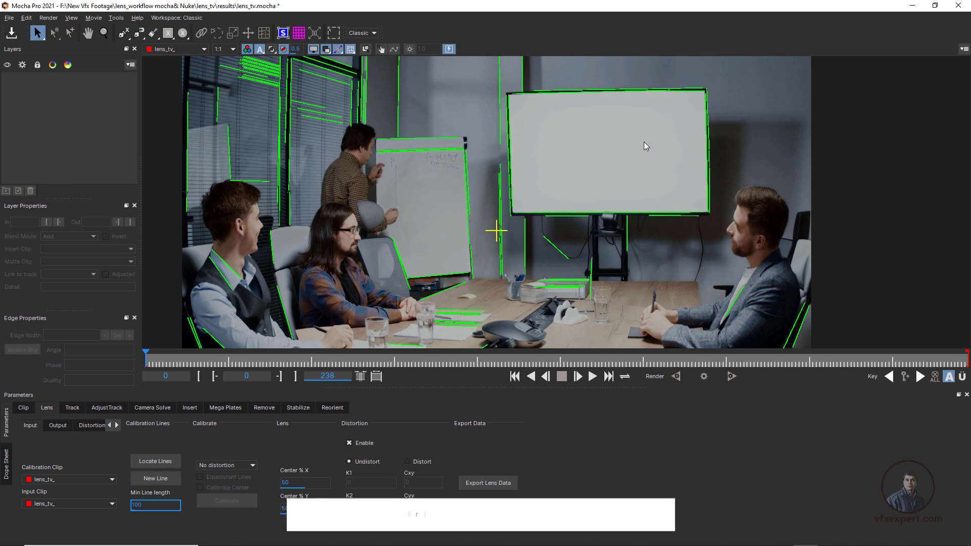
Add calibration lines along the TV screen's right, bottom and top edges and the vertical wall edge beside the screen
{"action": "key", "text": "z"}
{"action": "left_click_drag", "start_coordinate": [703, 99], "coordinate": [694, 59]}
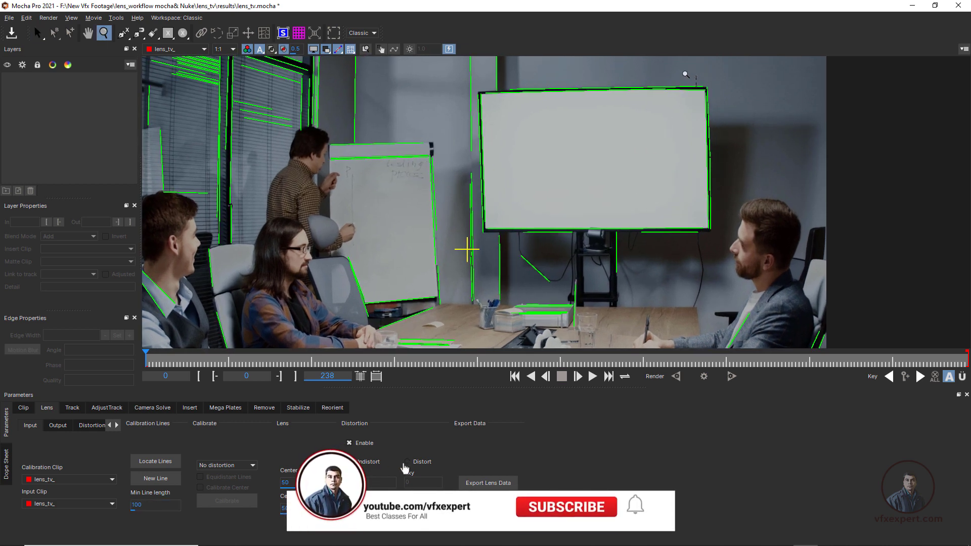
{"action": "left_click_drag", "start_coordinate": [676, 104], "coordinate": [676, 126]}
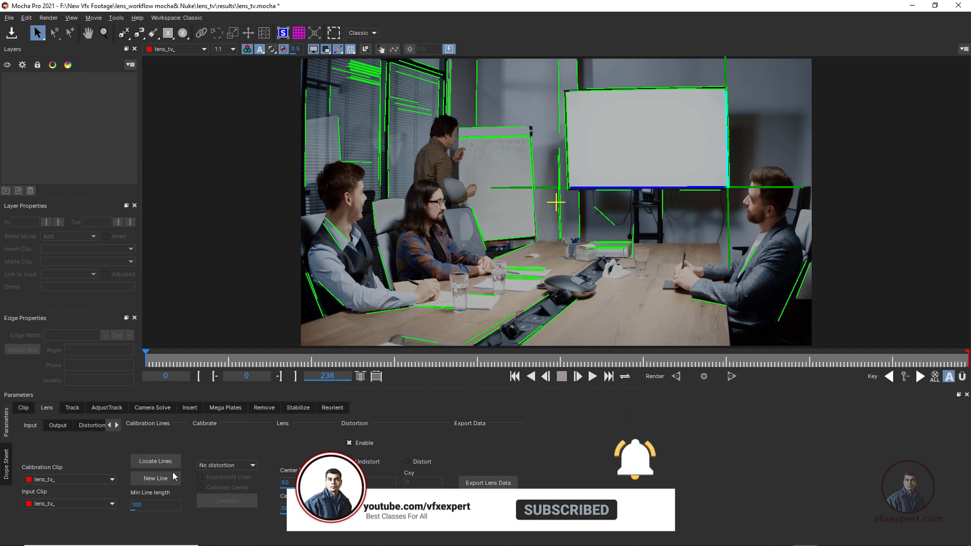
{"action": "left_click", "coordinate": [164, 479]}
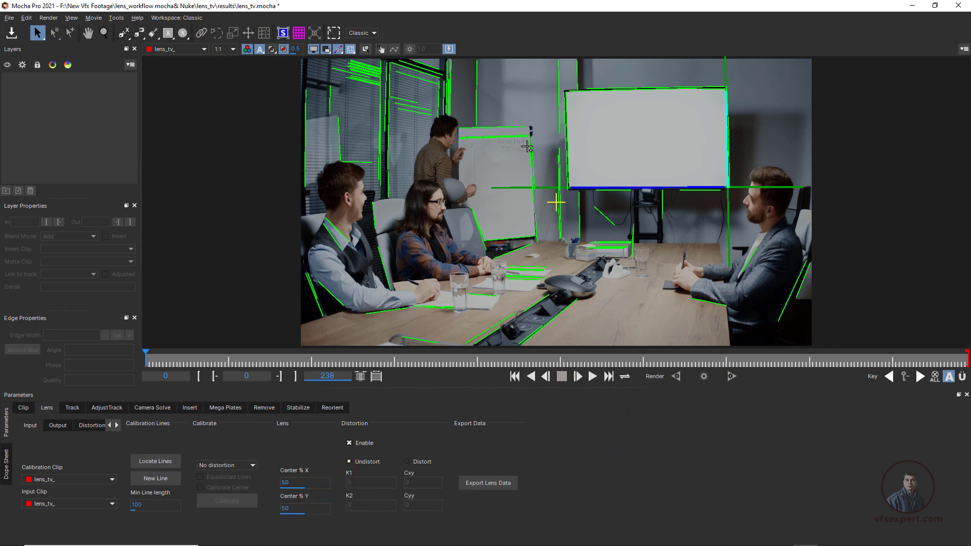
{"action": "left_click", "coordinate": [560, 104]}
{"action": "left_click", "coordinate": [158, 481]}
{"action": "left_click", "coordinate": [628, 92]}
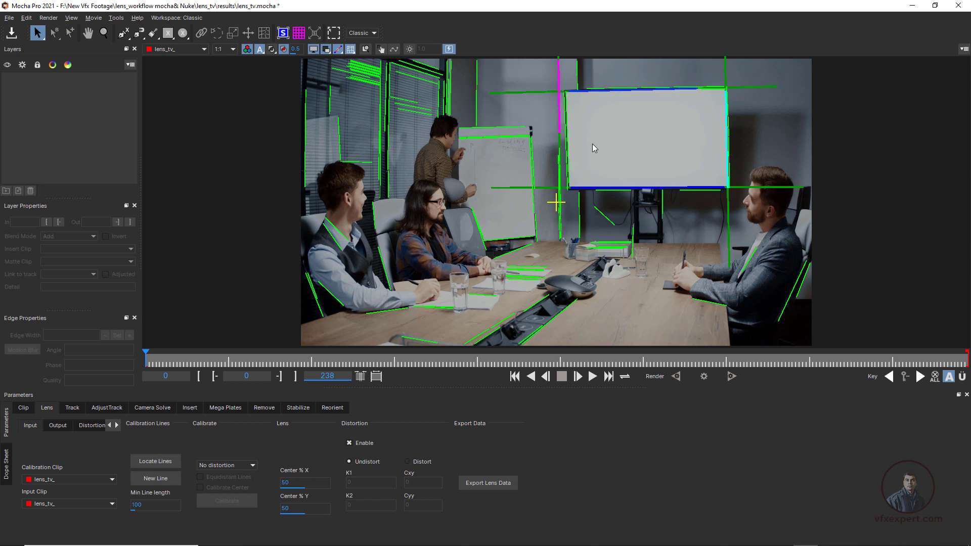
Add more calibration lines on the wall edge above the whiteboard, below the TV, and on the window frame and blinds
{"action": "left_click", "coordinate": [155, 482]}
{"action": "left_click", "coordinate": [478, 101]}
{"action": "left_click", "coordinate": [700, 190]}
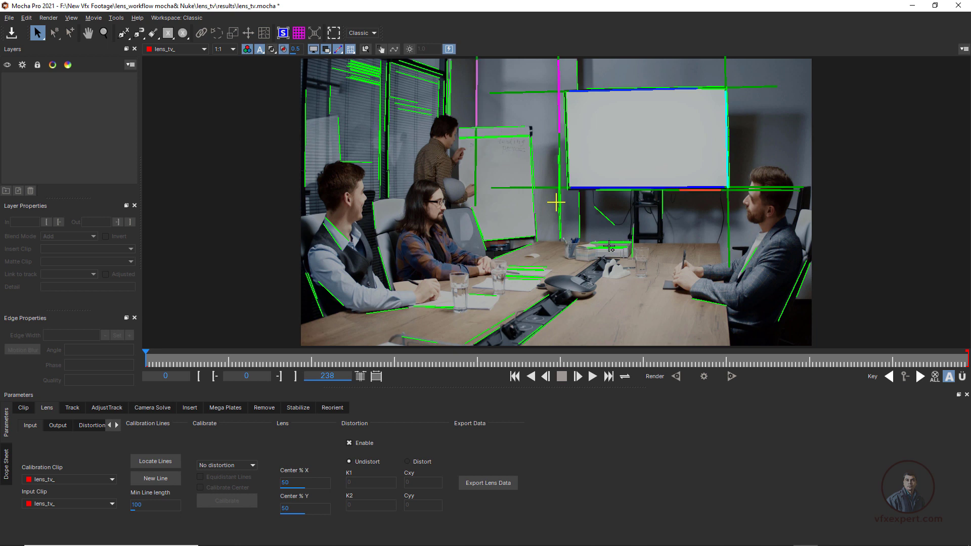
{"action": "left_click", "coordinate": [580, 223]}
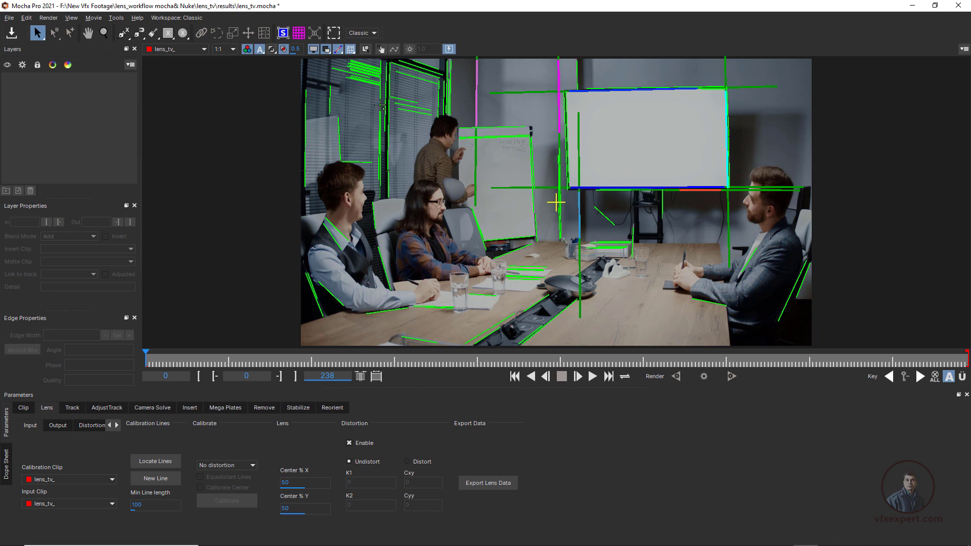
{"action": "left_click", "coordinate": [388, 152]}
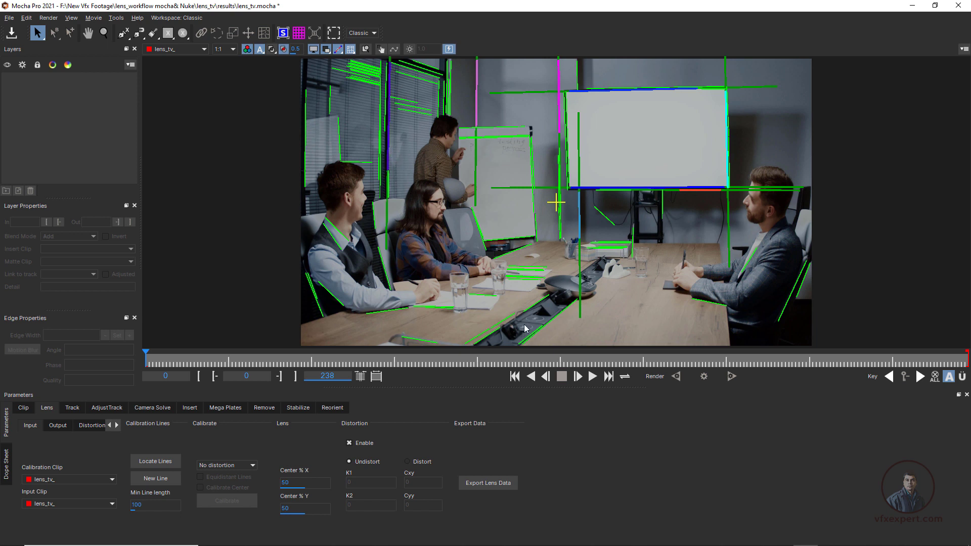
{"action": "left_click", "coordinate": [422, 79]}
{"action": "left_click", "coordinate": [617, 88]}
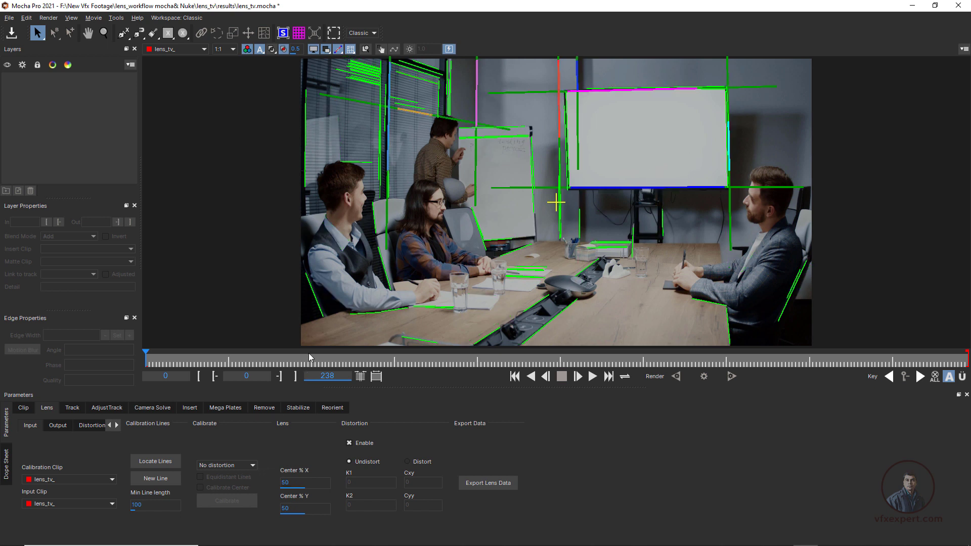
Calibrate the lens with the 1-Parameter distortion model and inspect the resulting K1 value
{"action": "left_click", "coordinate": [244, 465]}
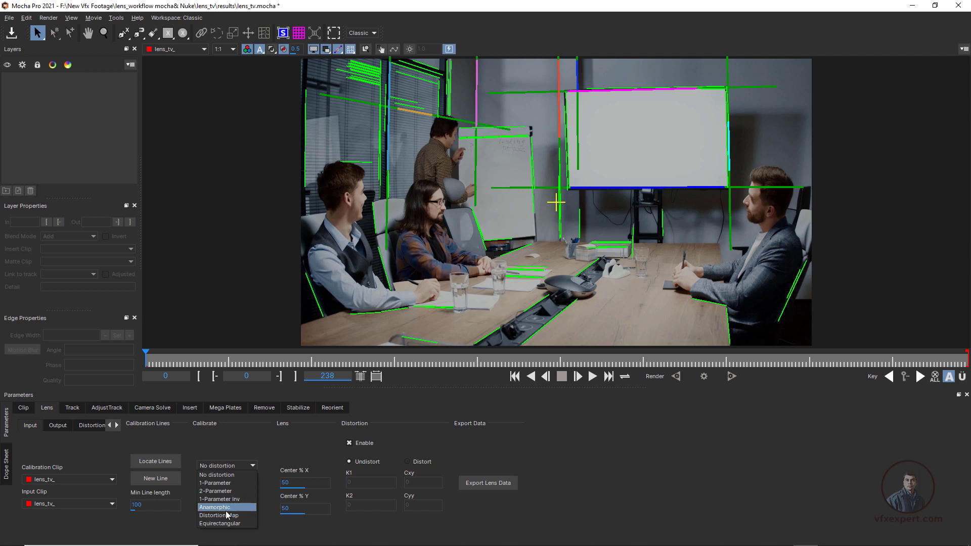
{"action": "left_click", "coordinate": [229, 486]}
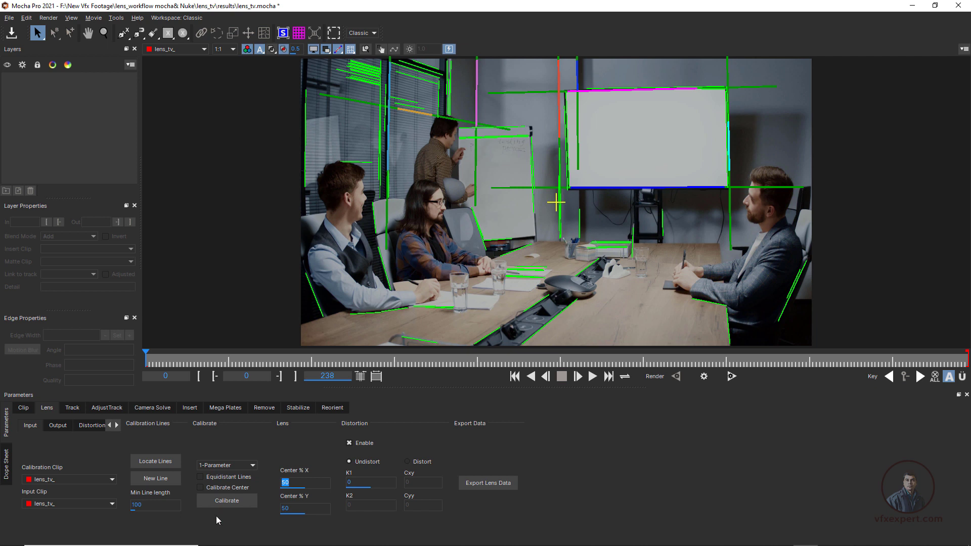
{"action": "left_click", "coordinate": [235, 499]}
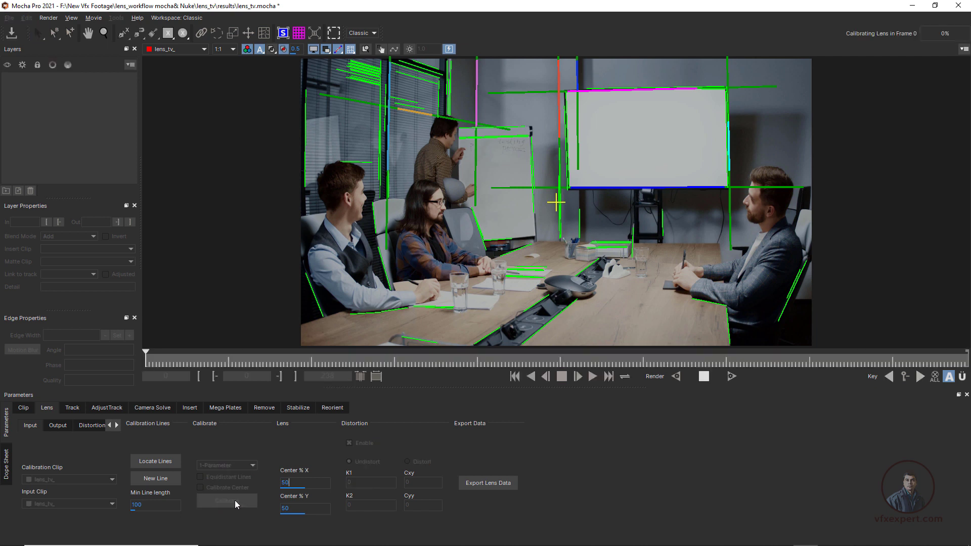
{"action": "left_click", "coordinate": [360, 486]}
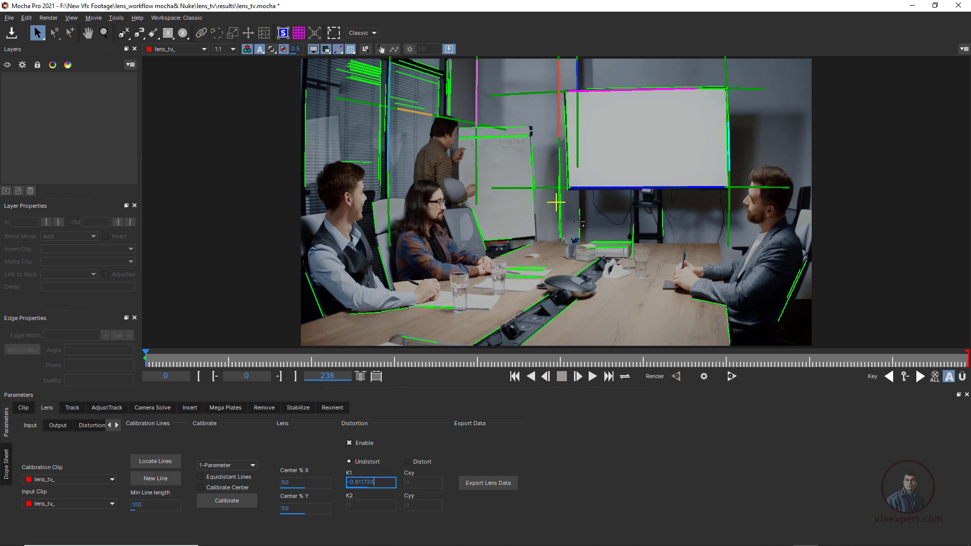
Render the undistorted footage and switch the viewer back to the Selected layer clip
{"action": "left_click", "coordinate": [704, 376]}
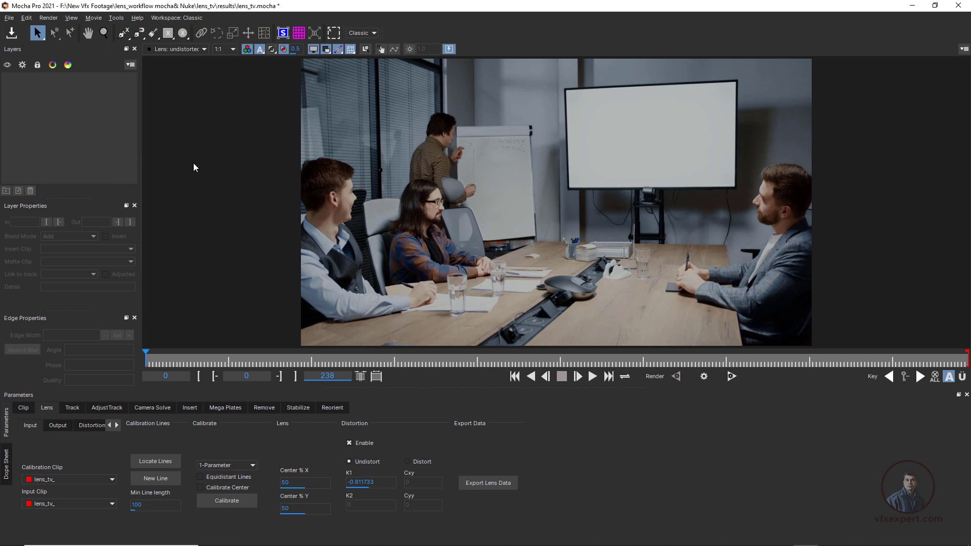
{"action": "left_click", "coordinate": [200, 51]}
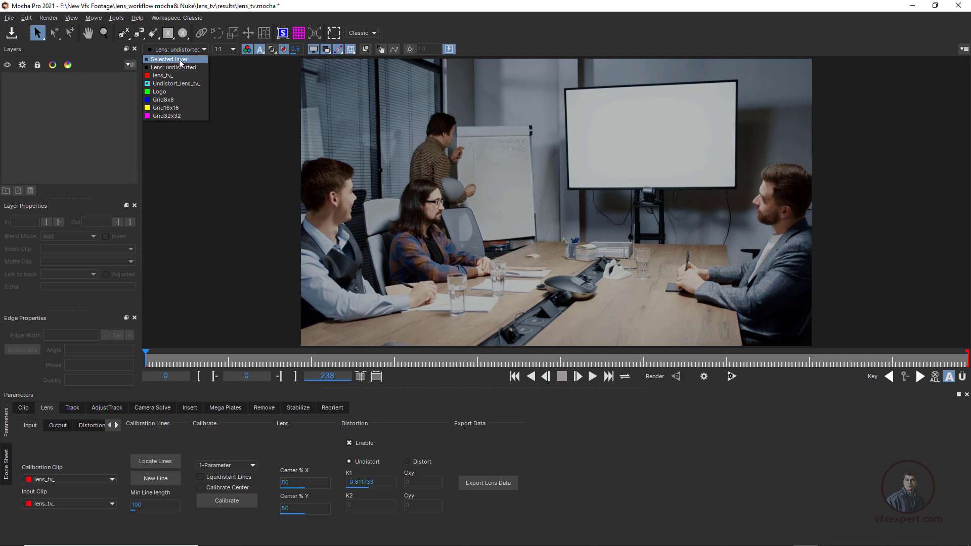
{"action": "left_click", "coordinate": [179, 59]}
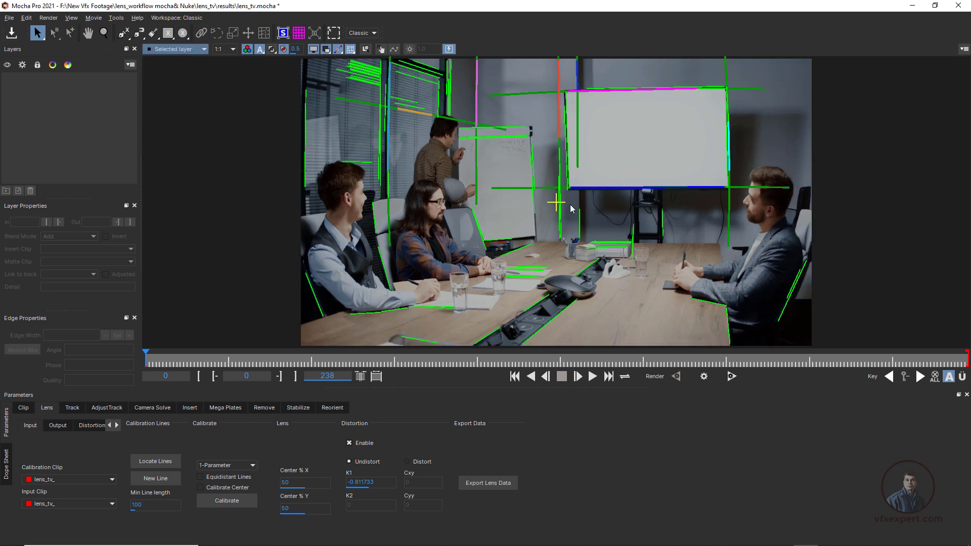
Show the Lens: undistorted clip in the viewer
{"action": "left_click", "coordinate": [187, 51]}
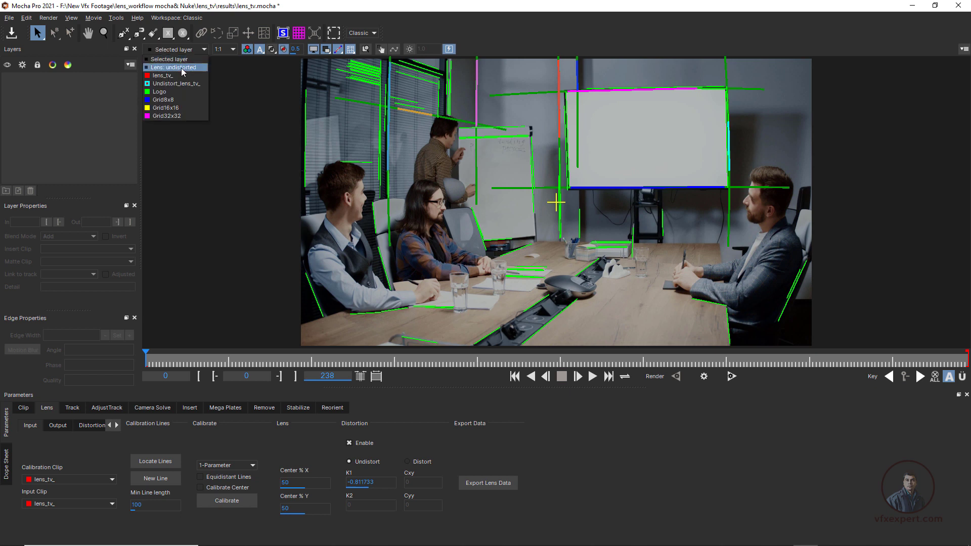
{"action": "left_click", "coordinate": [182, 68]}
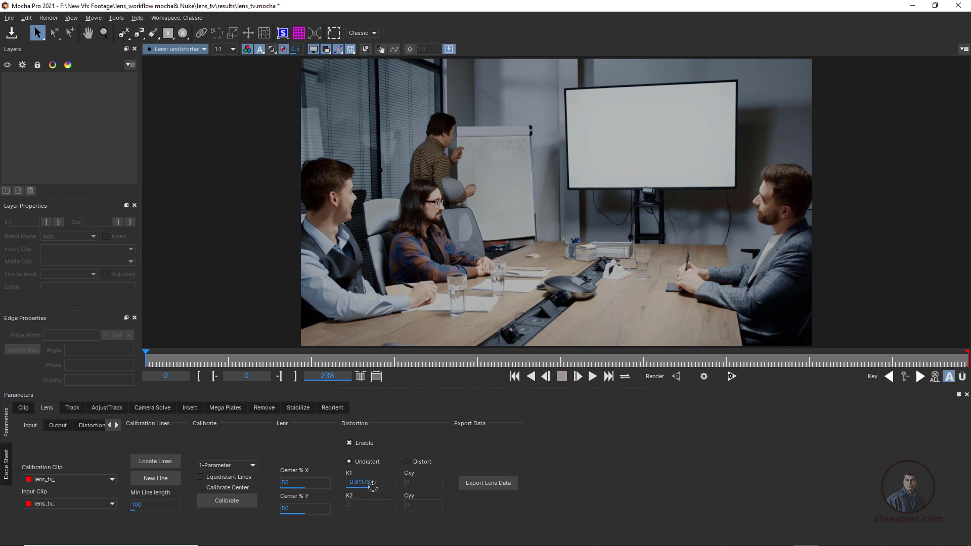
Try rendering with K1 at about -0.703, restore K1 to -0.811733 and render the undistorted frame again
{"action": "mouse_move", "coordinate": [378, 484]}
{"action": "left_mouse_down"}
{"action": "mouse_move", "coordinate": [398, 484]}
{"action": "mouse_move", "coordinate": [390, 489]}
{"action": "left_mouse_up"}
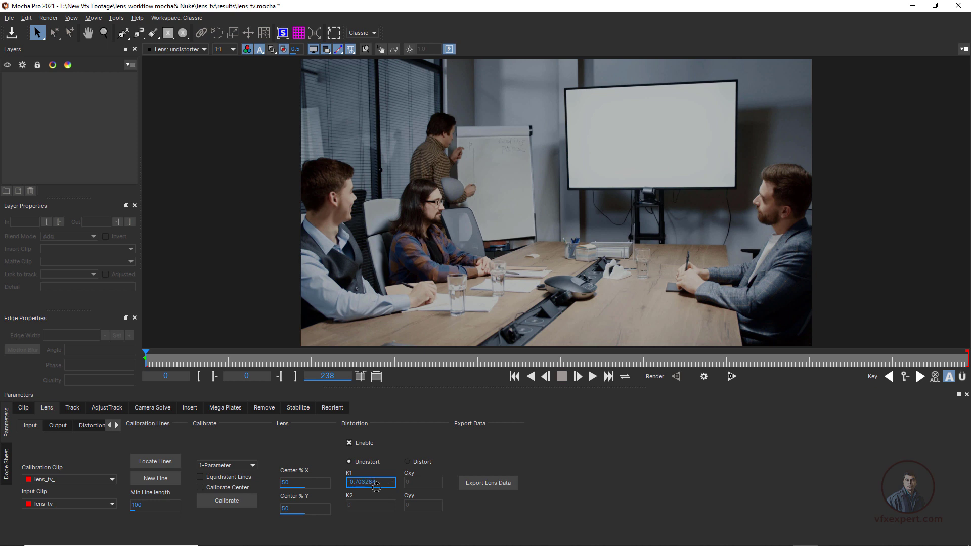
{"action": "left_click", "coordinate": [704, 377]}
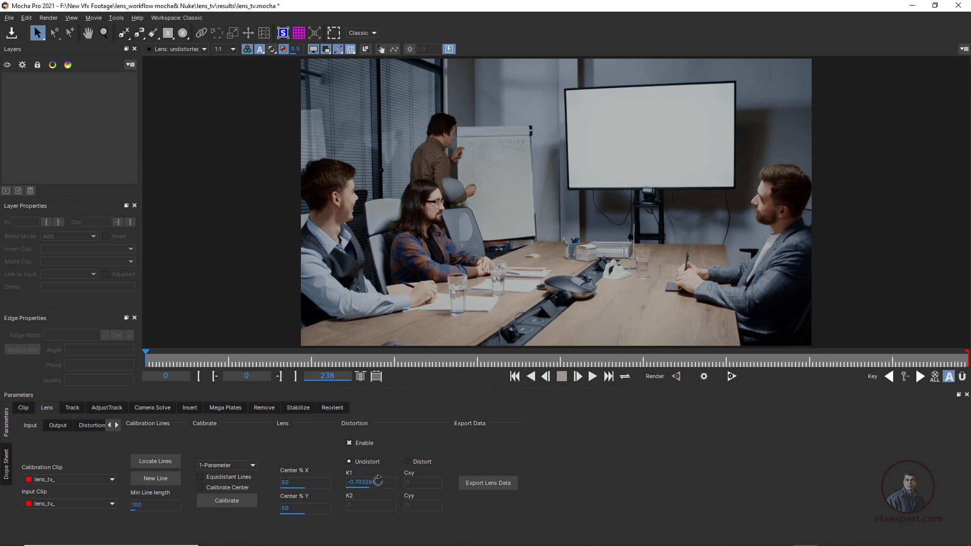
{"action": "left_click_drag", "start_coordinate": [378, 481], "coordinate": [375, 481]}
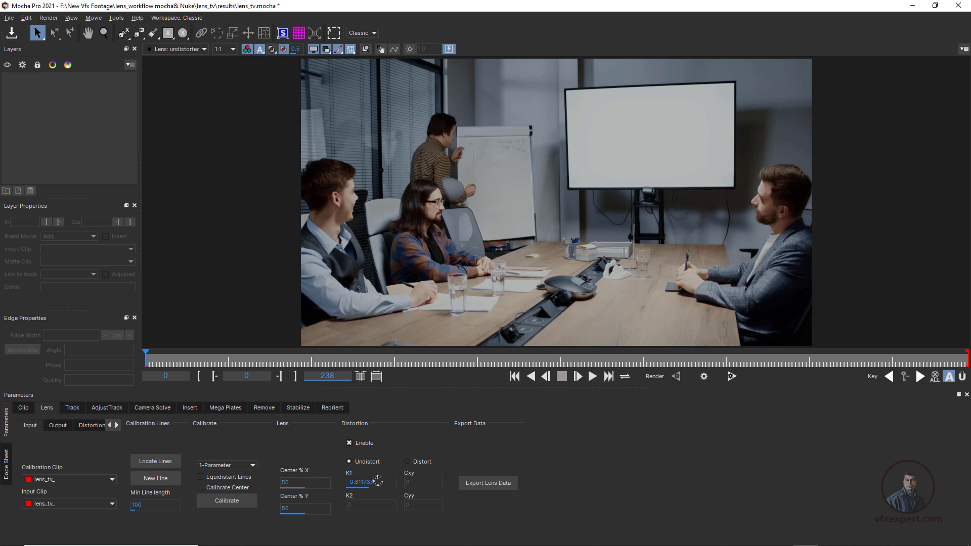
{"action": "left_click", "coordinate": [704, 376]}
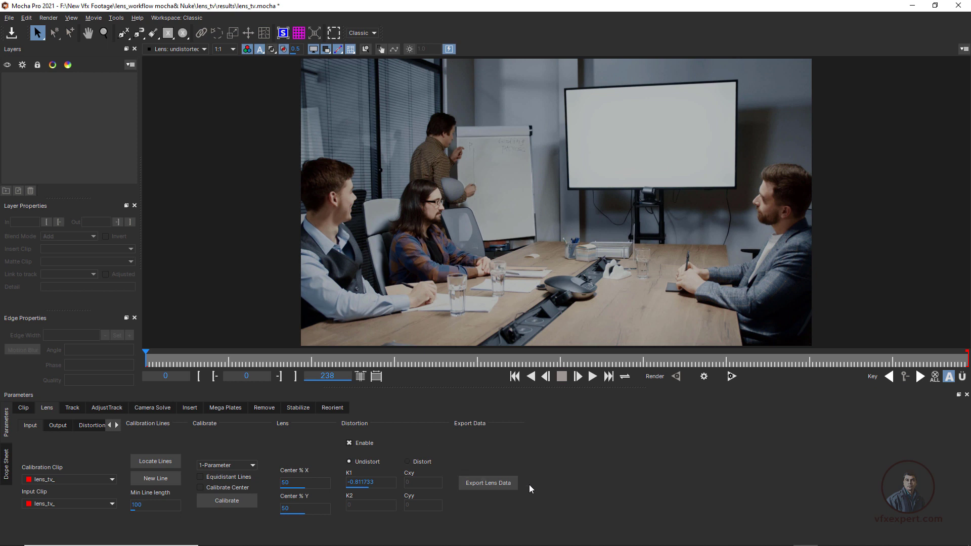
{"action": "left_click", "coordinate": [495, 483]}
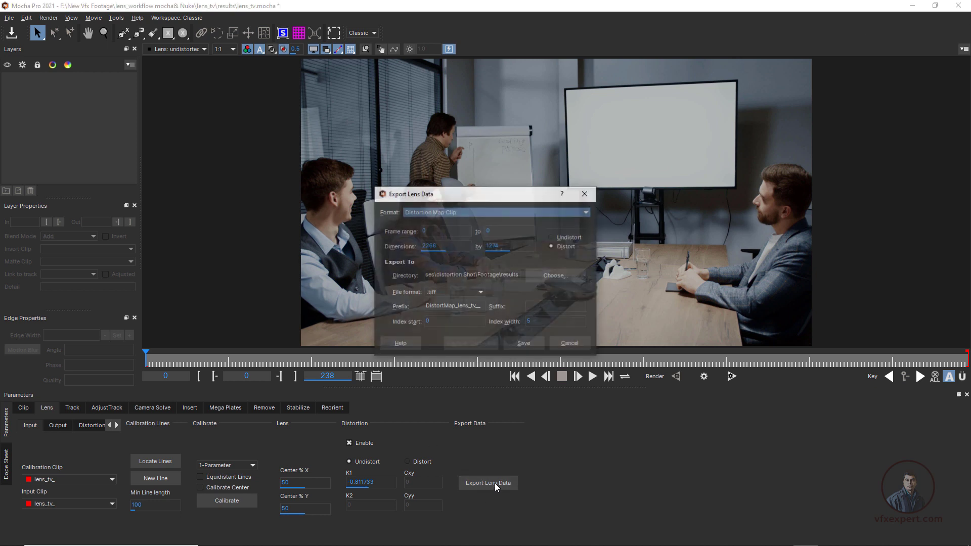
{"action": "left_click", "coordinate": [451, 209]}
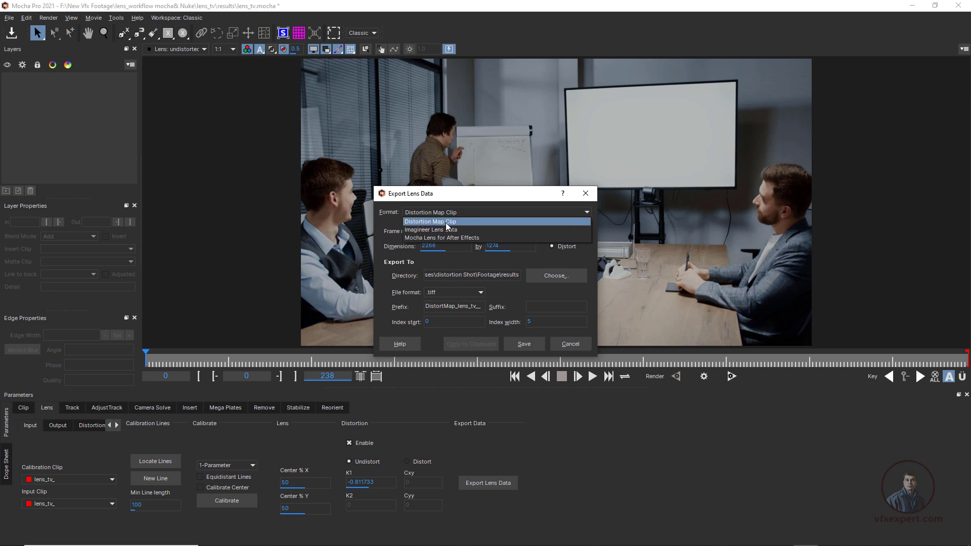
{"action": "left_click", "coordinate": [445, 223]}
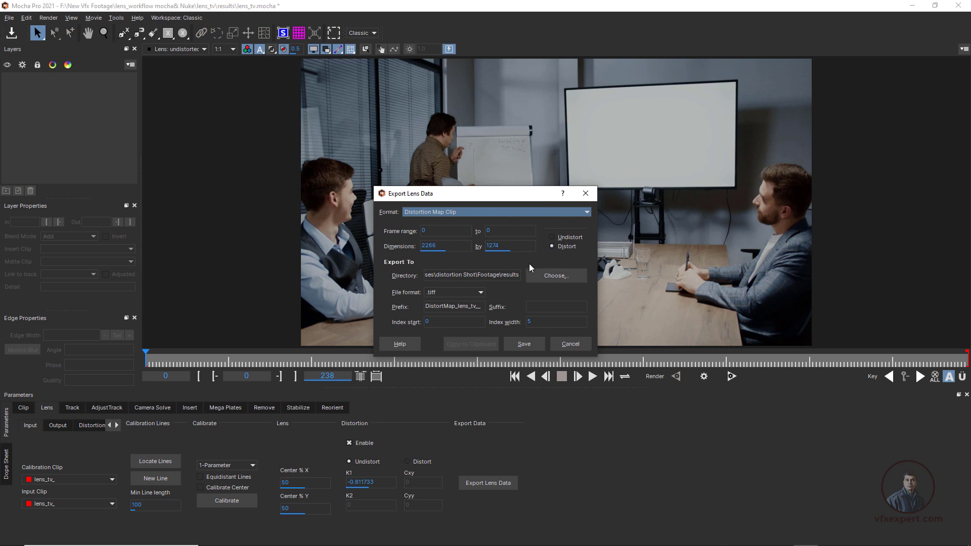
{"action": "left_click", "coordinate": [553, 237]}
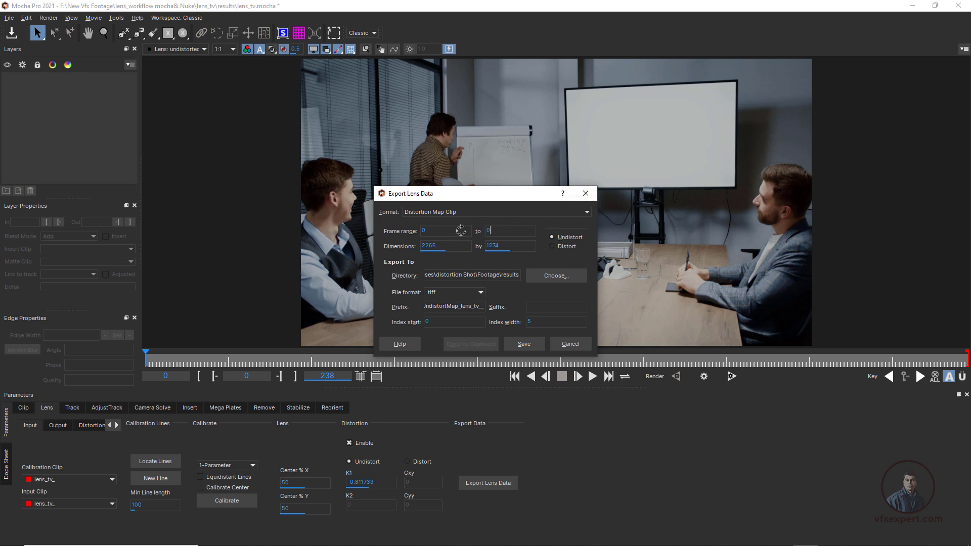
{"action": "left_click", "coordinate": [458, 231]}
{"action": "left_click", "coordinate": [436, 232]}
{"action": "left_click", "coordinate": [578, 343]}
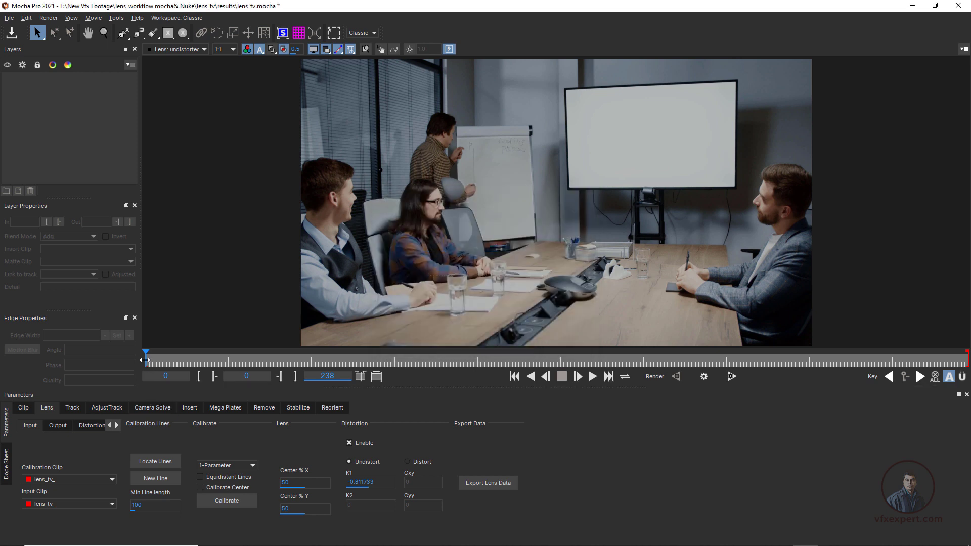
Render the undistorted image at frame 5 and set the Distortion Map Clip export's frame range to 5 to 5
{"action": "left_click_drag", "start_coordinate": [145, 360], "coordinate": [163, 365]}
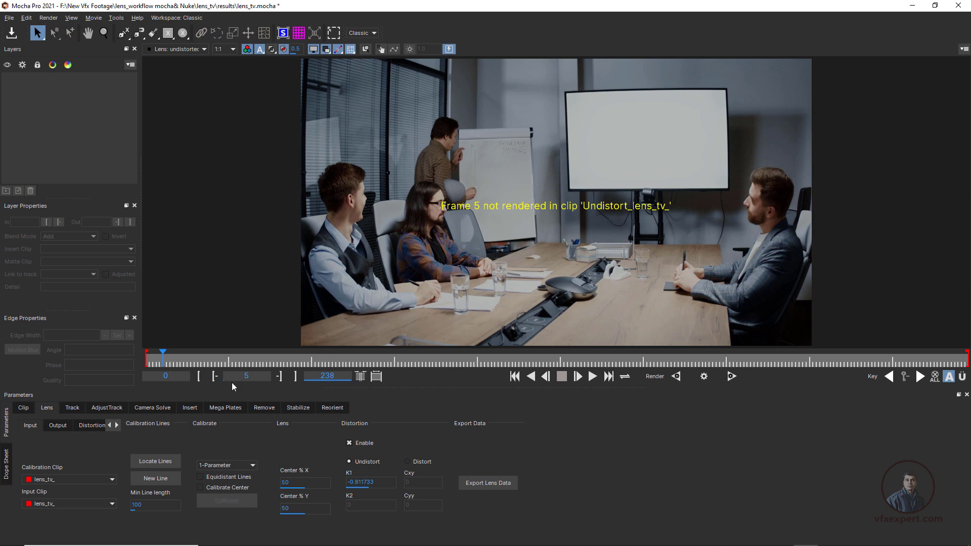
{"action": "left_click", "coordinate": [703, 379]}
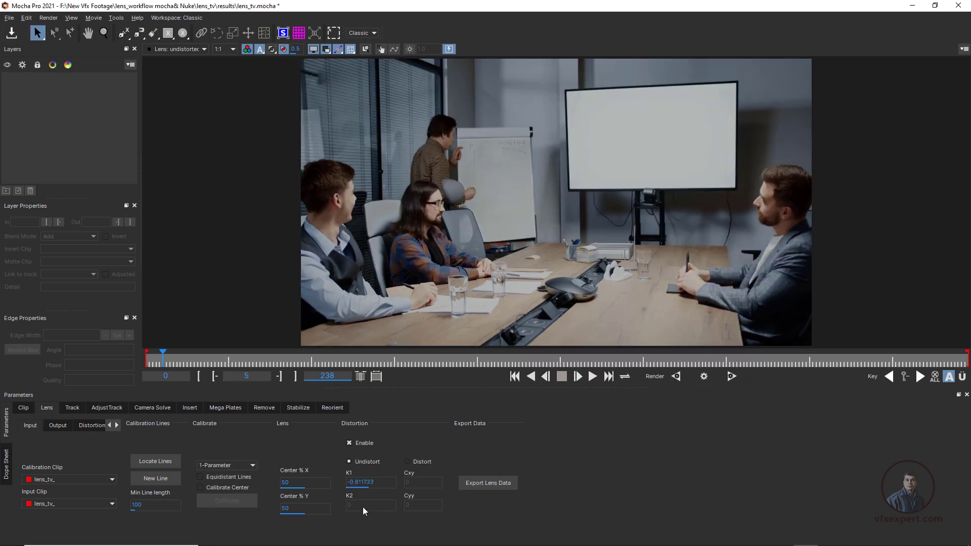
{"action": "left_click", "coordinate": [488, 483]}
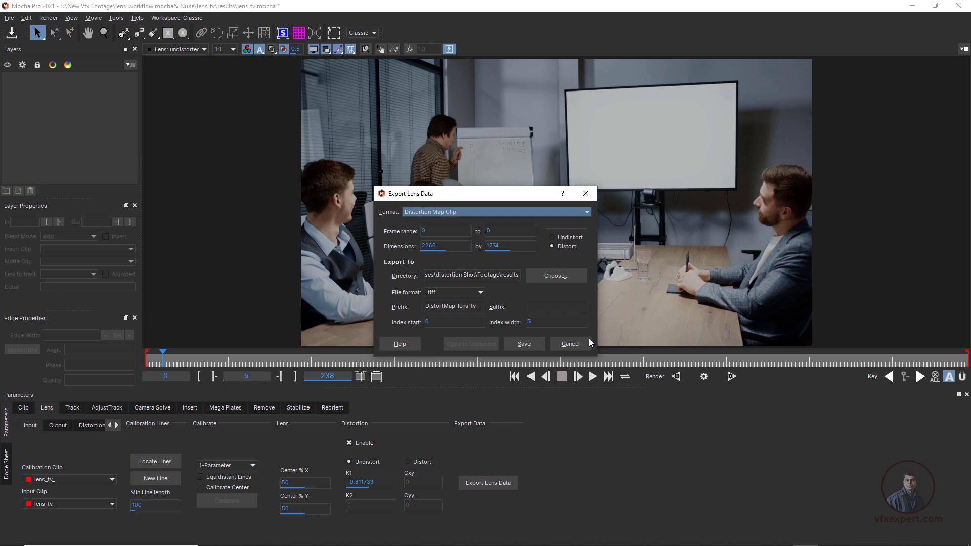
{"action": "left_click", "coordinate": [433, 233]}
{"action": "key", "text": "BackSpace"}
{"action": "type", "text": "5"}
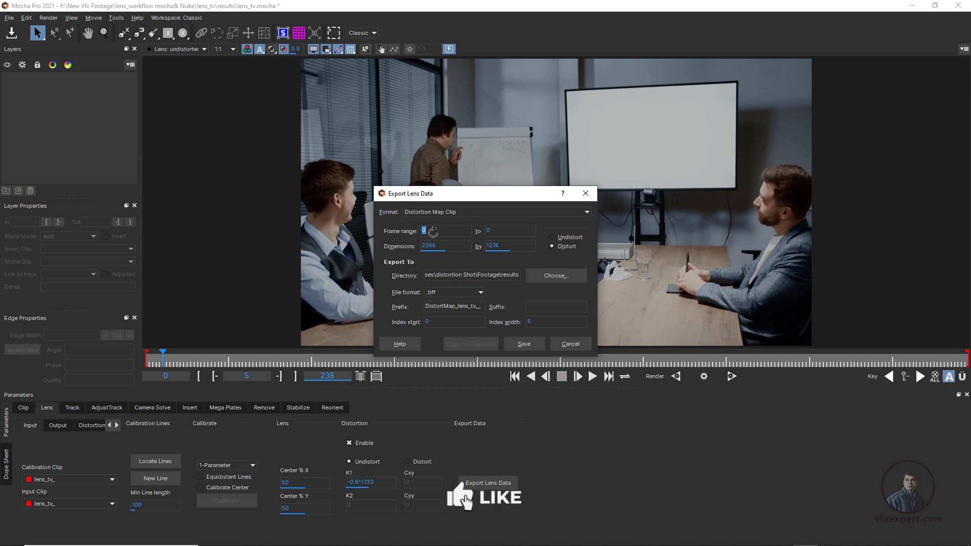
{"action": "left_click", "coordinate": [496, 227]}
{"action": "type", "text": "5"}
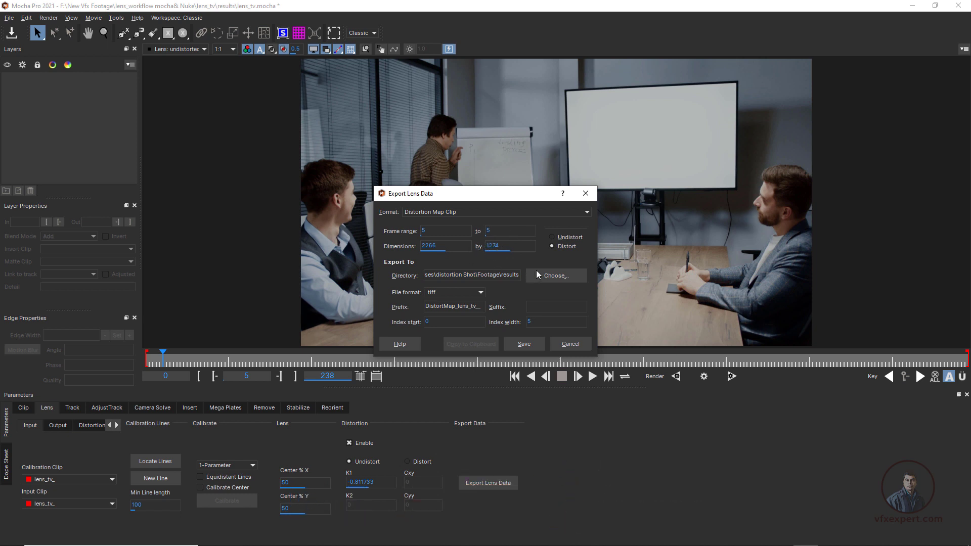
Save the lens data as an Undistort map in the lens_workflow mocha& Nuke folder
{"action": "left_click", "coordinate": [550, 247]}
{"action": "left_click", "coordinate": [551, 236]}
{"action": "left_click_drag", "start_coordinate": [452, 306], "coordinate": [417, 310]}
{"action": "left_click", "coordinate": [555, 275]}
{"action": "double_click", "coordinate": [539, 302]}
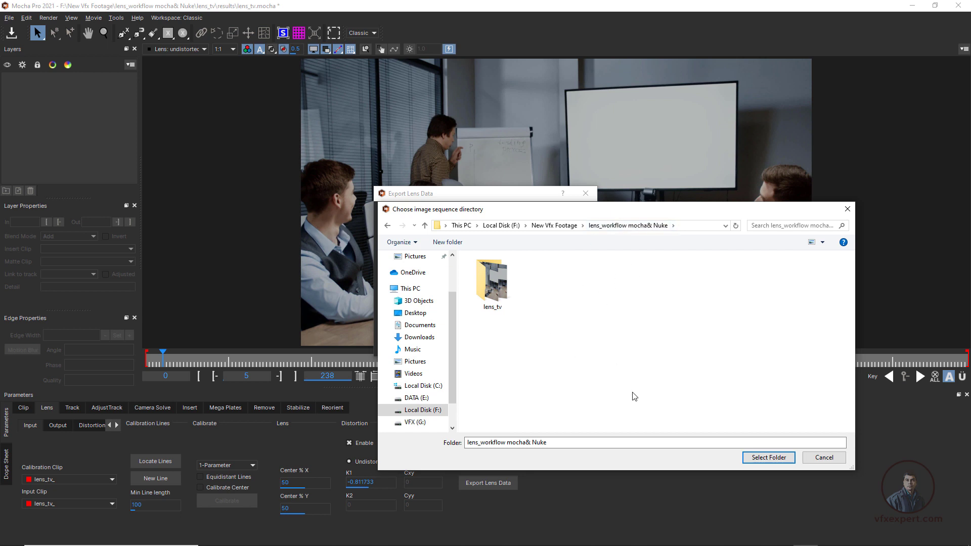
{"action": "left_click", "coordinate": [762, 457]}
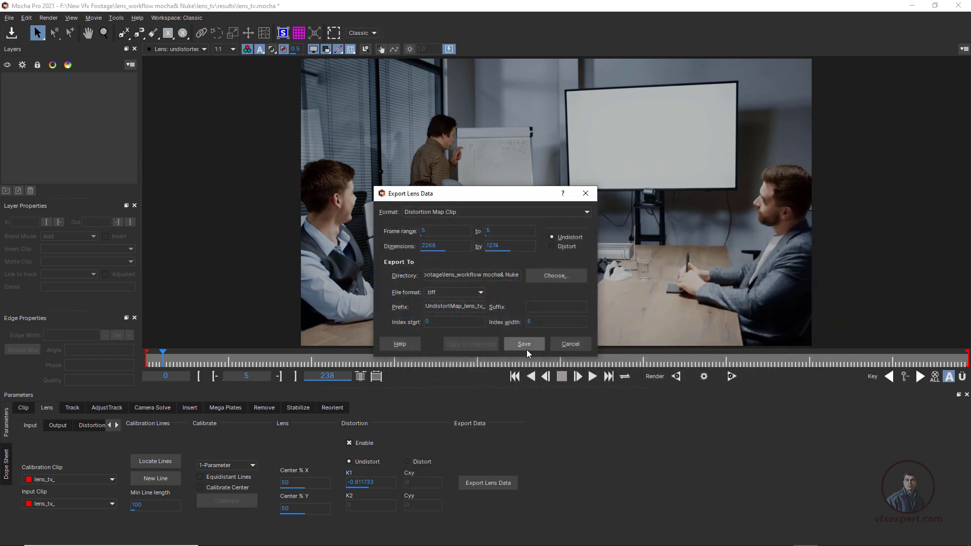
{"action": "left_click", "coordinate": [525, 344]}
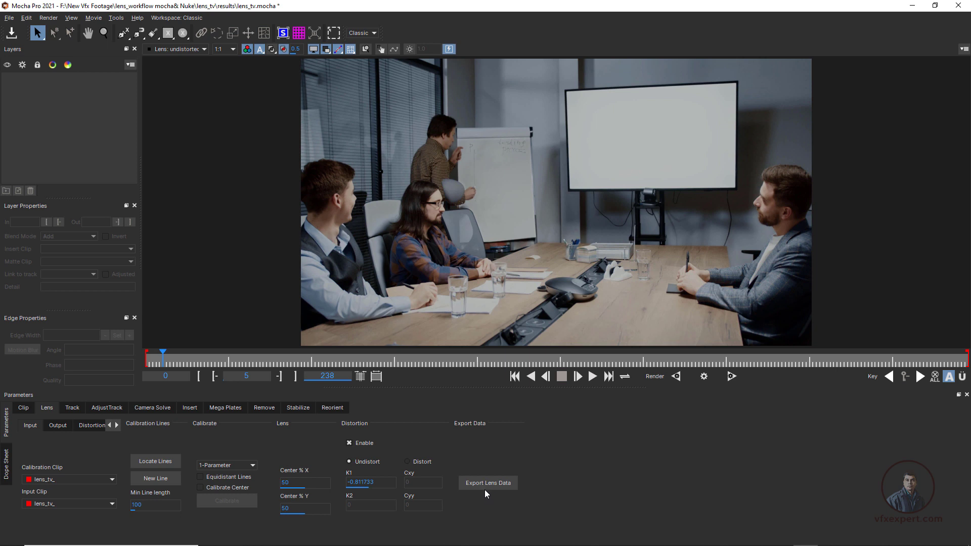
Export a second Distortion Map Clip with the Distort option and frame range 0 to 0 to the same folder
{"action": "left_click", "coordinate": [496, 483]}
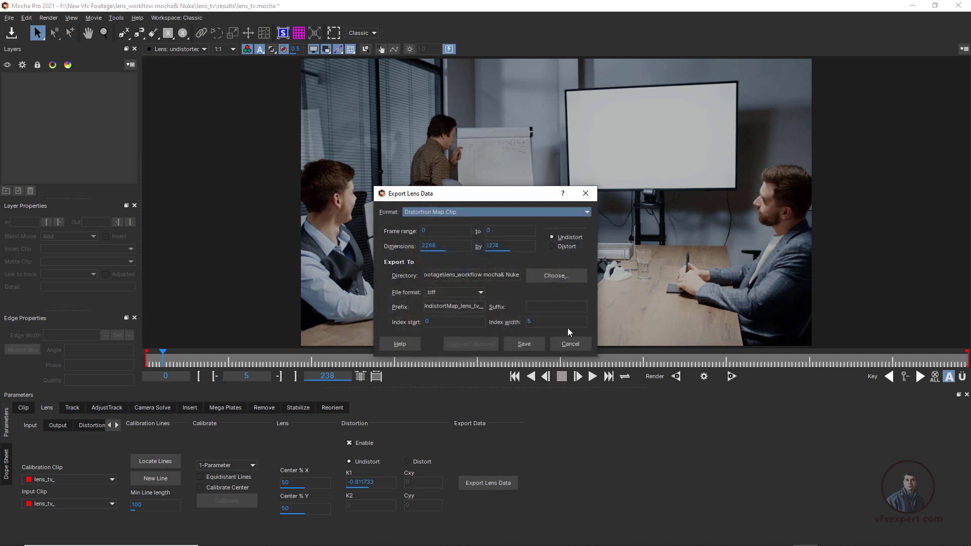
{"action": "left_click", "coordinate": [555, 248]}
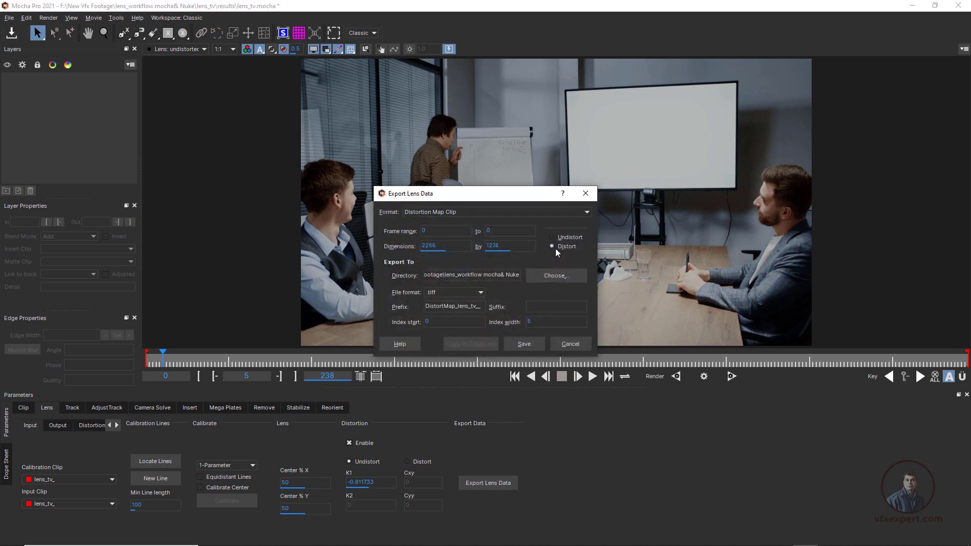
{"action": "left_click", "coordinate": [529, 347]}
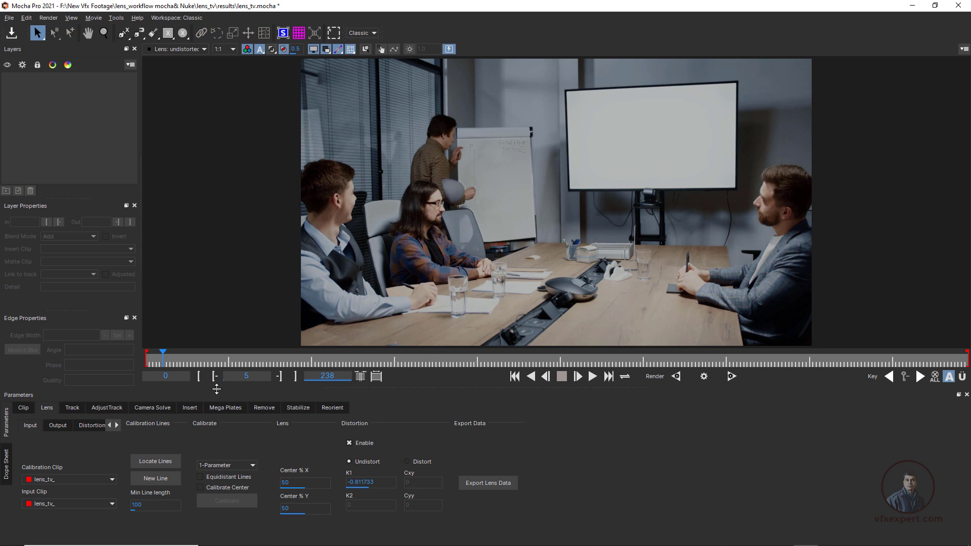
Return to frame 0 and draw a rectangular spline layer around the TV screen, fitting its upper-right corner to the frame
{"action": "left_click_drag", "start_coordinate": [162, 361], "coordinate": [145, 361]}
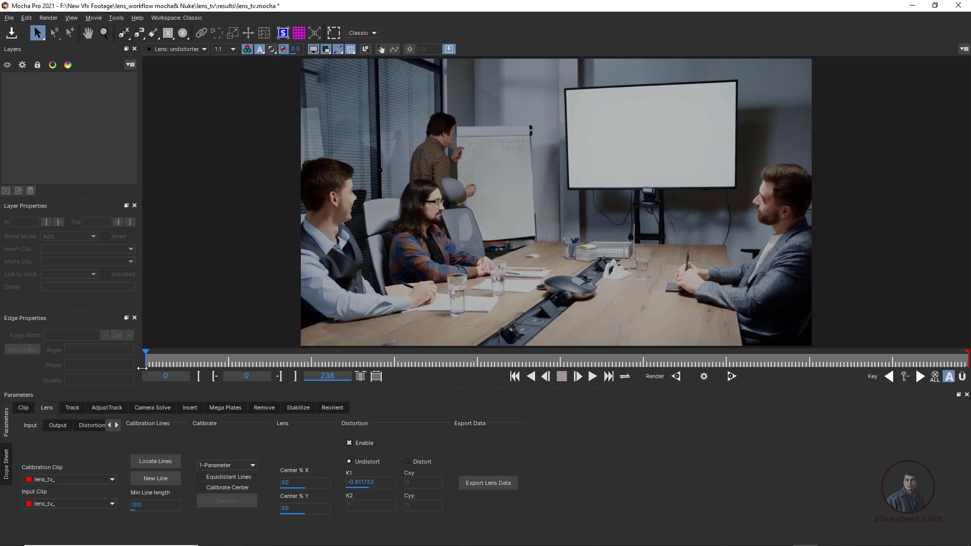
{"action": "key", "text": "z"}
{"action": "left_click_drag", "start_coordinate": [653, 113], "coordinate": [680, 79]}
{"action": "left_click", "coordinate": [169, 33]}
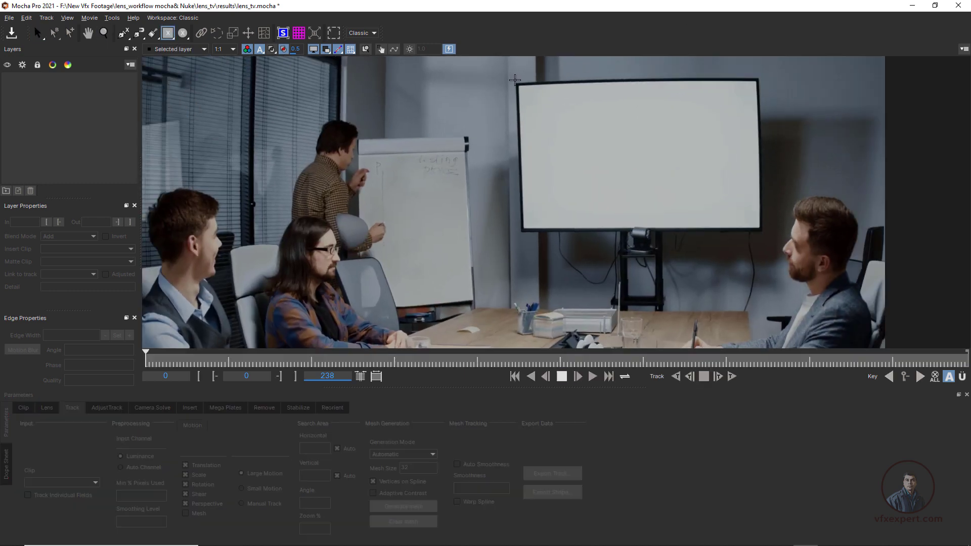
{"action": "left_click_drag", "start_coordinate": [519, 82], "coordinate": [762, 231]}
{"action": "left_click_drag", "start_coordinate": [763, 84], "coordinate": [758, 80]}
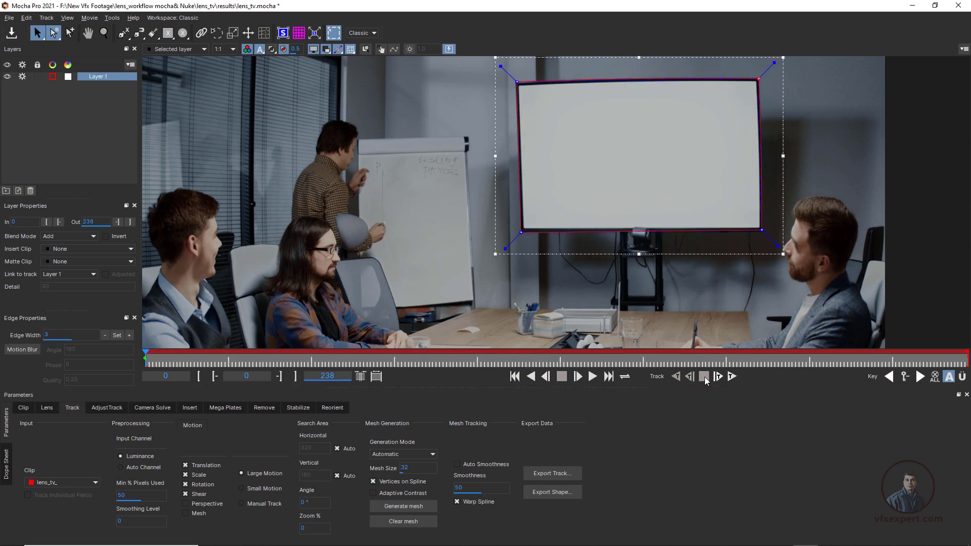
Track the TV screen layer forward through frame 238, scrub through the result and return to frame 0
{"action": "left_click", "coordinate": [730, 378]}
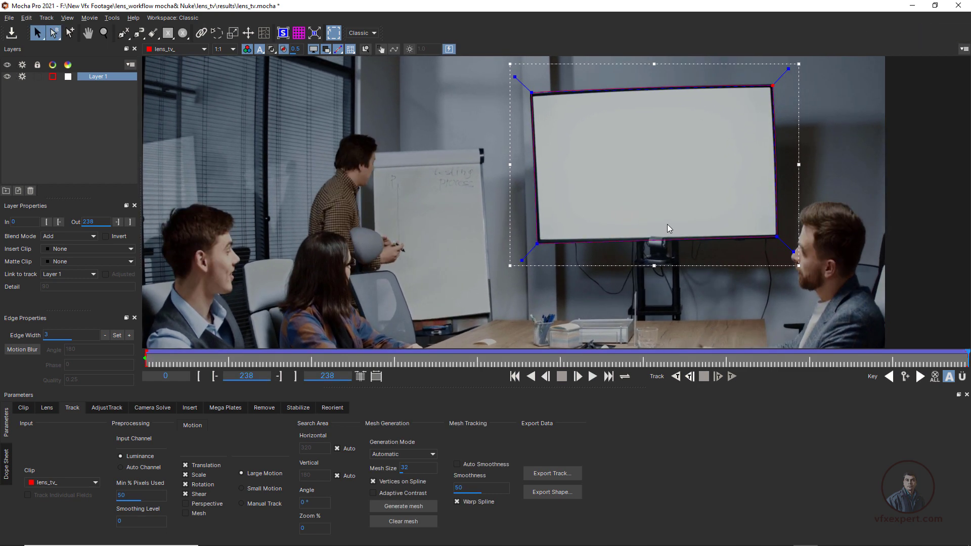
{"action": "left_click_drag", "start_coordinate": [964, 358], "coordinate": [509, 336]}
{"action": "left_click_drag", "start_coordinate": [354, 328], "coordinate": [523, 377]}
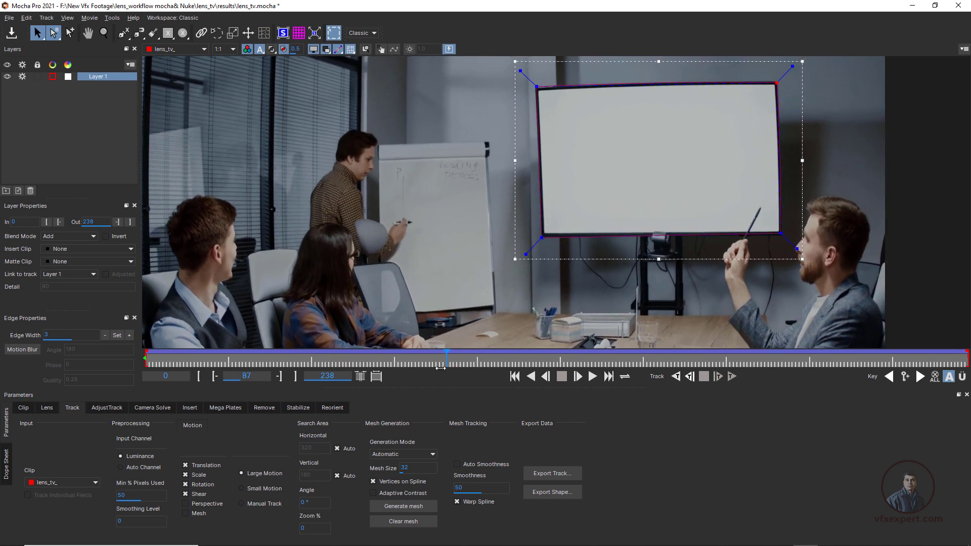
{"action": "left_click", "coordinate": [515, 376]}
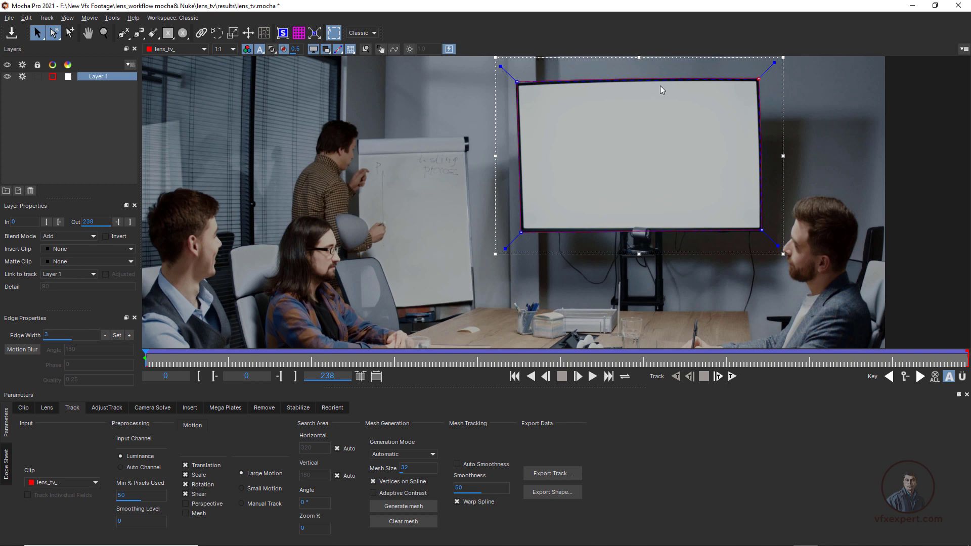
Show the layer's planar surface and align its two upper corners with the upper corners of the TV's white display area
{"action": "key", "text": "z"}
{"action": "left_click_drag", "start_coordinate": [709, 100], "coordinate": [705, 32]}
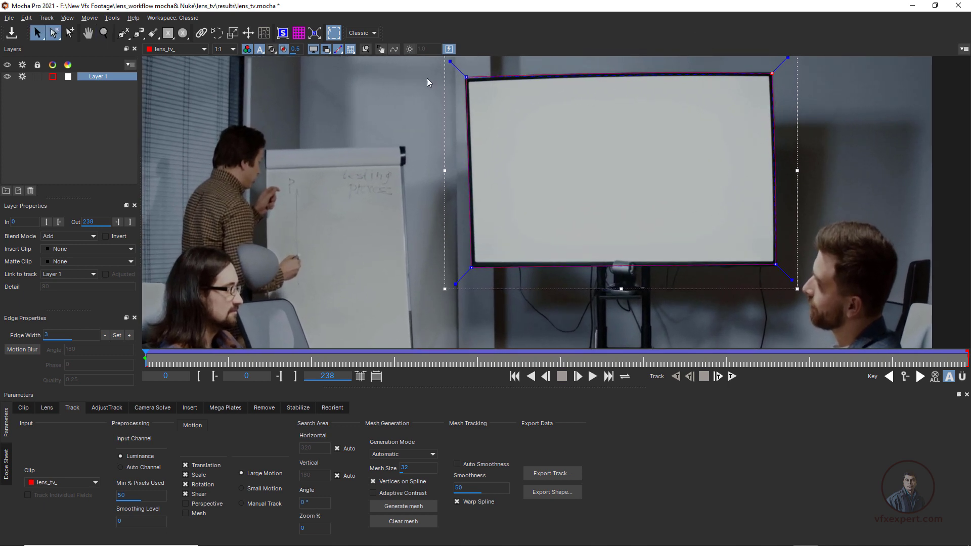
{"action": "left_click", "coordinate": [284, 33]}
{"action": "key", "text": "z"}
{"action": "left_click_drag", "start_coordinate": [530, 124], "coordinate": [700, 70]}
{"action": "left_click_drag", "start_coordinate": [655, 111], "coordinate": [666, 57]}
{"action": "left_click_drag", "start_coordinate": [648, 113], "coordinate": [663, 45]}
{"action": "key", "text": "s"}
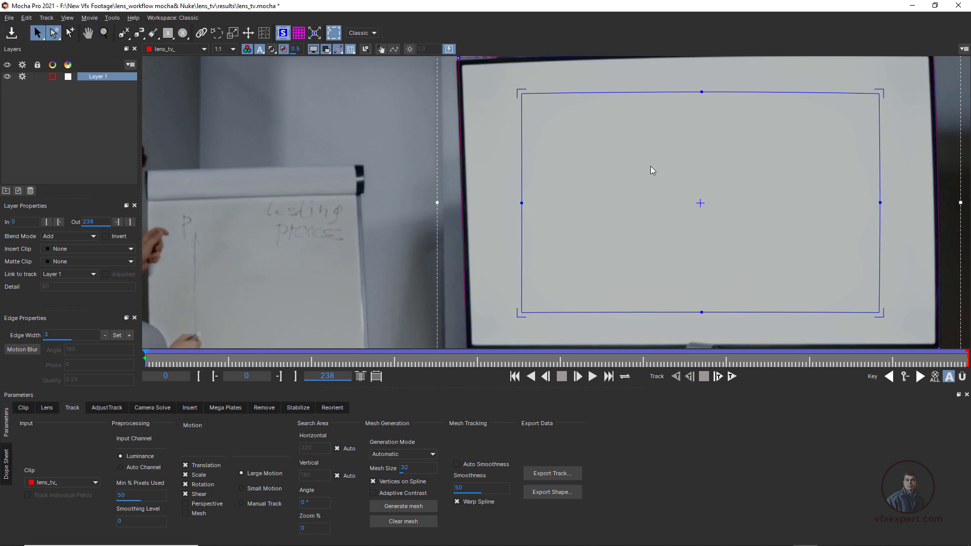
{"action": "key", "text": "x"}
{"action": "left_click_drag", "start_coordinate": [641, 145], "coordinate": [635, 217]}
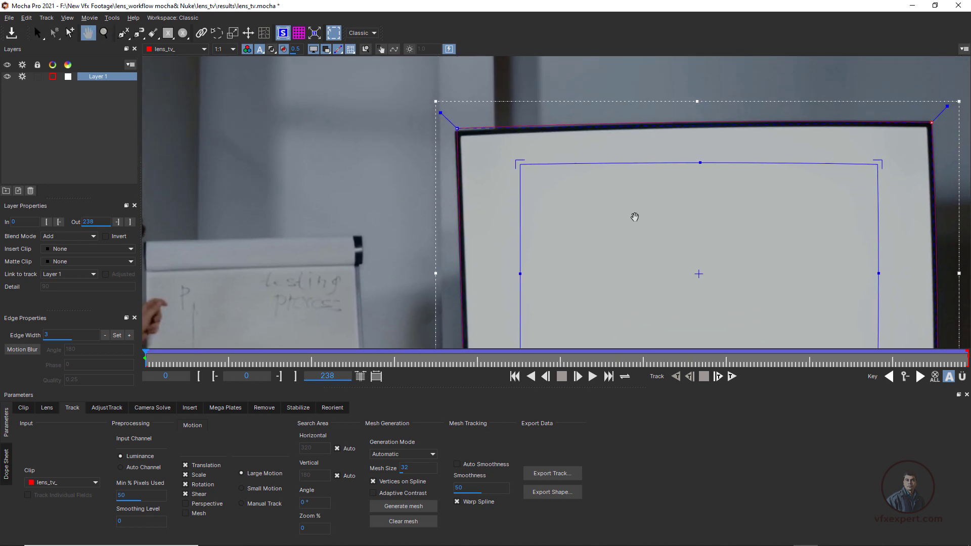
{"action": "key", "text": "s"}
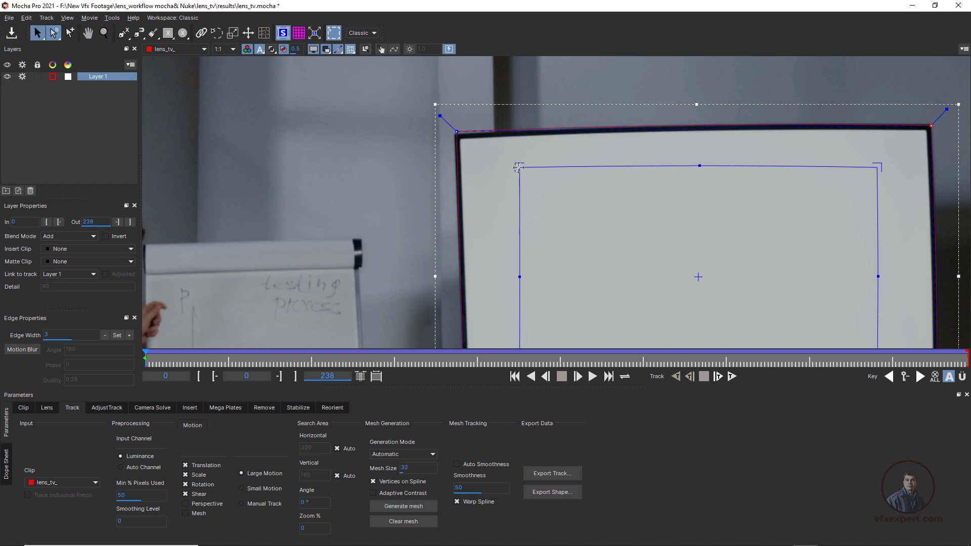
{"action": "left_click_drag", "start_coordinate": [519, 167], "coordinate": [460, 138]}
{"action": "left_click_drag", "start_coordinate": [878, 167], "coordinate": [929, 131]}
Align the planar surface's two lower corners with the TV display's lower corners and hide the layer's spline outline
{"action": "key", "text": "x"}
{"action": "left_click_drag", "start_coordinate": [610, 313], "coordinate": [487, 159]}
{"action": "left_click_drag", "start_coordinate": [397, 233], "coordinate": [347, 266]}
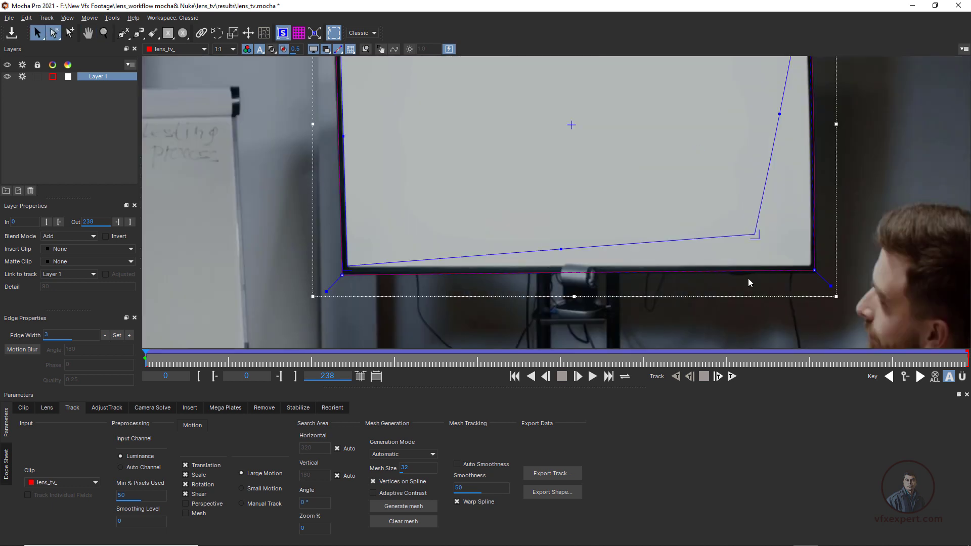
{"action": "left_click_drag", "start_coordinate": [757, 235], "coordinate": [812, 269]}
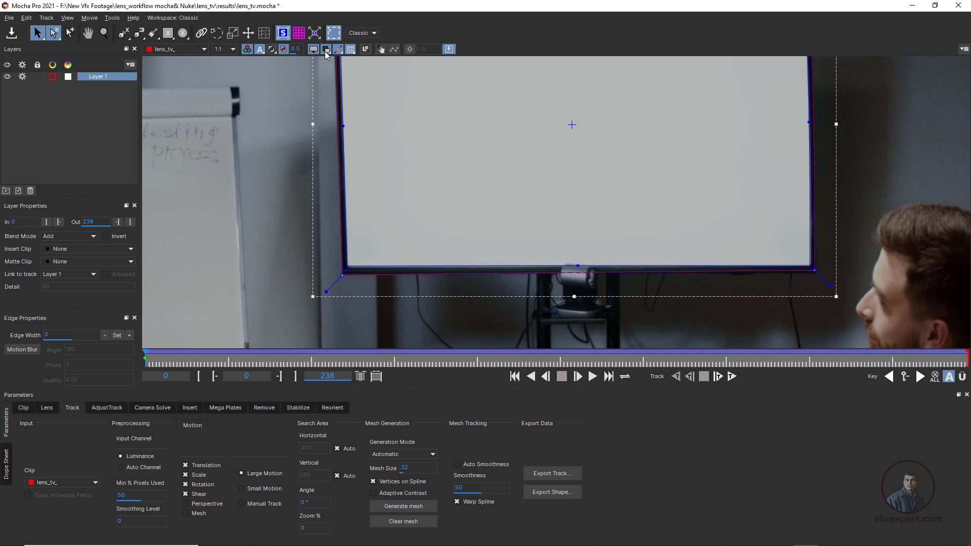
{"action": "left_click", "coordinate": [326, 50]}
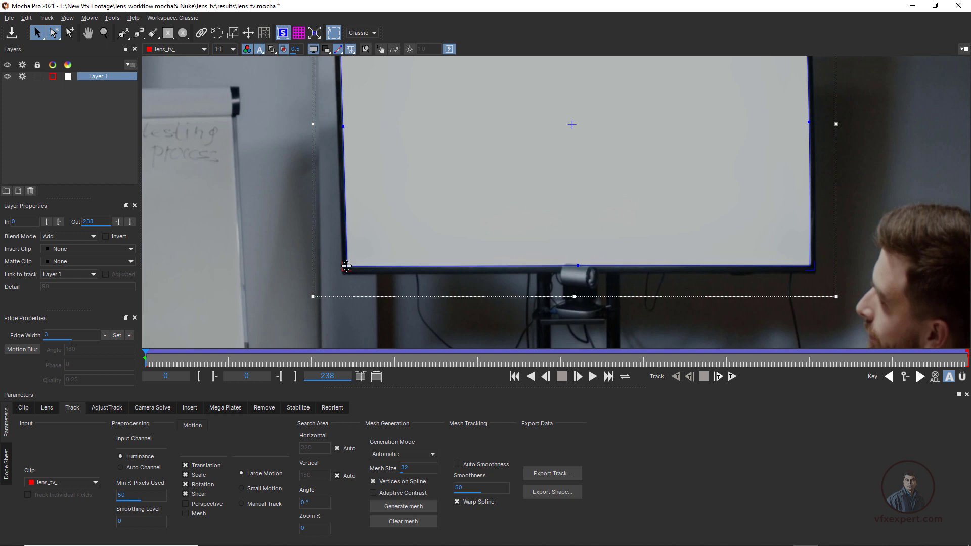
Scrub through the shot and examine how the surface corners hold to the TV display, zooming in on the upper-left corner, and return to frame 0
{"action": "middle_click_drag", "start_coordinate": [546, 137], "coordinate": [537, 249]}
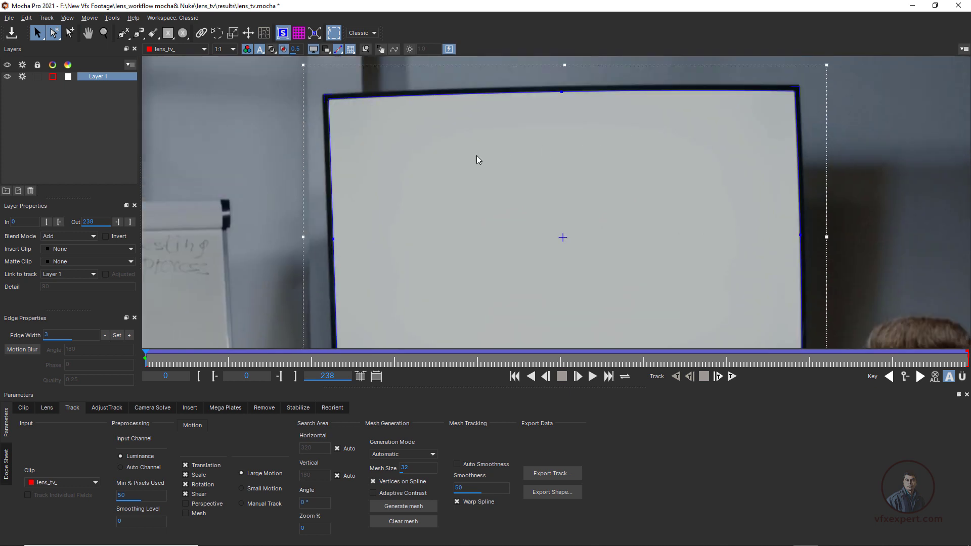
{"action": "scroll", "coordinate": [592, 147], "scroll_direction": "down", "scroll_amount": 2}
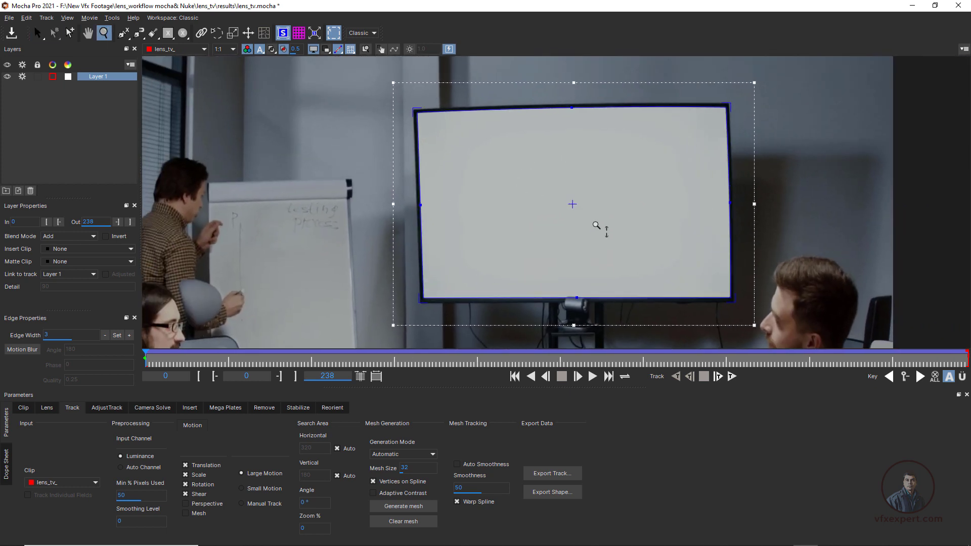
{"action": "left_click", "coordinate": [163, 363]}
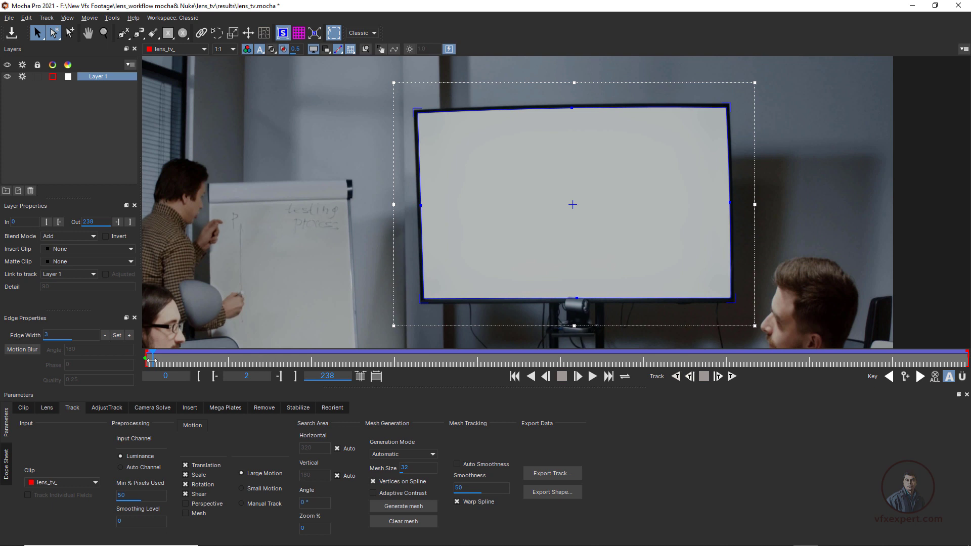
{"action": "left_click_drag", "start_coordinate": [153, 357], "coordinate": [677, 340]}
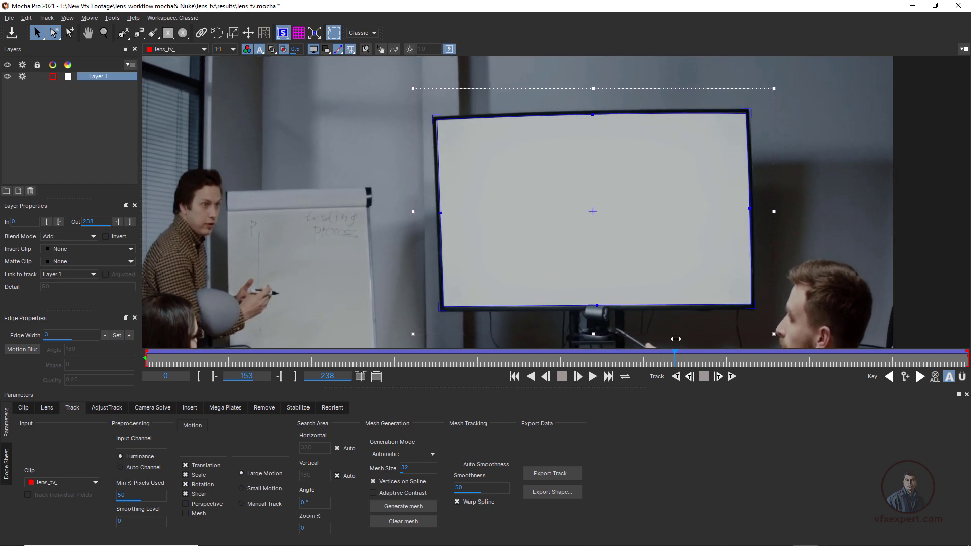
{"action": "key", "text": "z"}
{"action": "left_click", "coordinate": [471, 121]}
{"action": "key", "text": "s"}
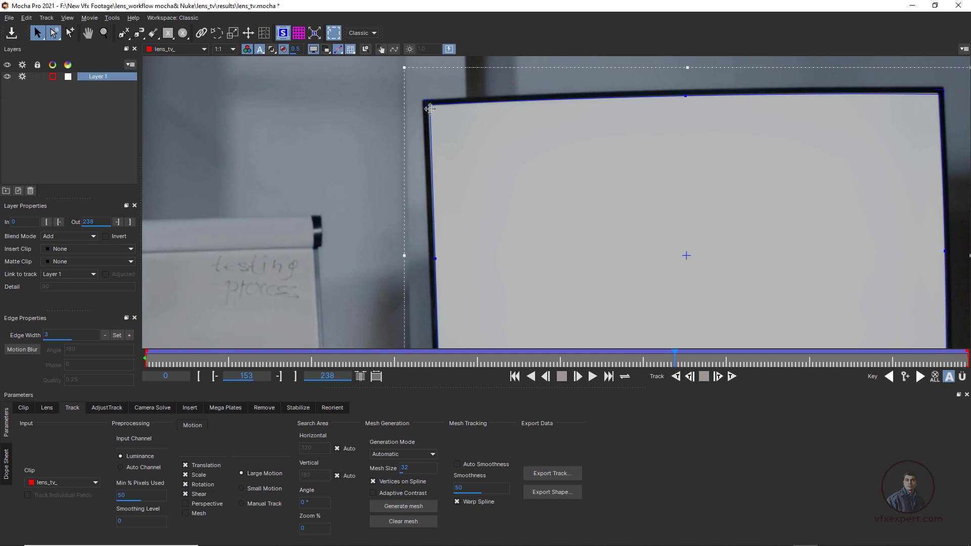
{"action": "left_click_drag", "start_coordinate": [676, 362], "coordinate": [303, 373]}
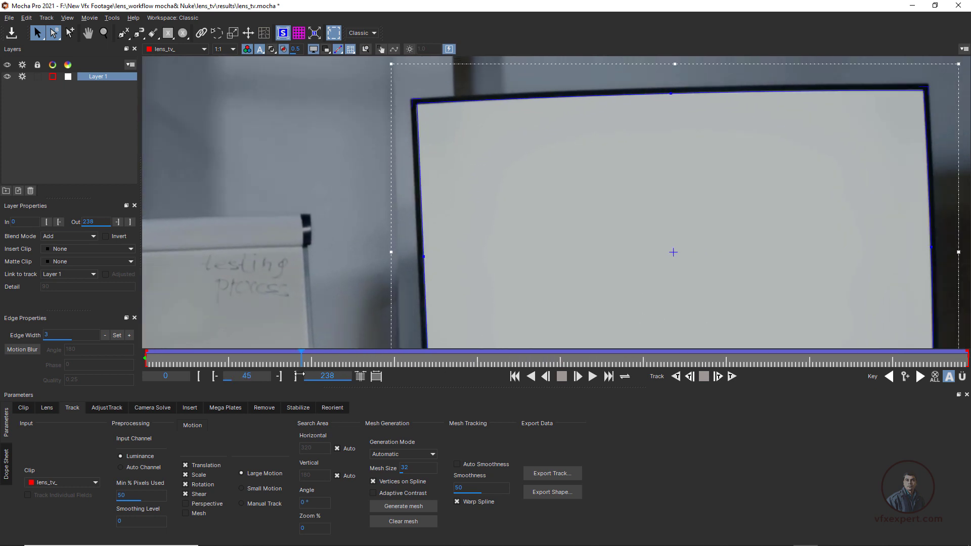
{"action": "left_click", "coordinate": [515, 376]}
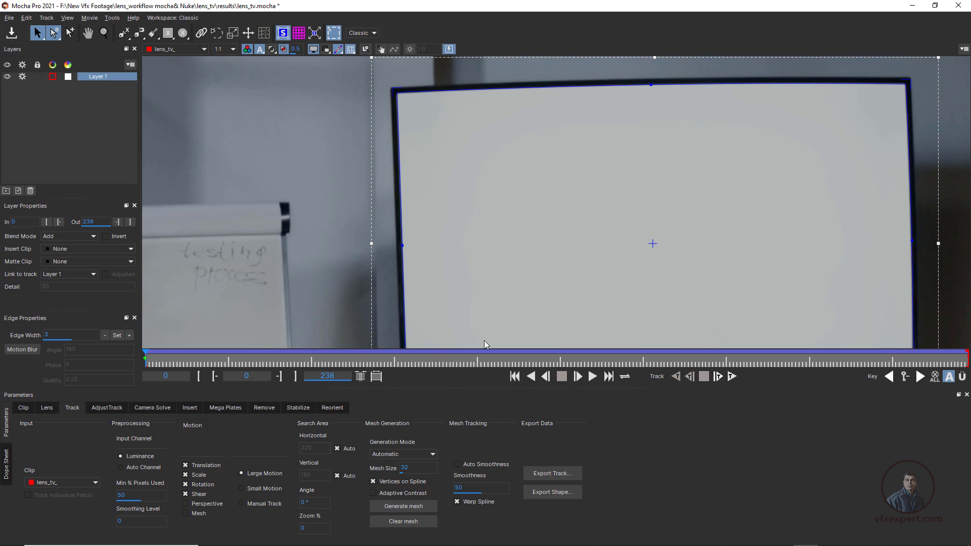
{"action": "left_click", "coordinate": [636, 362]}
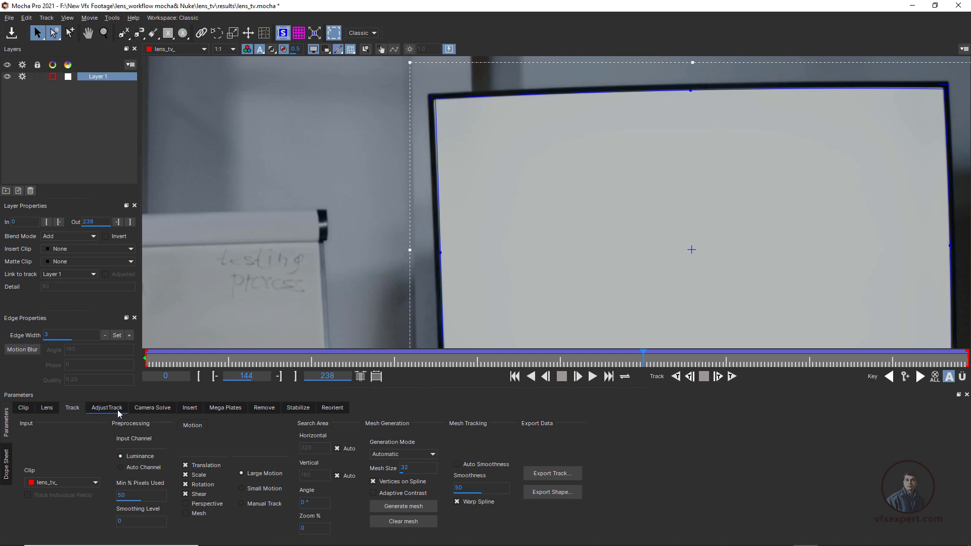
{"action": "left_click", "coordinate": [515, 377]}
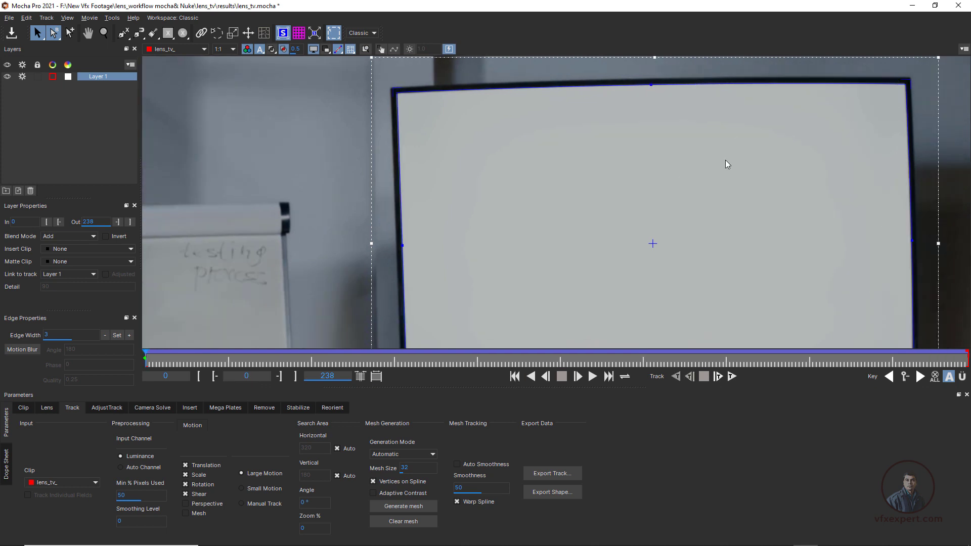
{"action": "scroll", "coordinate": [667, 210], "scroll_direction": "down", "scroll_amount": 3}
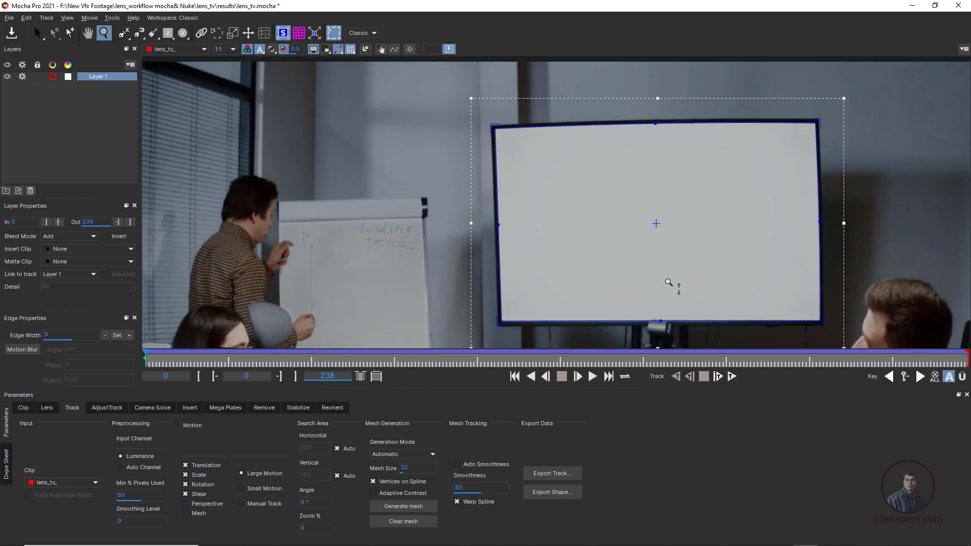
Open the classic AdjustTrack controls with frame 0 as the master frame and move to frame 142
{"action": "left_click", "coordinate": [112, 411]}
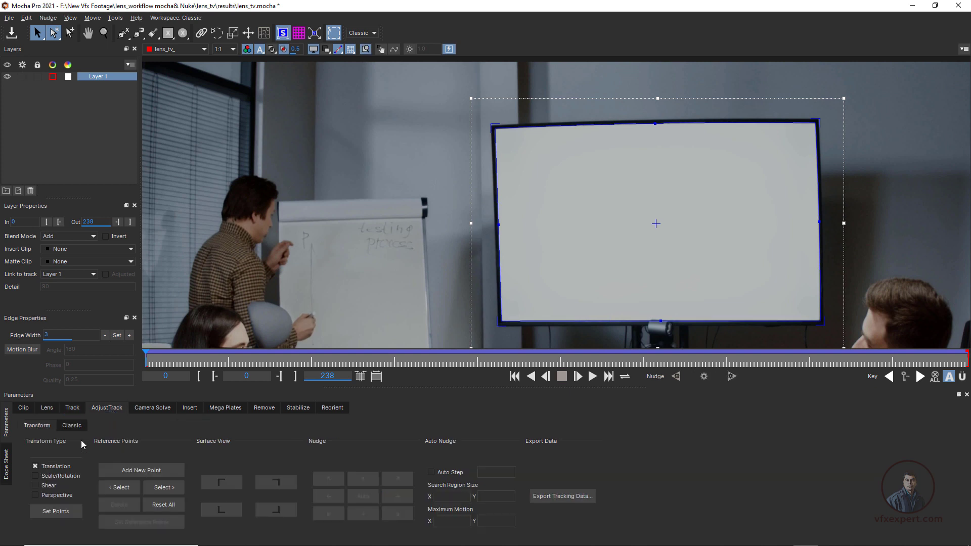
{"action": "left_click", "coordinate": [72, 427]}
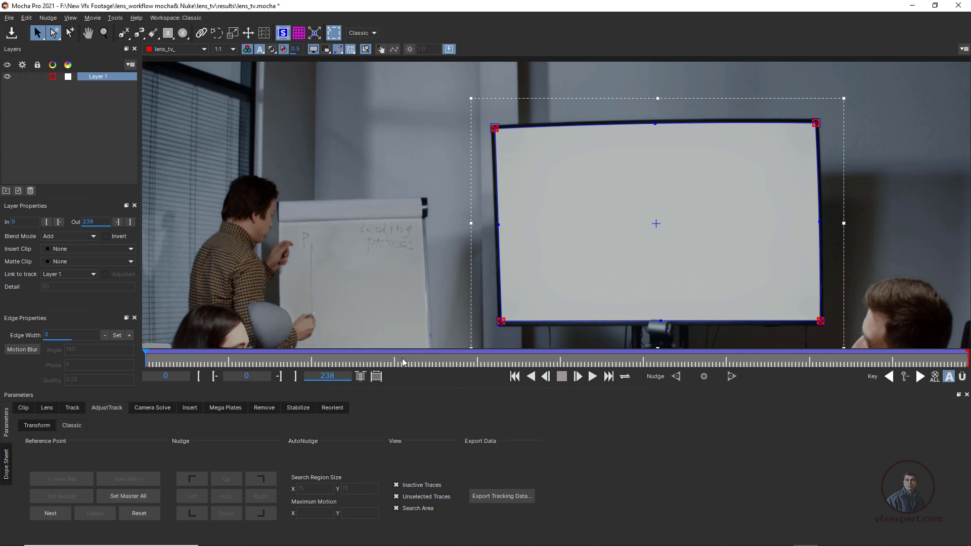
{"action": "left_click_drag", "start_coordinate": [426, 361], "coordinate": [685, 357]}
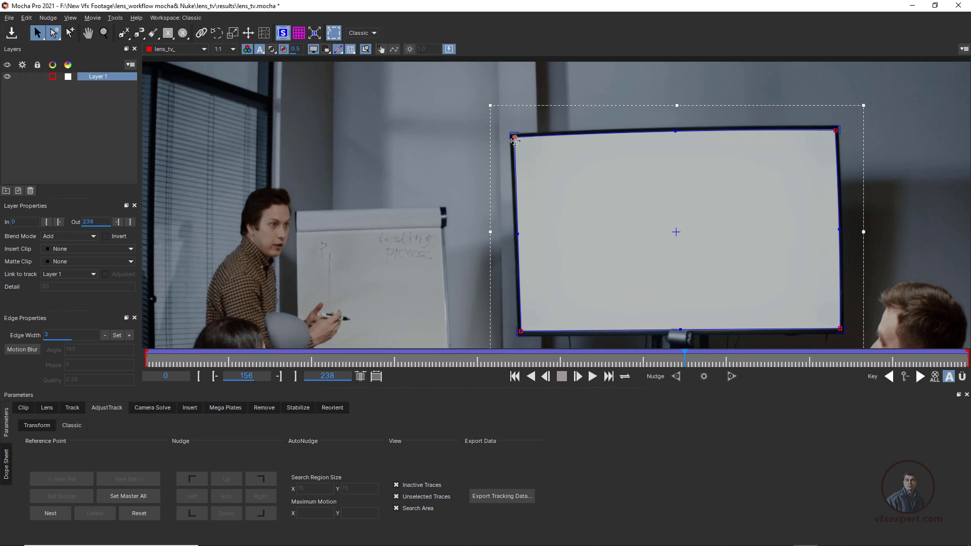
{"action": "left_click_drag", "start_coordinate": [684, 359], "coordinate": [636, 362]}
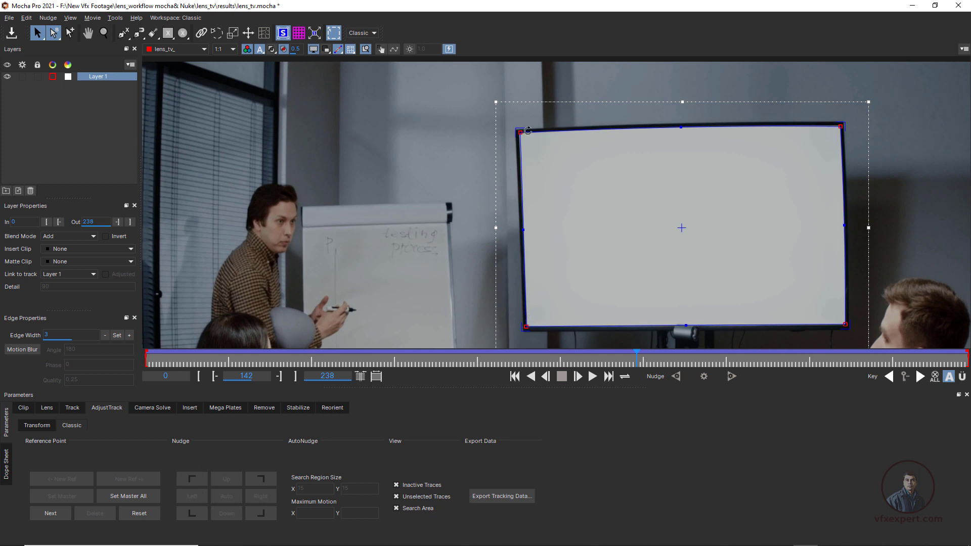
Auto-nudge all four corner reference points of the TV surface at frame 142 to match the master frame
{"action": "left_click", "coordinate": [192, 479]}
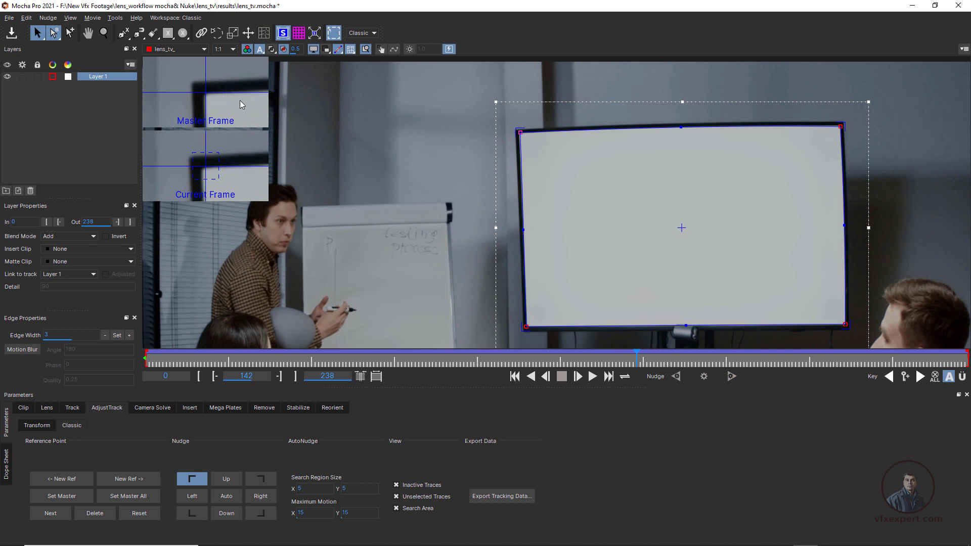
{"action": "left_click", "coordinate": [226, 497]}
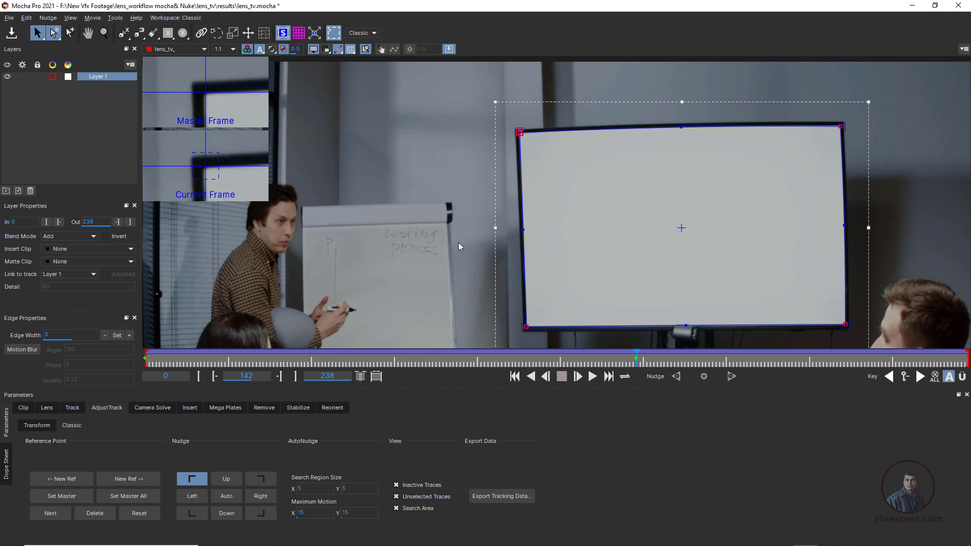
{"action": "left_click", "coordinate": [192, 514]}
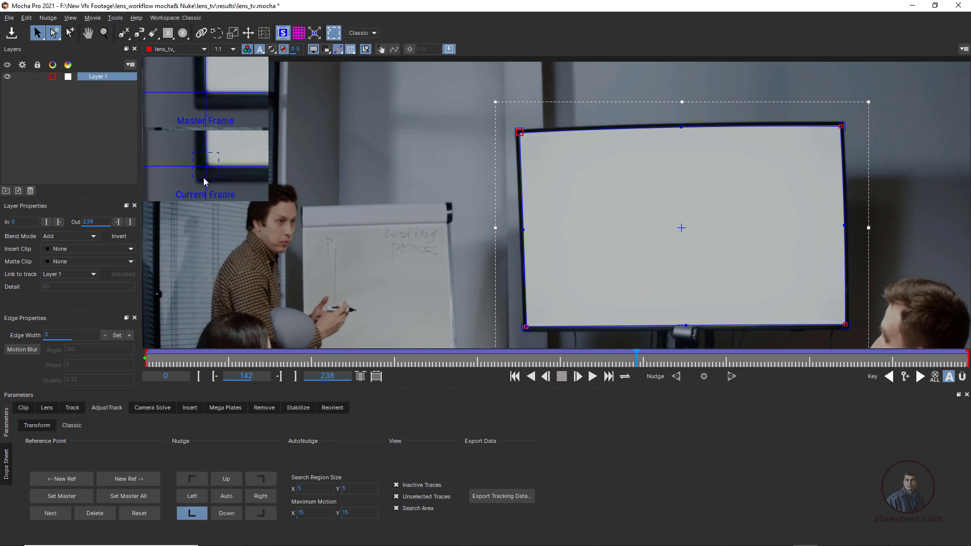
{"action": "left_click", "coordinate": [226, 497]}
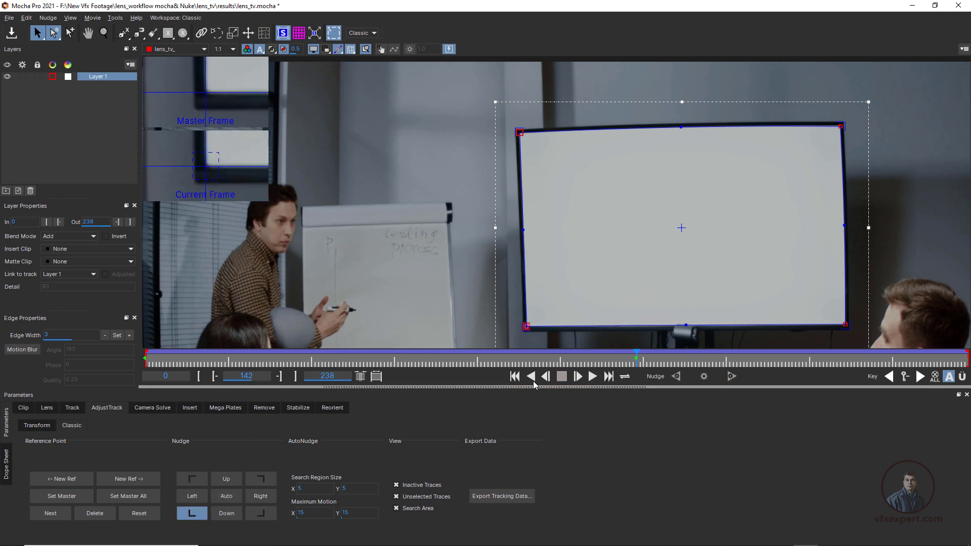
{"action": "left_click", "coordinate": [261, 513]}
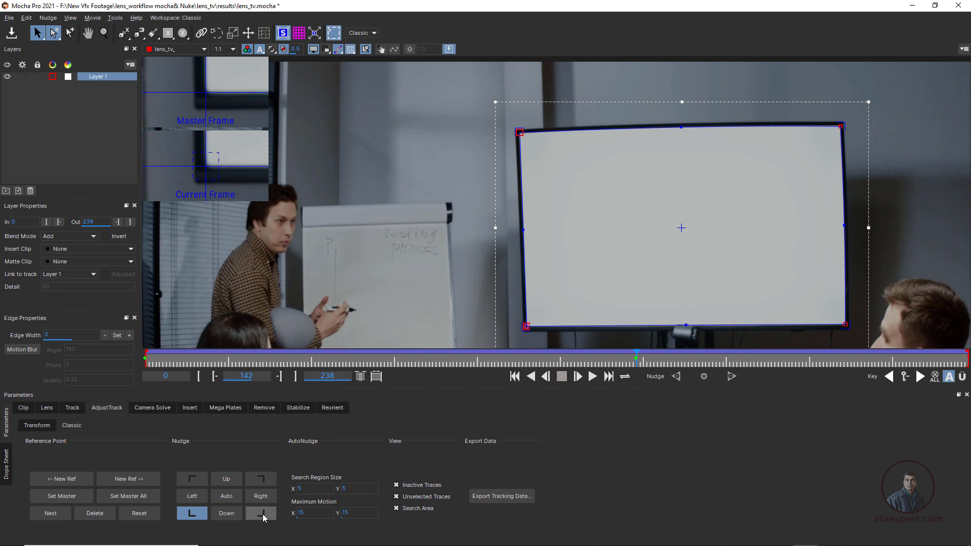
{"action": "left_click", "coordinate": [240, 498]}
{"action": "left_click", "coordinate": [261, 478]}
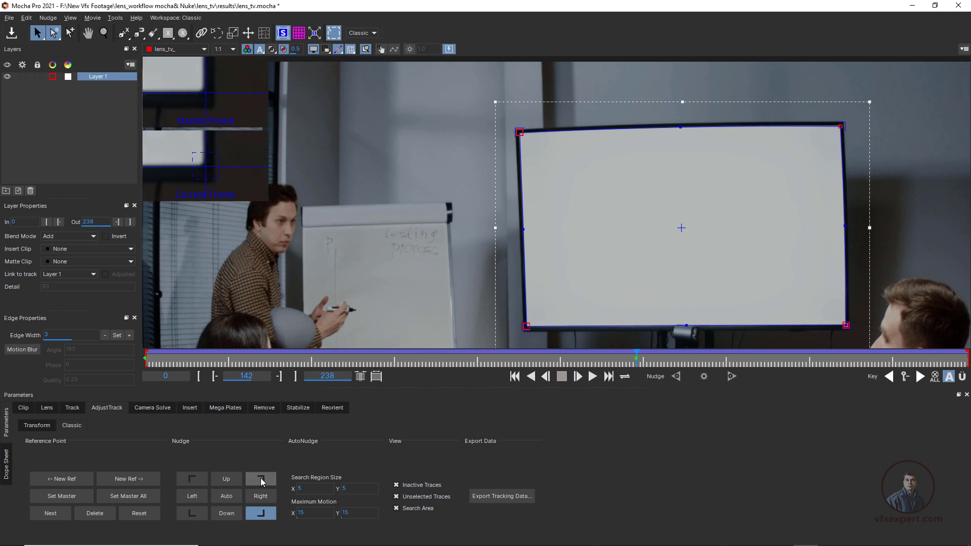
{"action": "left_click", "coordinate": [226, 498]}
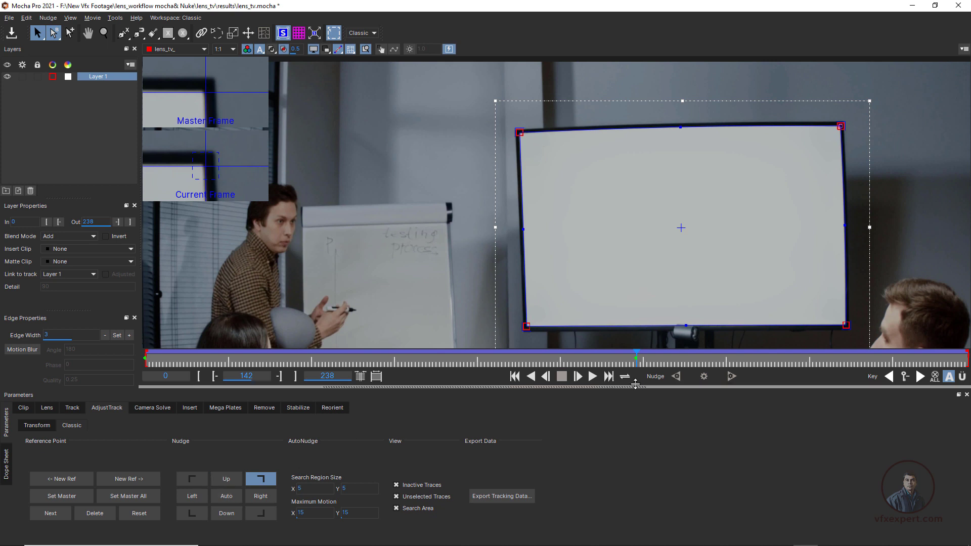
Scrub through the shot to check the adjusted corners, return to the Track settings and stop at frame 35
{"action": "left_click_drag", "start_coordinate": [638, 361], "coordinate": [964, 371]}
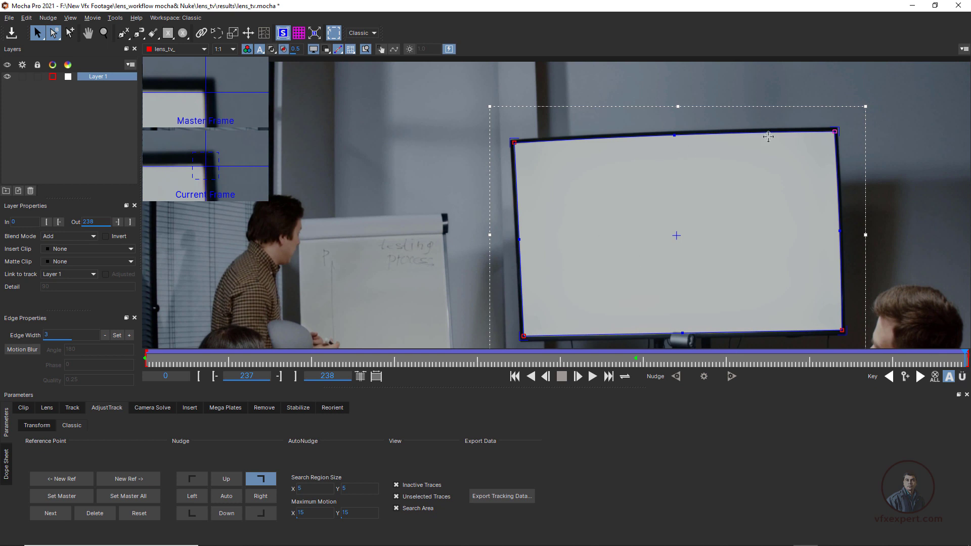
{"action": "left_click", "coordinate": [627, 361]}
{"action": "left_click_drag", "start_coordinate": [626, 358], "coordinate": [585, 360]}
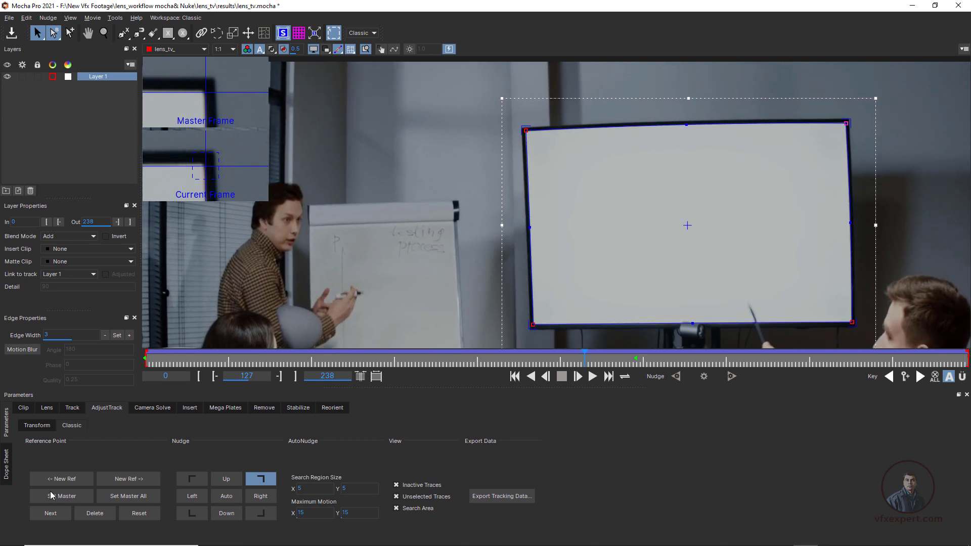
{"action": "left_click", "coordinate": [76, 410]}
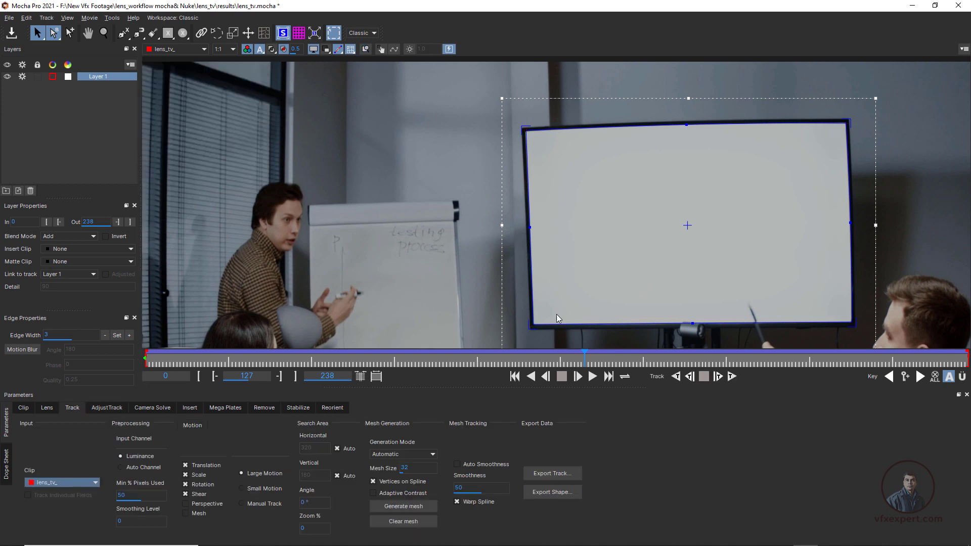
{"action": "key", "text": "t"}
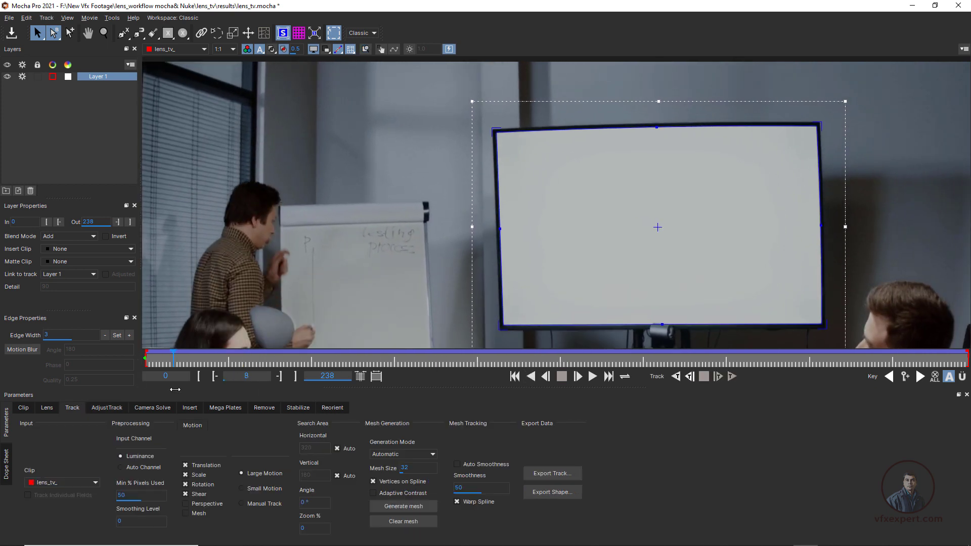
{"action": "left_click_drag", "start_coordinate": [850, 322], "coordinate": [636, 220]}
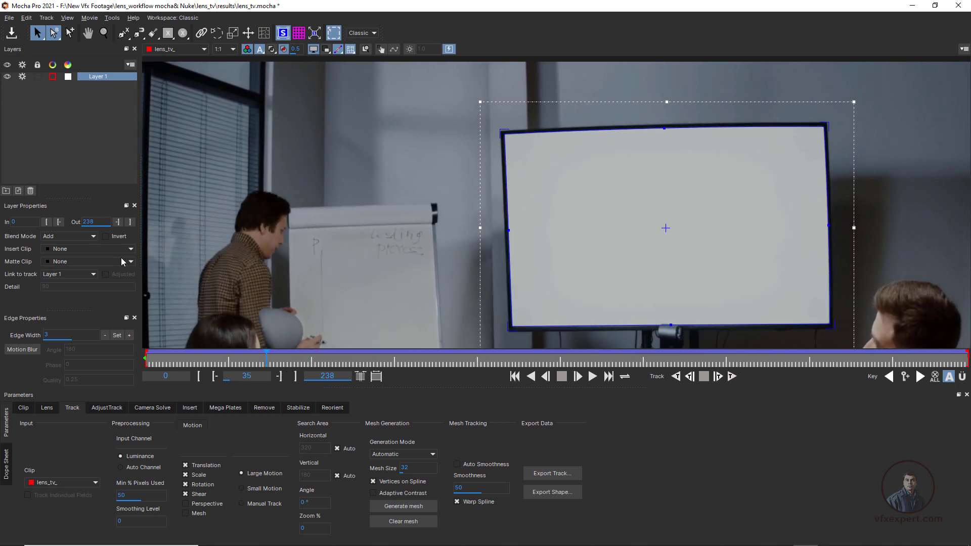
Insert the Grid32x32 clip on the TV screen layer as a test pattern and bring the whole TV into view
{"action": "left_click", "coordinate": [74, 249]}
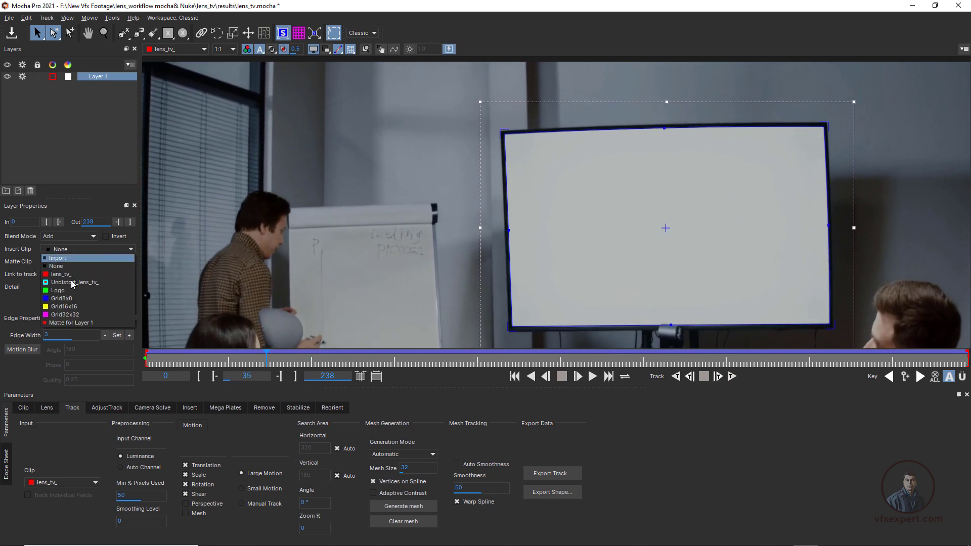
{"action": "left_click", "coordinate": [69, 315]}
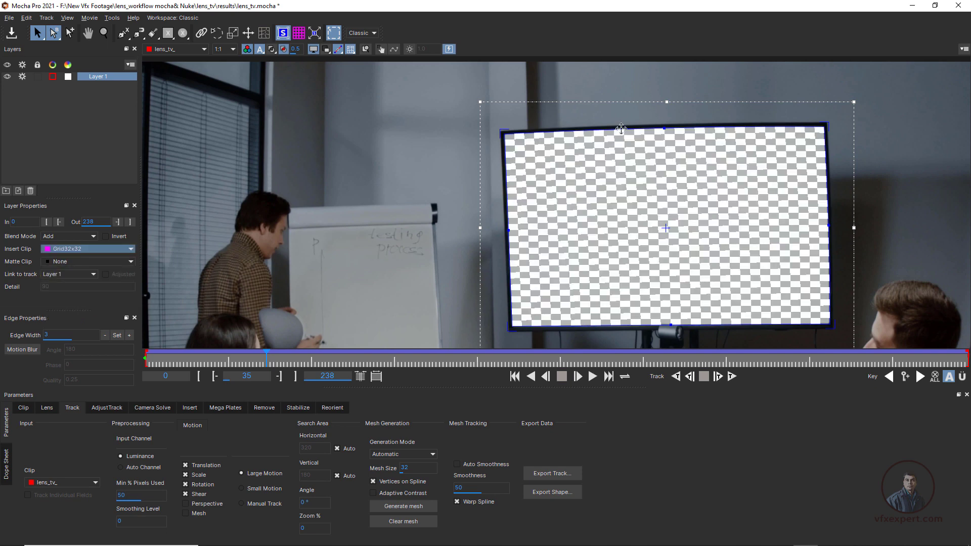
{"action": "left_click_drag", "start_coordinate": [632, 143], "coordinate": [667, 209]}
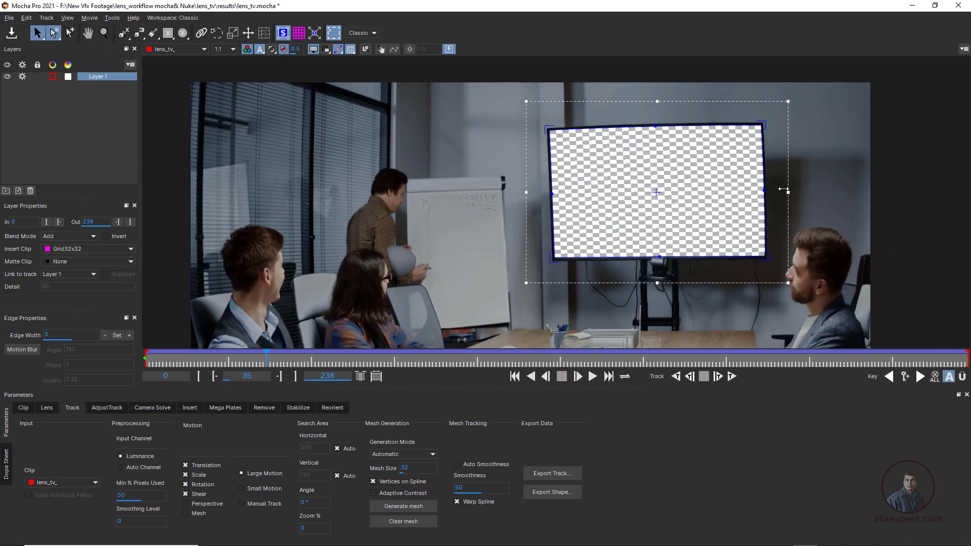
{"action": "key", "text": "x"}
{"action": "left_click_drag", "start_coordinate": [786, 190], "coordinate": [719, 192]}
Play the shot from frame 0 to check the grid on the TV, stop at frame 97 and scrub back to frame 3
{"action": "left_click", "coordinate": [515, 377]}
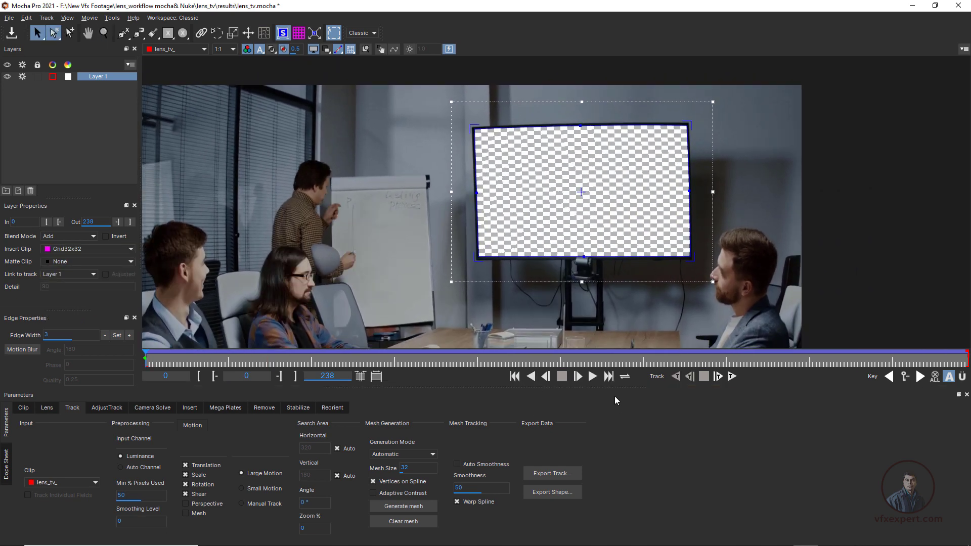
{"action": "left_click", "coordinate": [593, 377]}
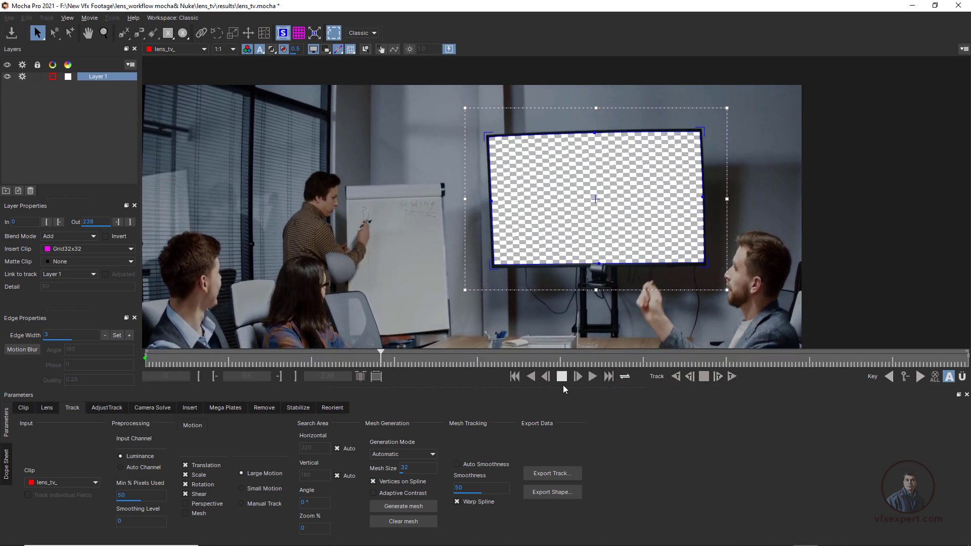
{"action": "left_click", "coordinate": [561, 377]}
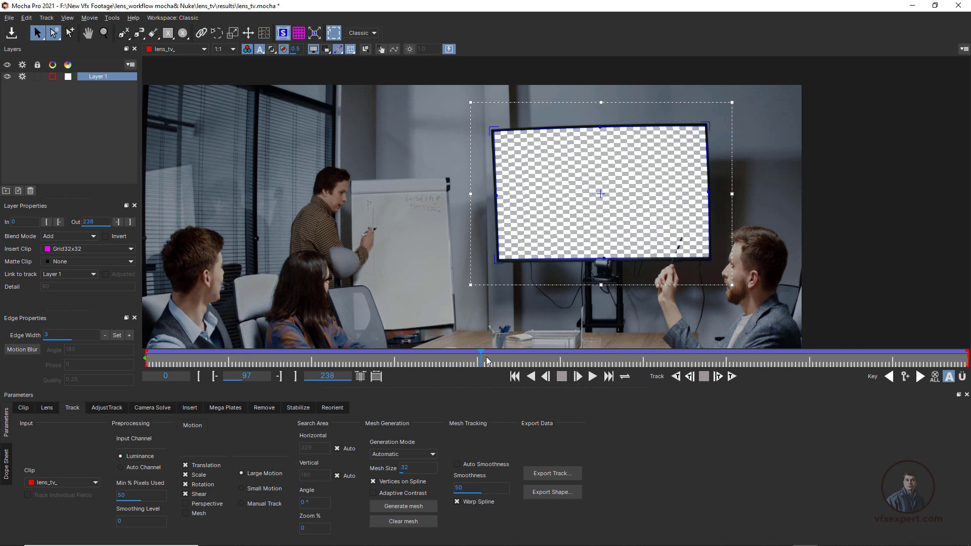
{"action": "left_click_drag", "start_coordinate": [456, 356], "coordinate": [156, 357]}
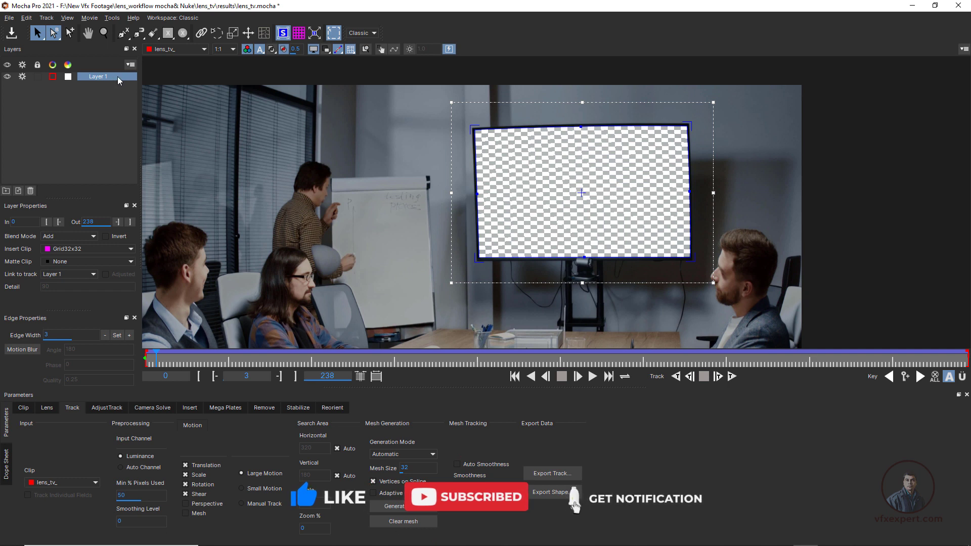
Export the TV layer's tracking data in Nuke Corner Pin (*.nk) format with Remove lens distortion enabled
{"action": "left_click", "coordinate": [552, 474]}
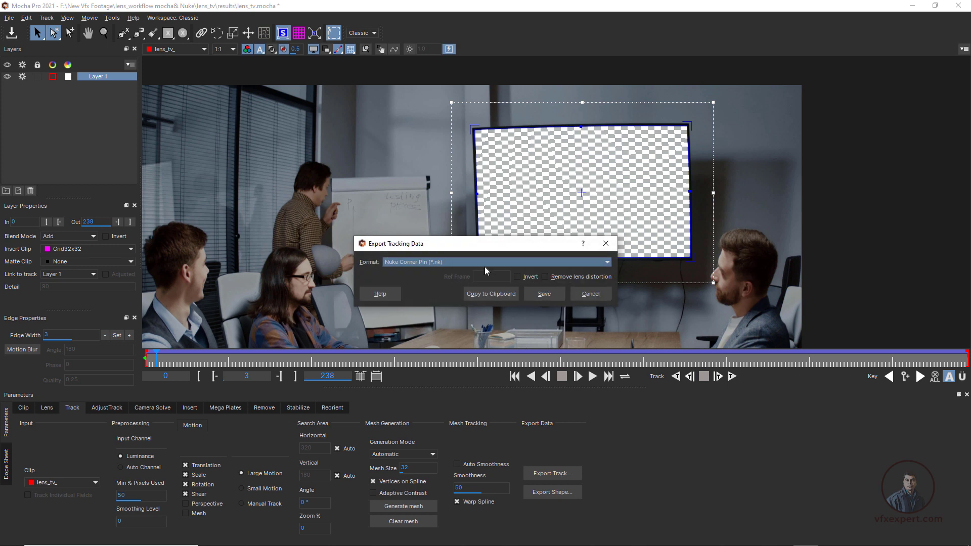
{"action": "left_click", "coordinate": [407, 262]}
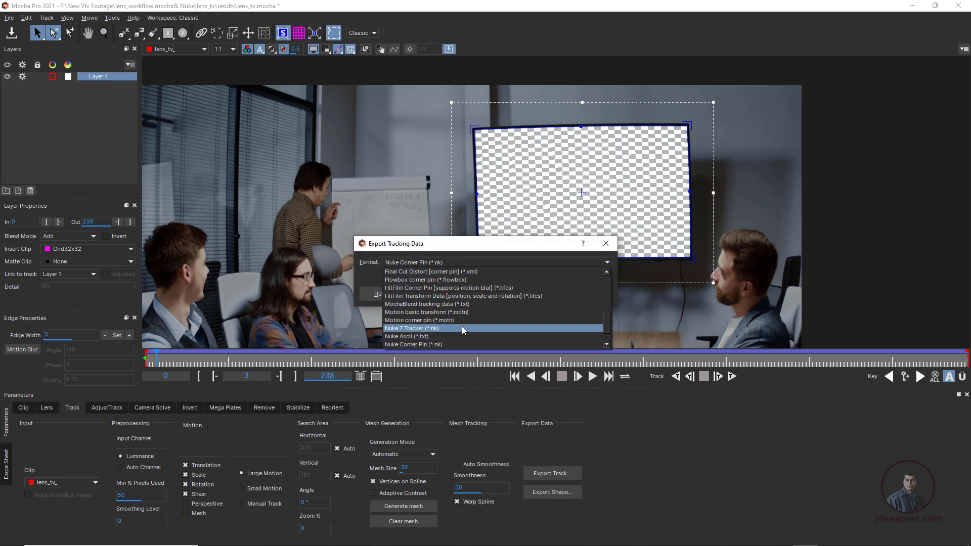
{"action": "scroll", "coordinate": [461, 329], "scroll_direction": "down", "scroll_amount": 1}
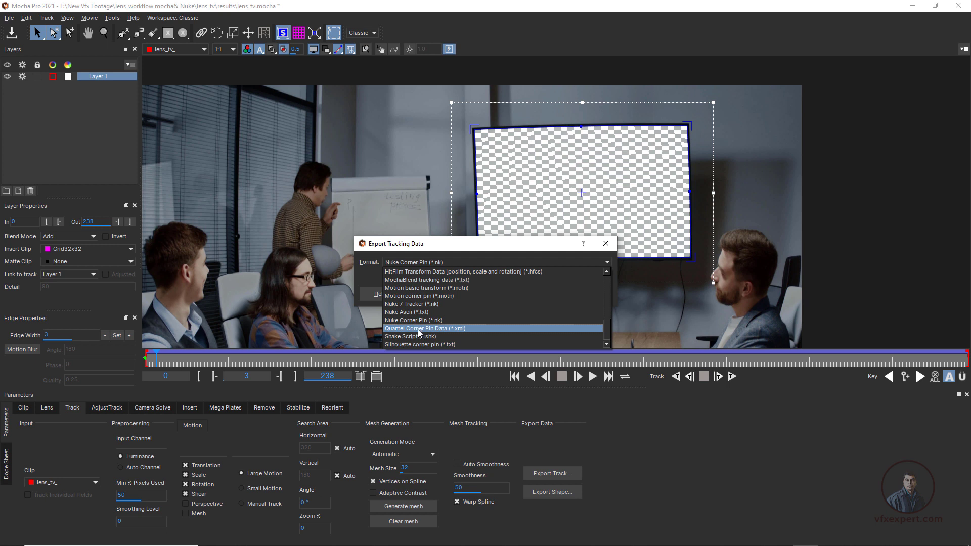
{"action": "left_click", "coordinate": [417, 321]}
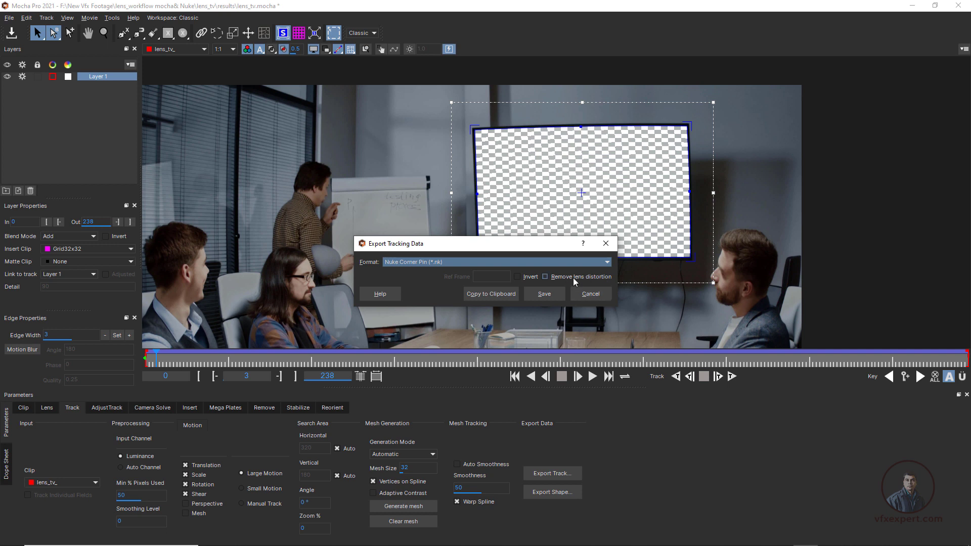
{"action": "left_click", "coordinate": [547, 277]}
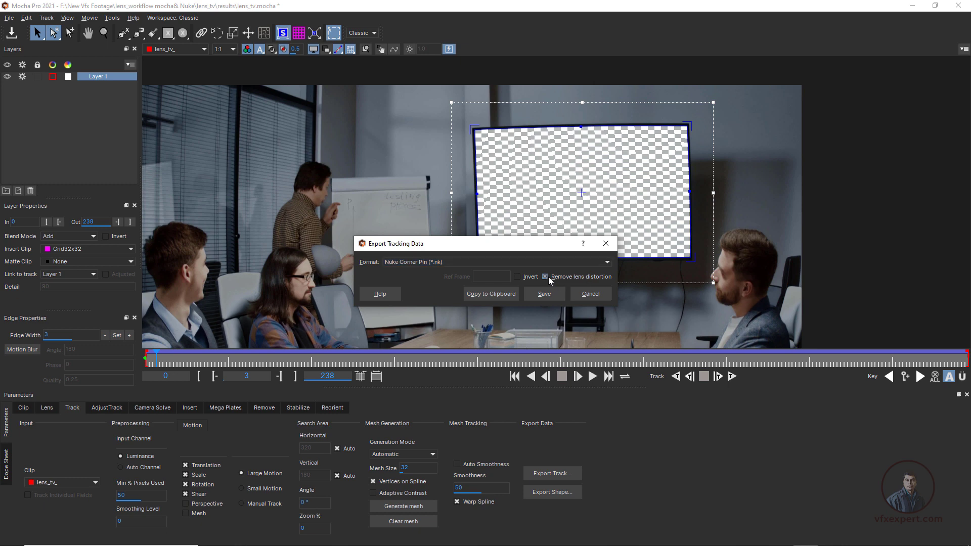
{"action": "left_click", "coordinate": [545, 295]}
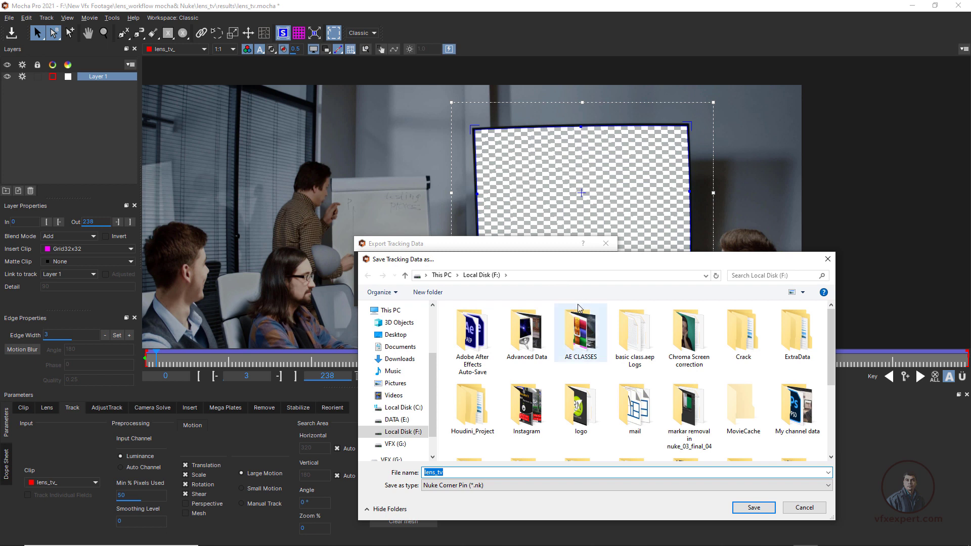
Save the tracking data as lens_tv in the New Vfx Footage folder lens_workflow mocha& Nuke
{"action": "left_click_drag", "start_coordinate": [588, 262], "coordinate": [563, 229]}
{"action": "double_click", "coordinate": [508, 314]}
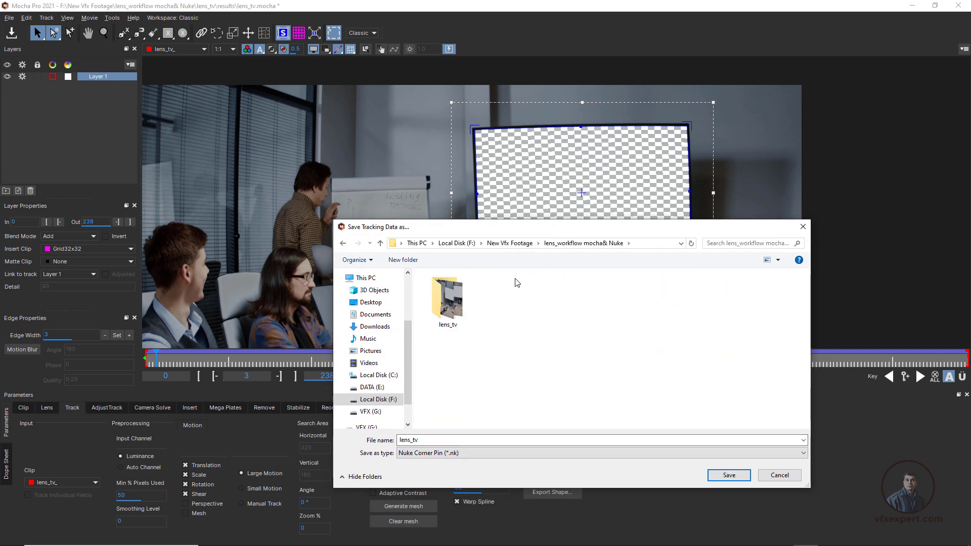
{"action": "double_click", "coordinate": [409, 440]}
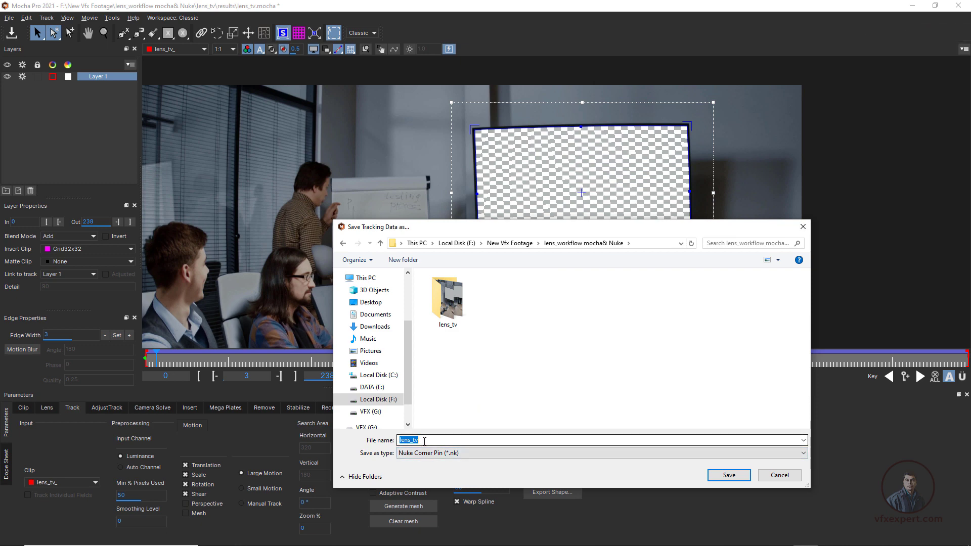
{"action": "left_click", "coordinate": [419, 441]}
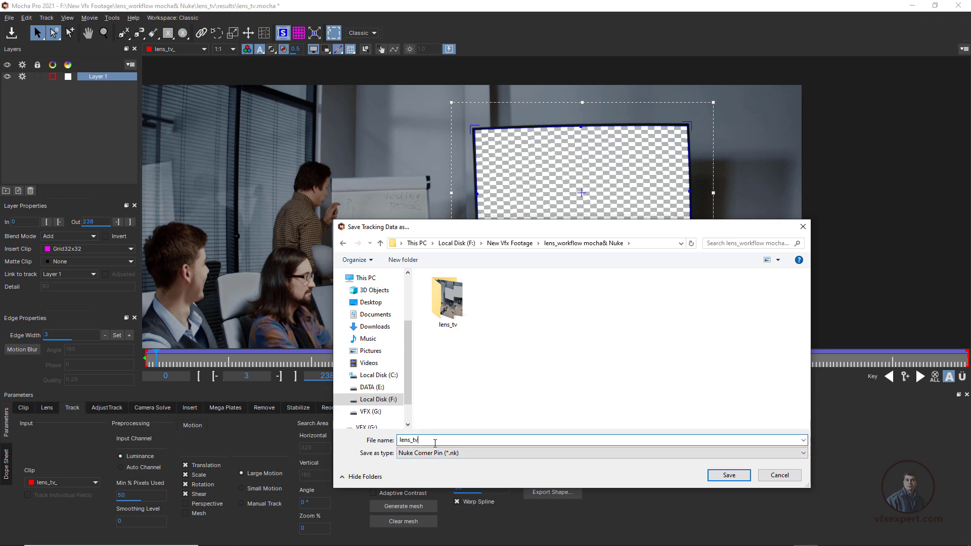
{"action": "left_click", "coordinate": [729, 476]}
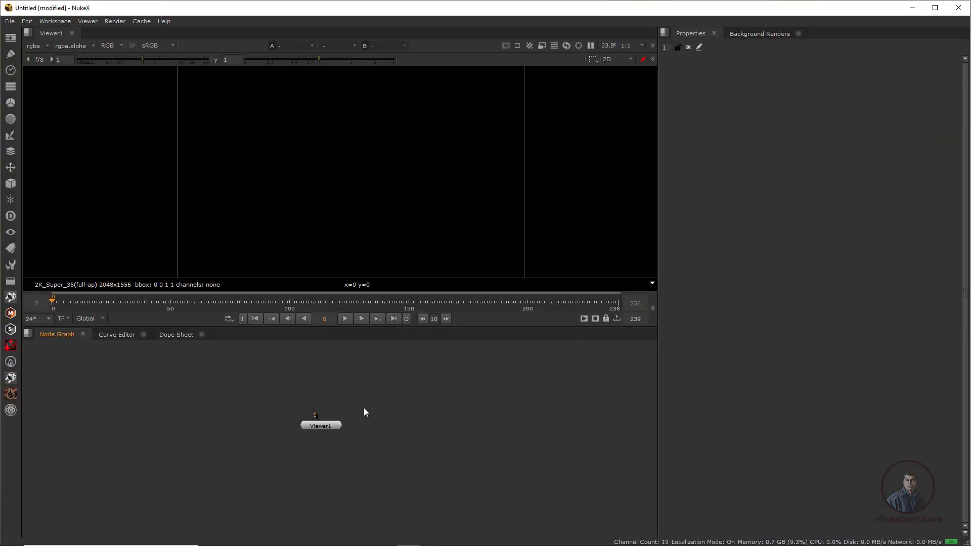
Switch to NukeX and read in the lens_tv_#####.png sequence, frames 0-238, from the lens_tv folder
{"action": "left_click", "coordinate": [10, 38]}
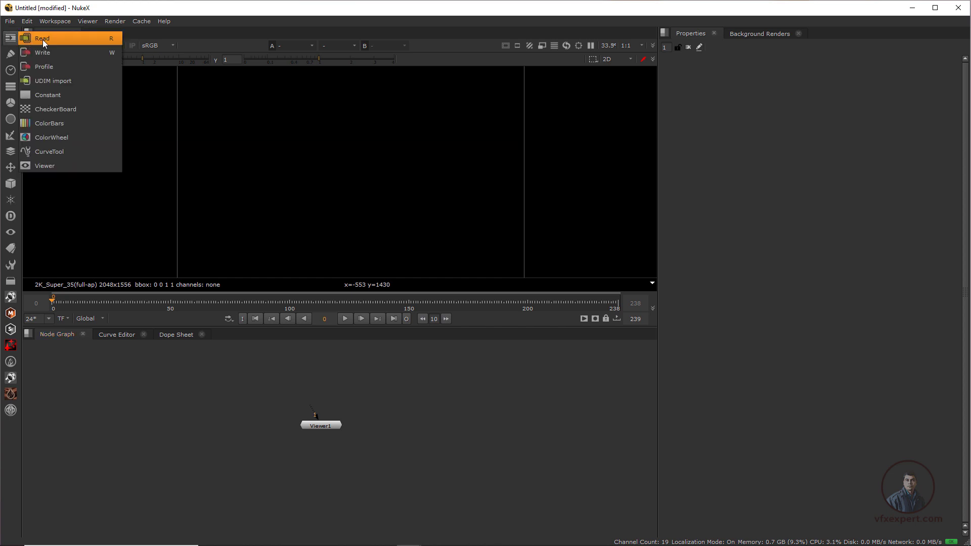
{"action": "left_click", "coordinate": [43, 39]}
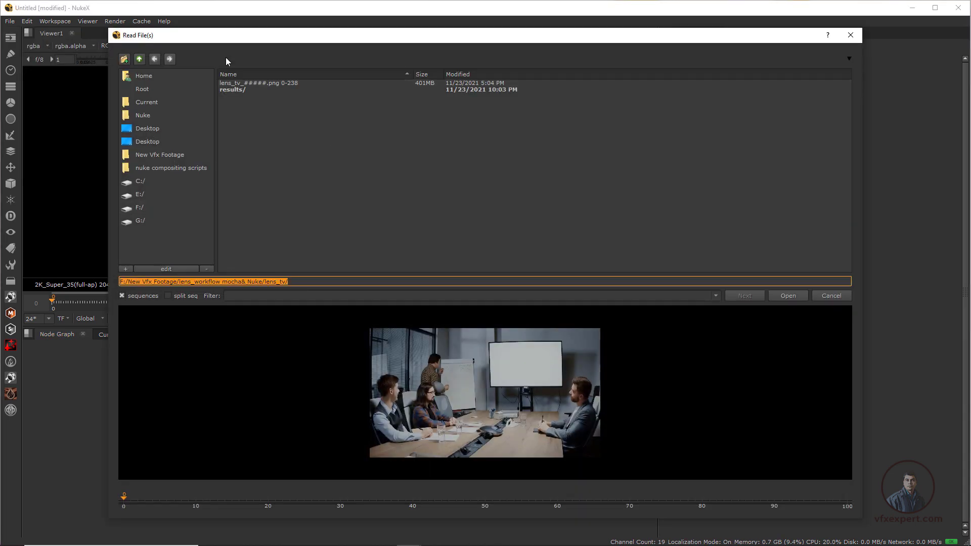
{"action": "left_click", "coordinate": [140, 60]}
{"action": "double_click", "coordinate": [236, 90]}
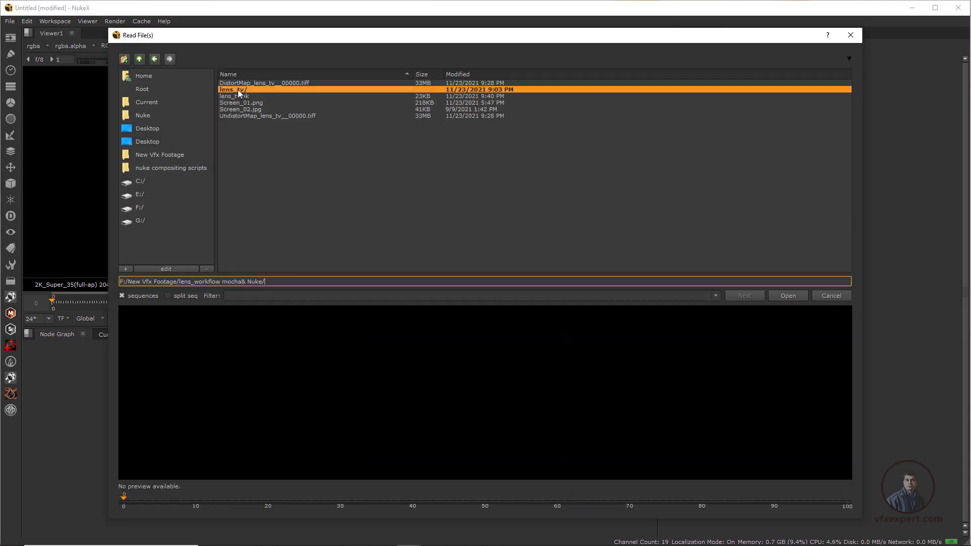
{"action": "left_click", "coordinate": [286, 84]}
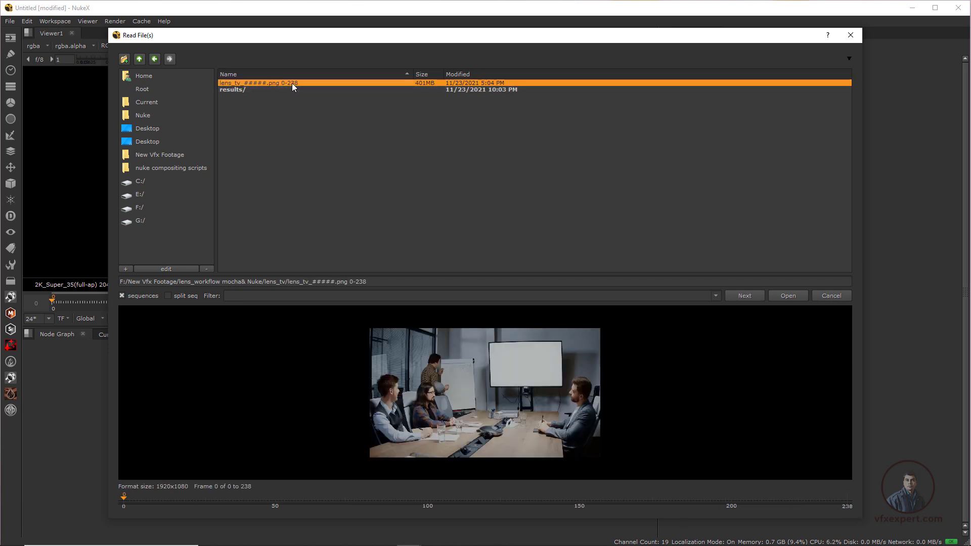
{"action": "left_click", "coordinate": [793, 295]}
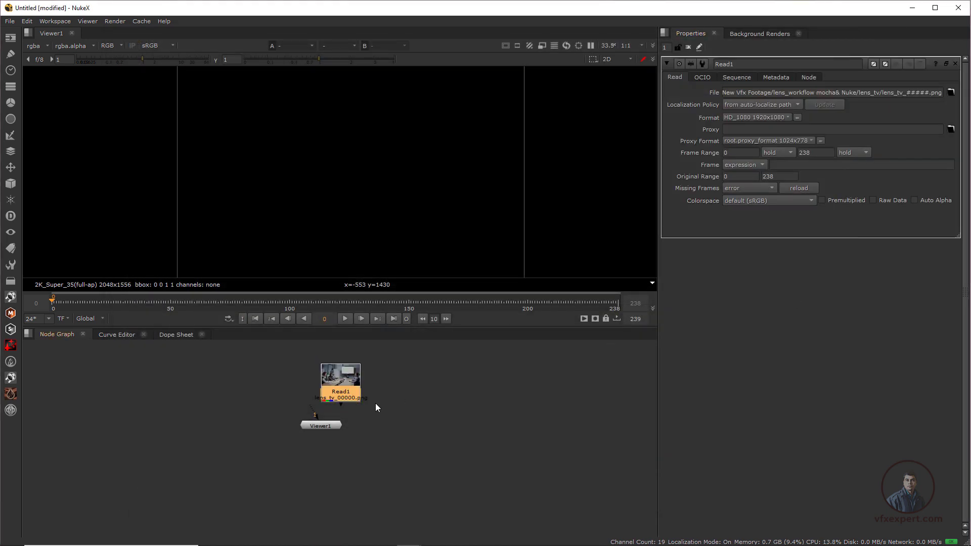
Connect the footage to the Viewer and park the playhead on the first frame
{"action": "key", "text": "1"}
{"action": "left_click", "coordinate": [255, 303]}
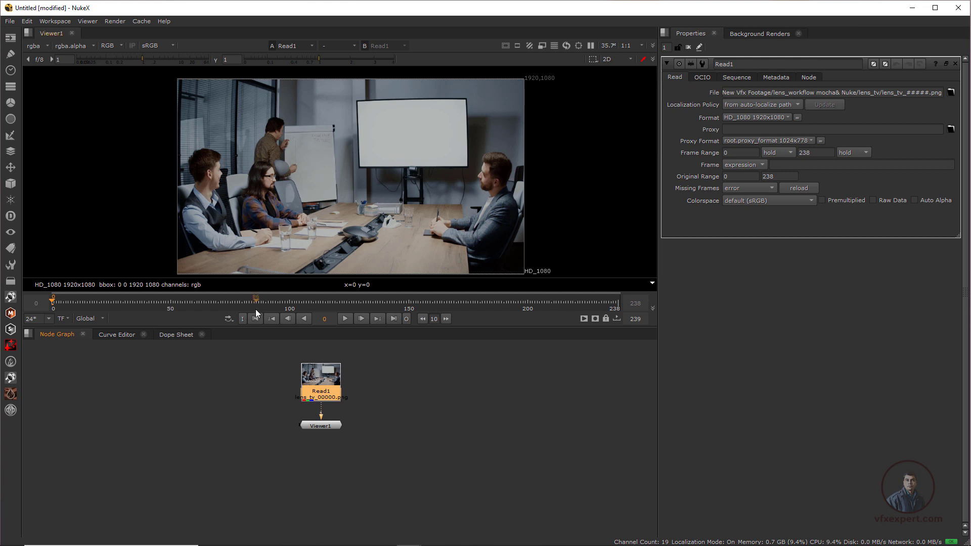
{"action": "left_click", "coordinate": [256, 318]}
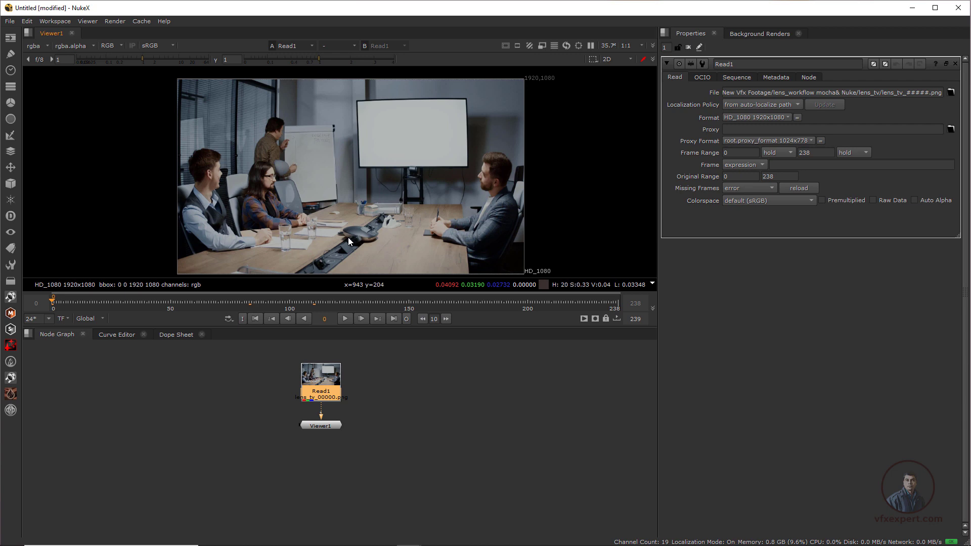
Read in DistortMap_lens_tv__00000.tiff from the lens_workflow mocha& Nuke folder
{"action": "left_click", "coordinate": [10, 38]}
{"action": "left_click", "coordinate": [45, 42]}
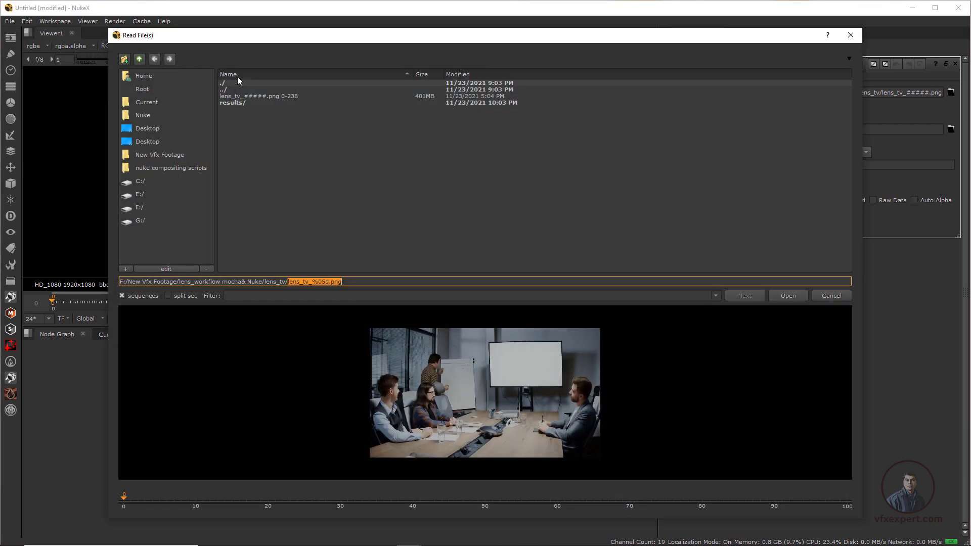
{"action": "double_click", "coordinate": [225, 90]}
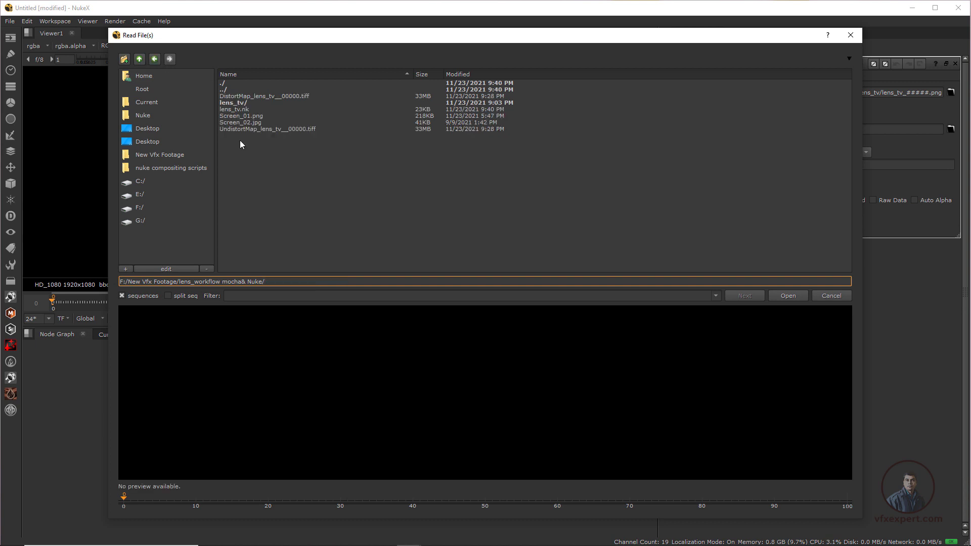
{"action": "left_click", "coordinate": [273, 96]}
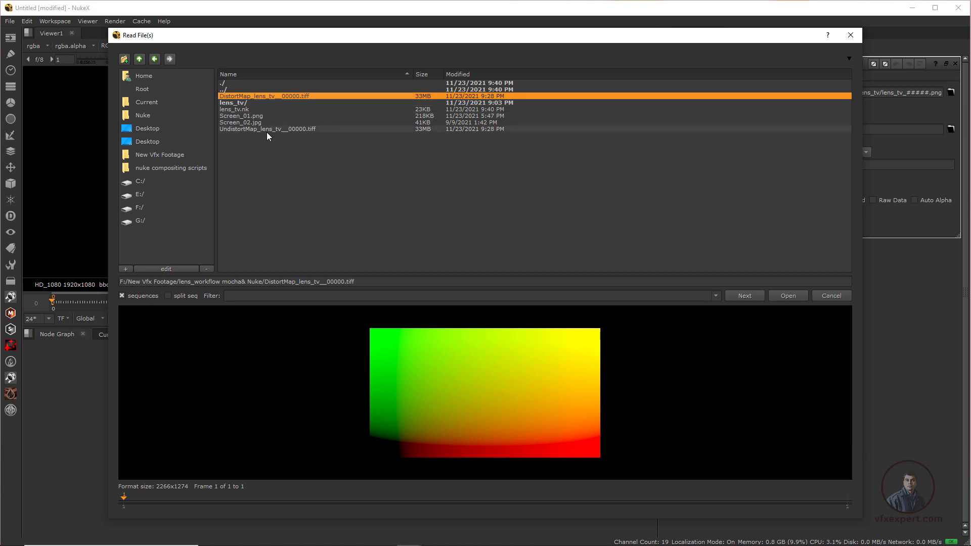
{"action": "left_click", "coordinate": [230, 129]}
{"action": "left_click", "coordinate": [257, 96]}
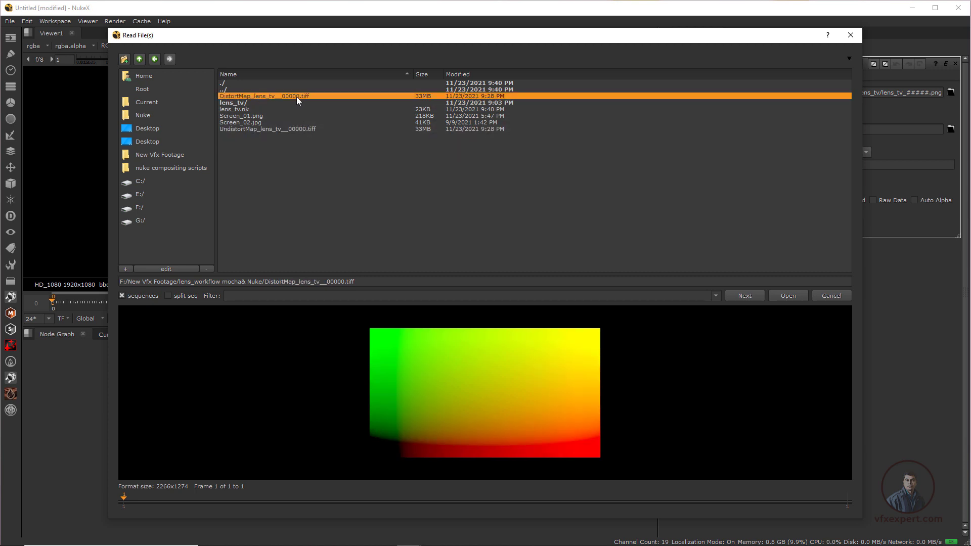
{"action": "left_click", "coordinate": [783, 297]}
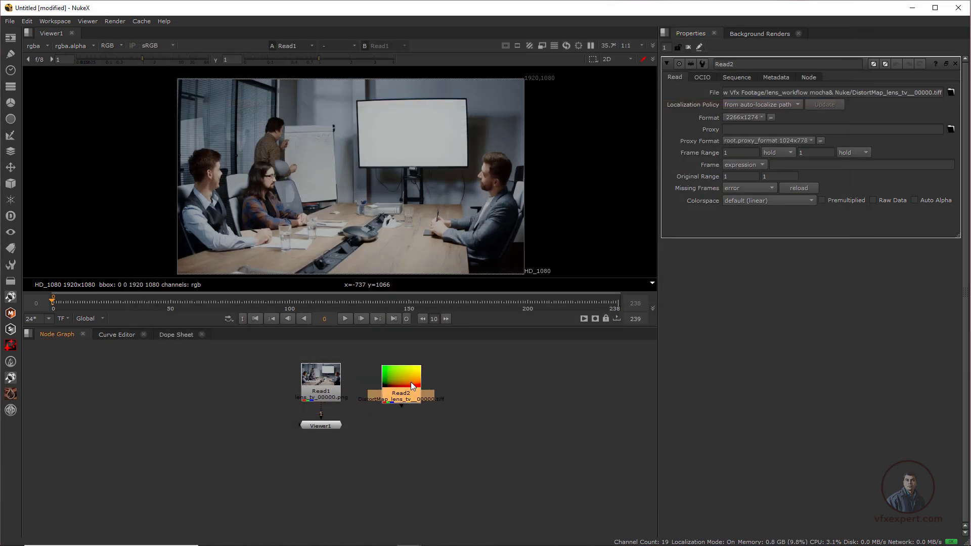
Read in UndistortMap_lens_tv__00000.tiff, place the distort map beyond it and lower the Viewer node slightly
{"action": "key", "text": "r"}
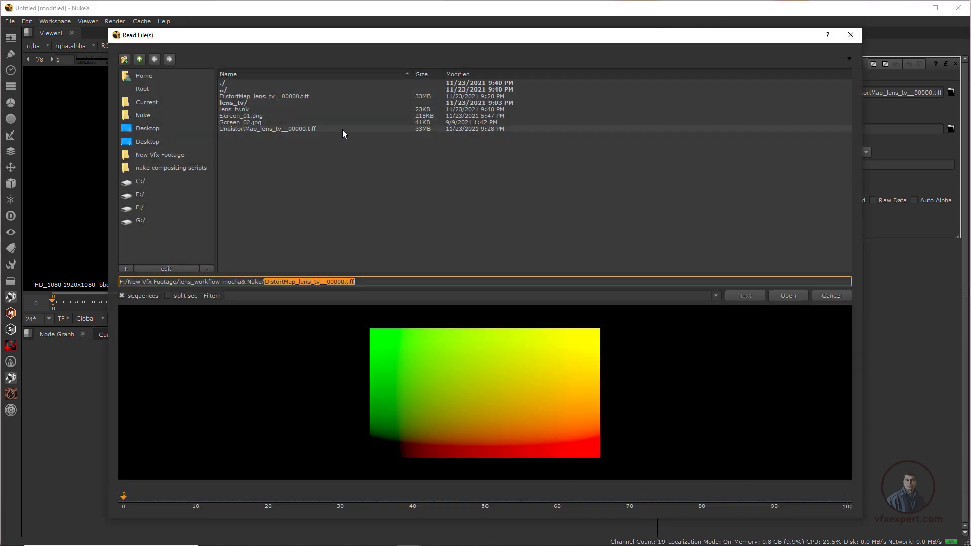
{"action": "left_click", "coordinate": [300, 128]}
{"action": "left_click", "coordinate": [788, 297]}
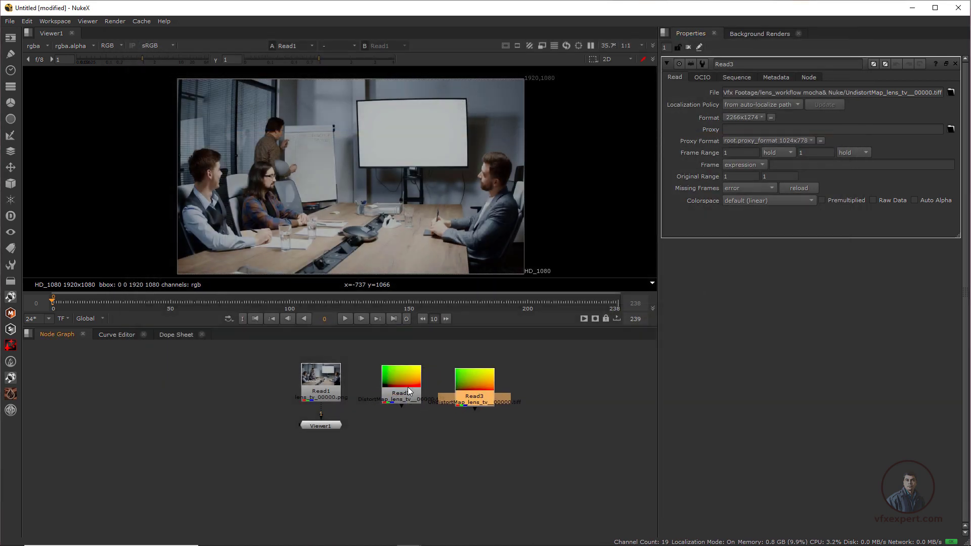
{"action": "left_click_drag", "start_coordinate": [405, 392], "coordinate": [536, 395]}
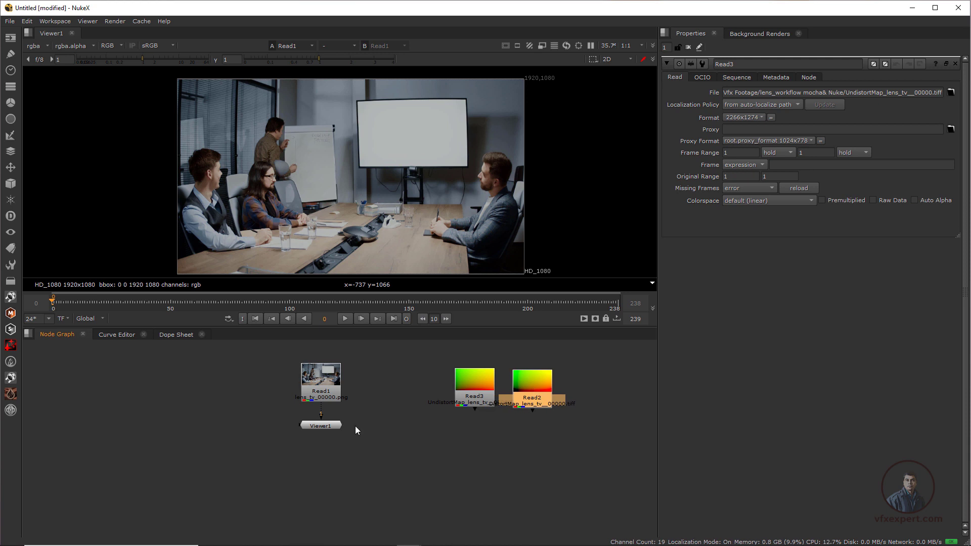
{"action": "left_click_drag", "start_coordinate": [336, 430], "coordinate": [336, 440]}
{"action": "left_click", "coordinate": [353, 405]}
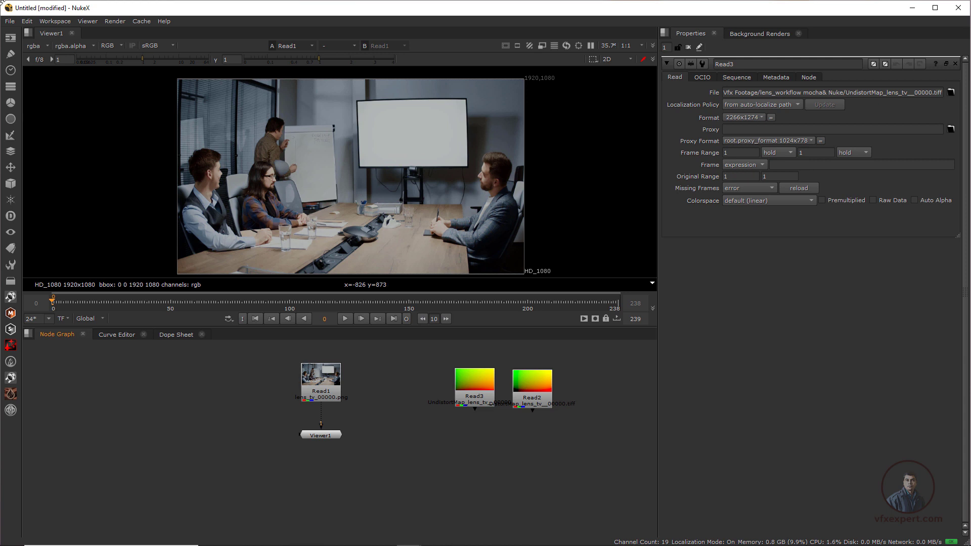
Insert the comp nodes from lens_tv.nk and place the corner pin node to the left of the footage node
{"action": "left_click", "coordinate": [14, 23]}
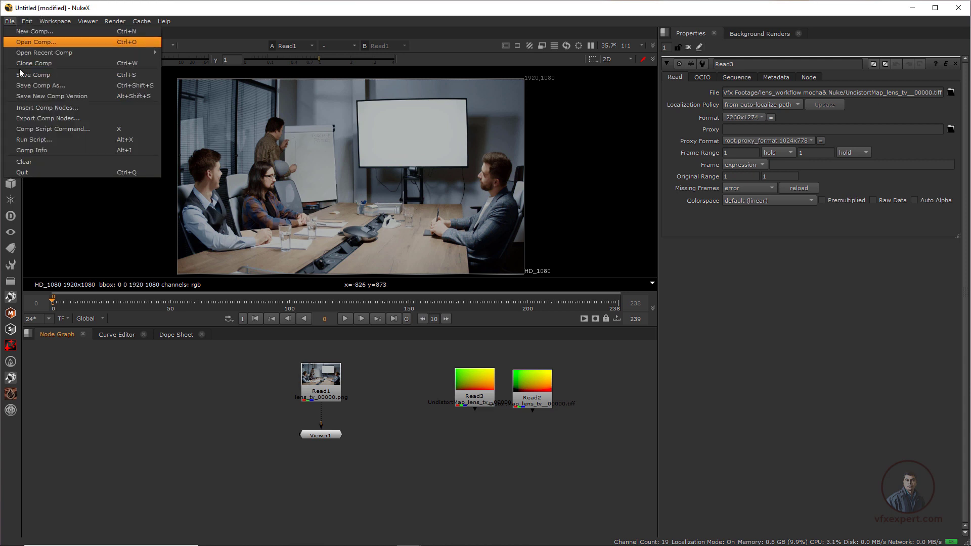
{"action": "left_click", "coordinate": [40, 108]}
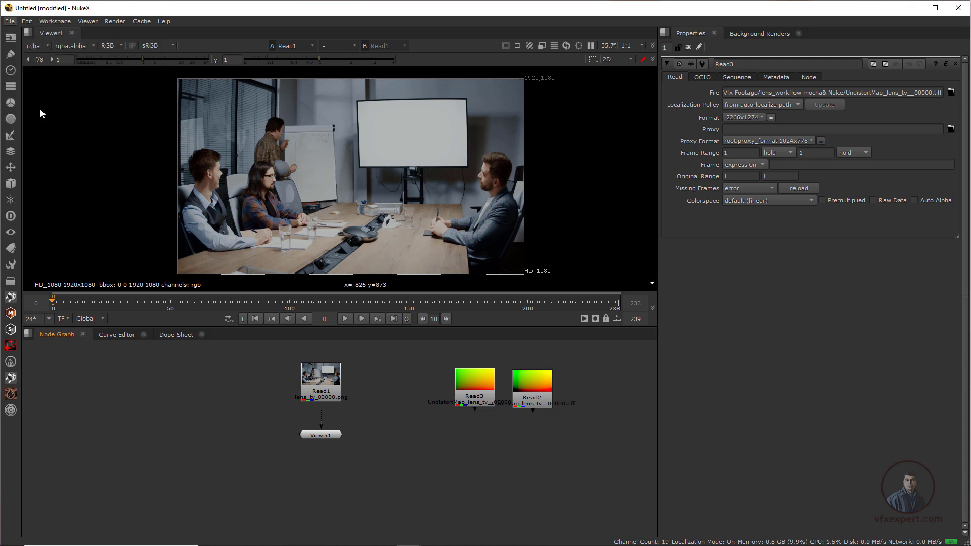
{"action": "left_click", "coordinate": [242, 90]}
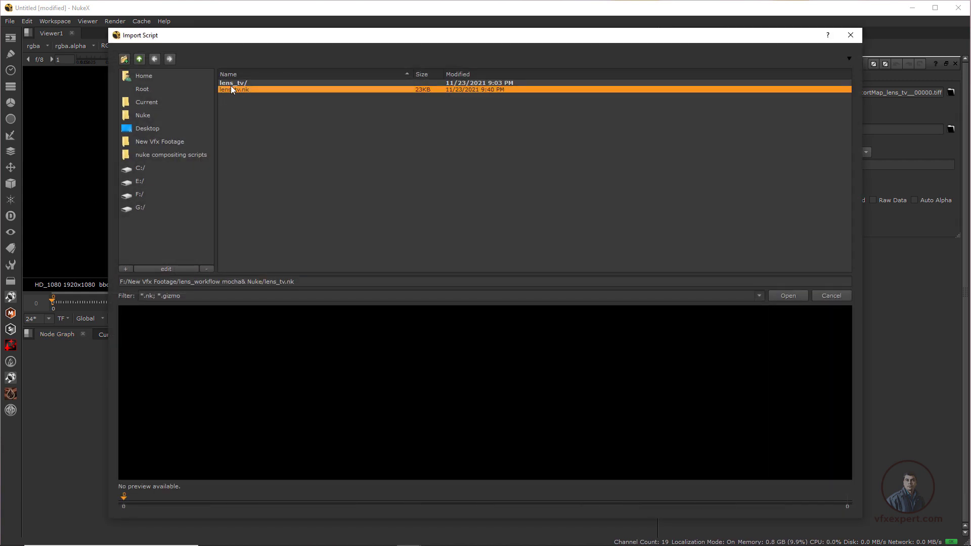
{"action": "left_click", "coordinate": [788, 296]}
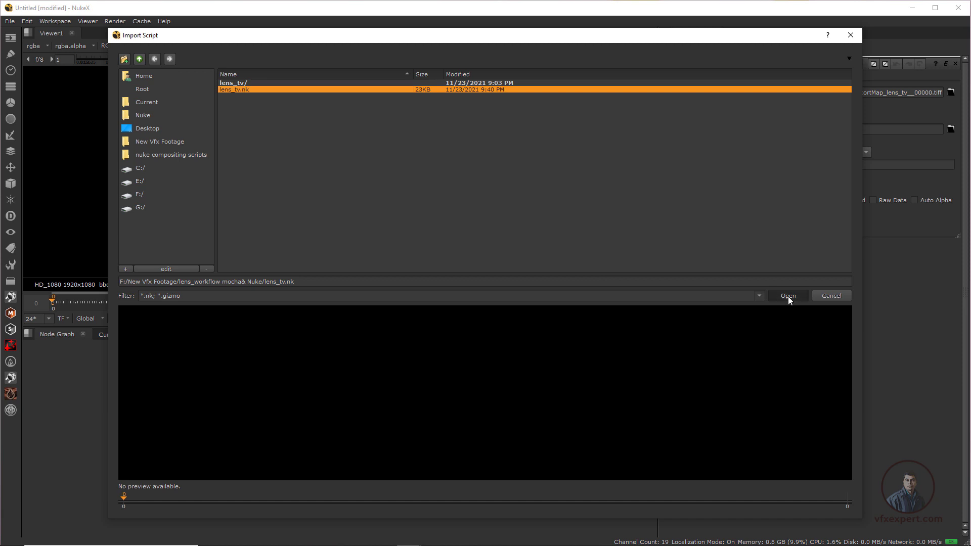
{"action": "left_click_drag", "start_coordinate": [406, 437], "coordinate": [209, 431]}
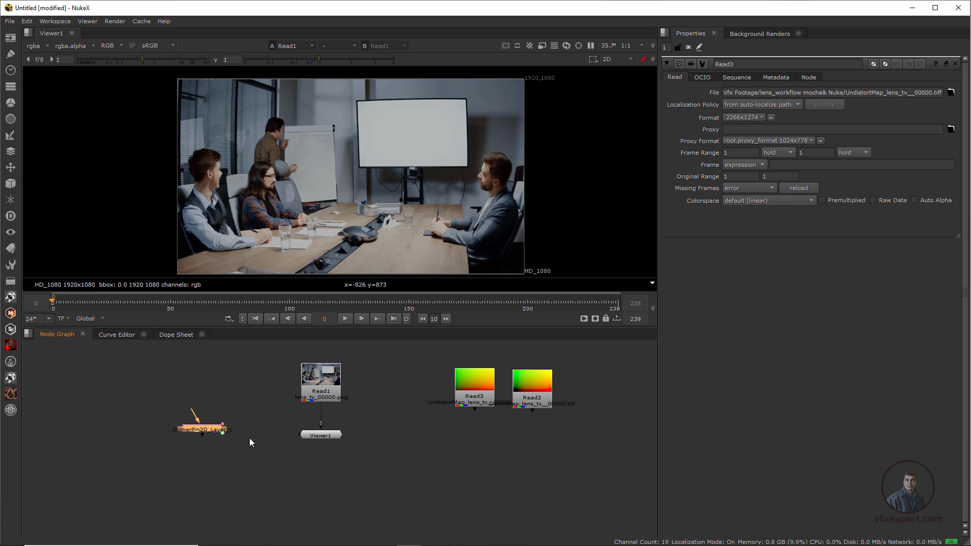
Make more room between the footage and Viewer nodes, and move the undistort map node up and closer to the footage
{"action": "left_click_drag", "start_coordinate": [329, 436], "coordinate": [331, 454]}
{"action": "left_click", "coordinate": [355, 426]}
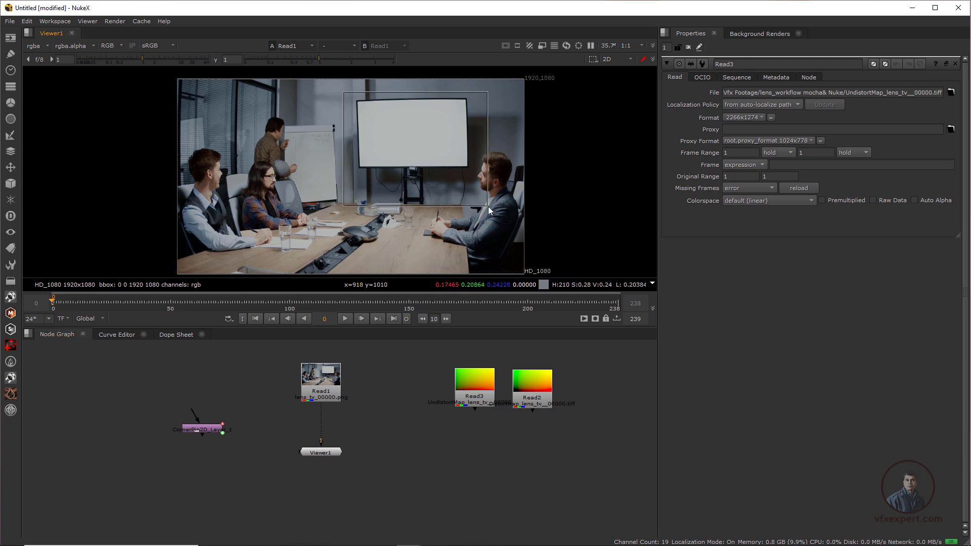
{"action": "scroll", "coordinate": [406, 83], "scroll_direction": "up", "scroll_amount": 2}
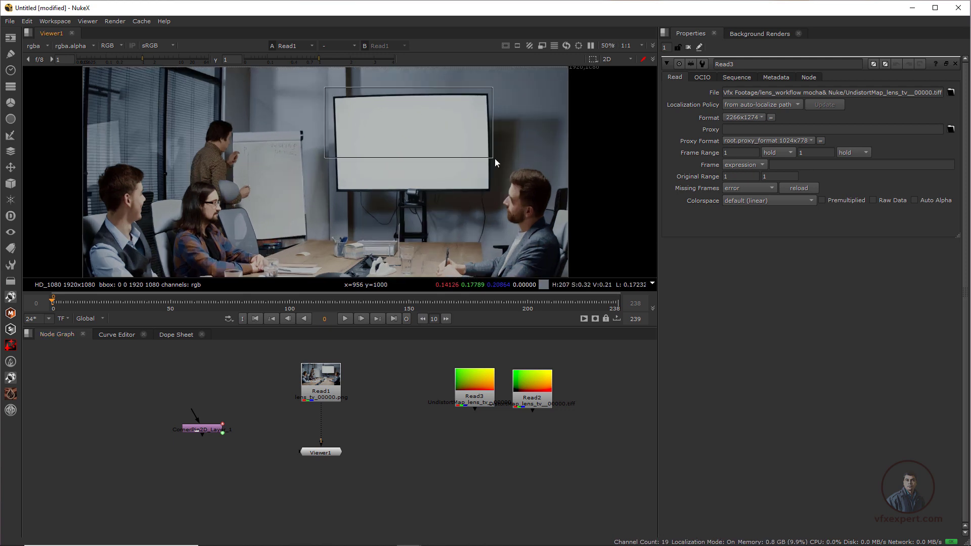
{"action": "left_click_drag", "start_coordinate": [477, 383], "coordinate": [443, 363]}
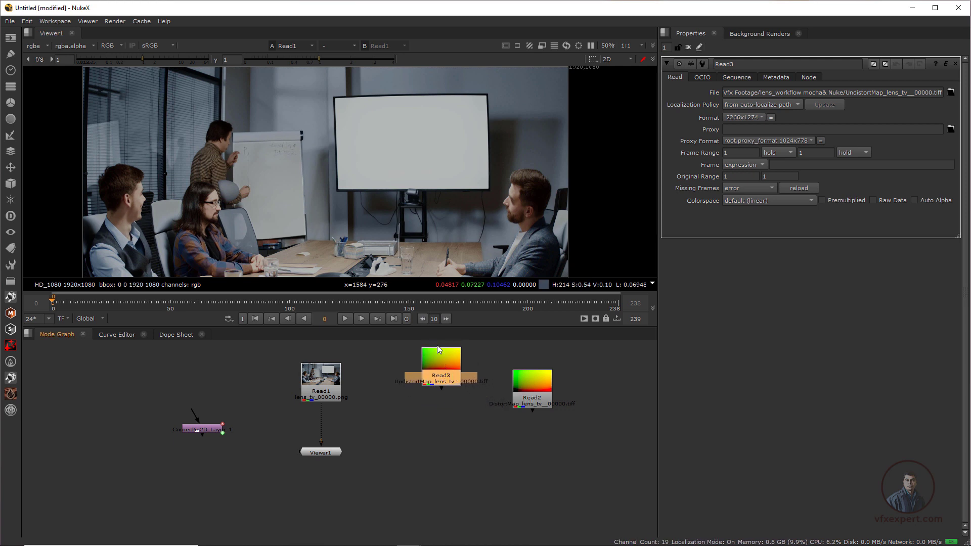
{"action": "left_click_drag", "start_coordinate": [319, 89], "coordinate": [496, 210], "text": "ctrl+shift"}
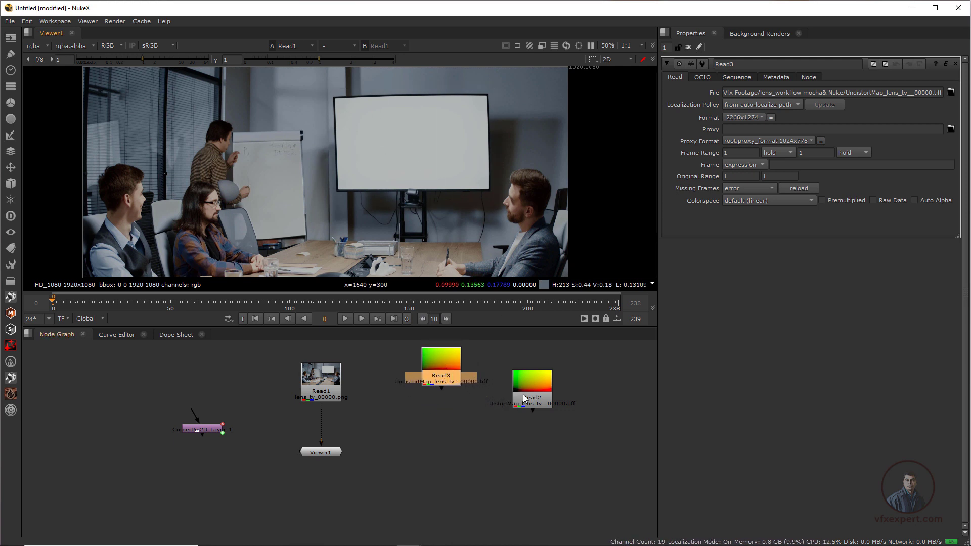
Move the distort map node farther from the footage and shift the undistort map node down level with the footage node
{"action": "left_click_drag", "start_coordinate": [523, 395], "coordinate": [609, 408]}
{"action": "left_click_drag", "start_coordinate": [433, 363], "coordinate": [441, 379]}
{"action": "left_click", "coordinate": [372, 425]}
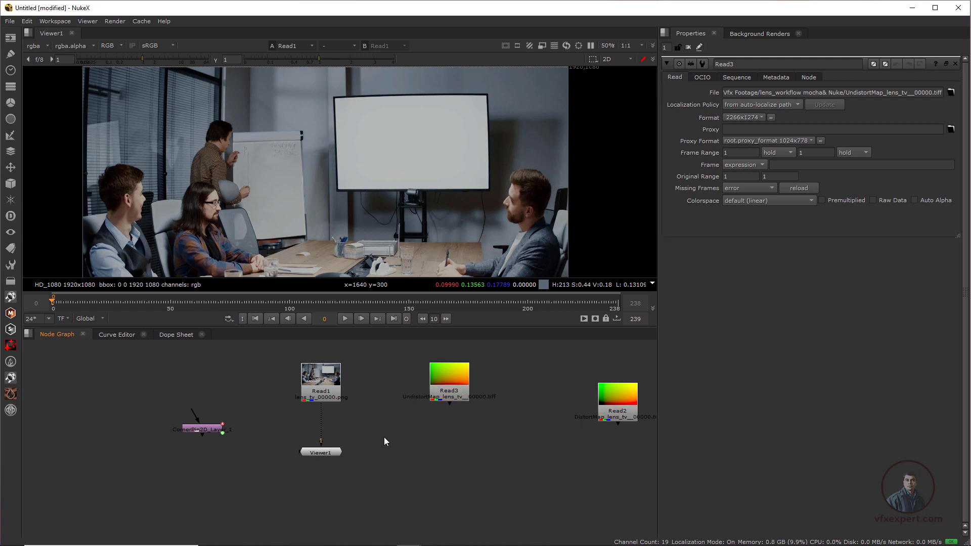
Add an STMap node with the footage as src and the undistort map as stmap, and feed its output to the Viewer
{"action": "key", "text": "Tab"}
{"action": "type", "text": "stma"}
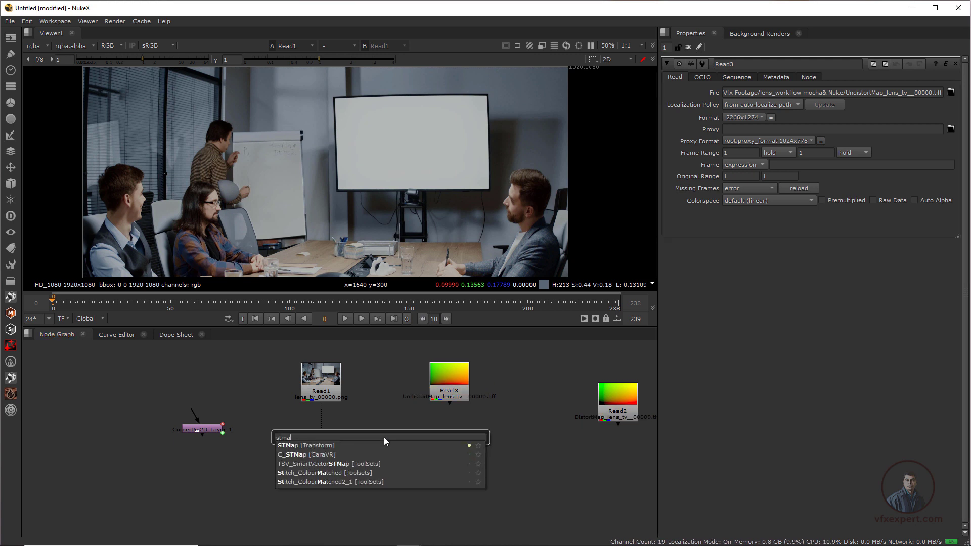
{"action": "key", "text": "Return"}
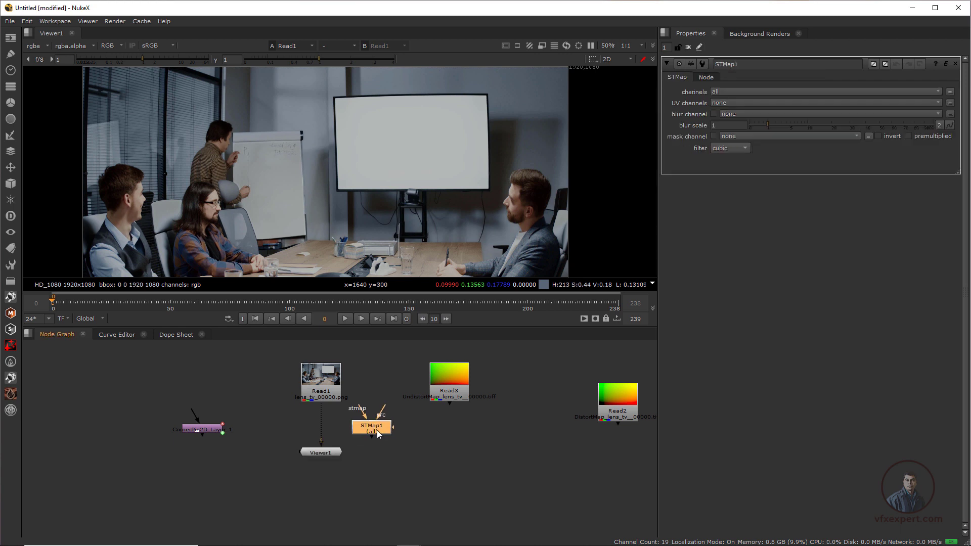
{"action": "left_click_drag", "start_coordinate": [384, 410], "coordinate": [418, 370]}
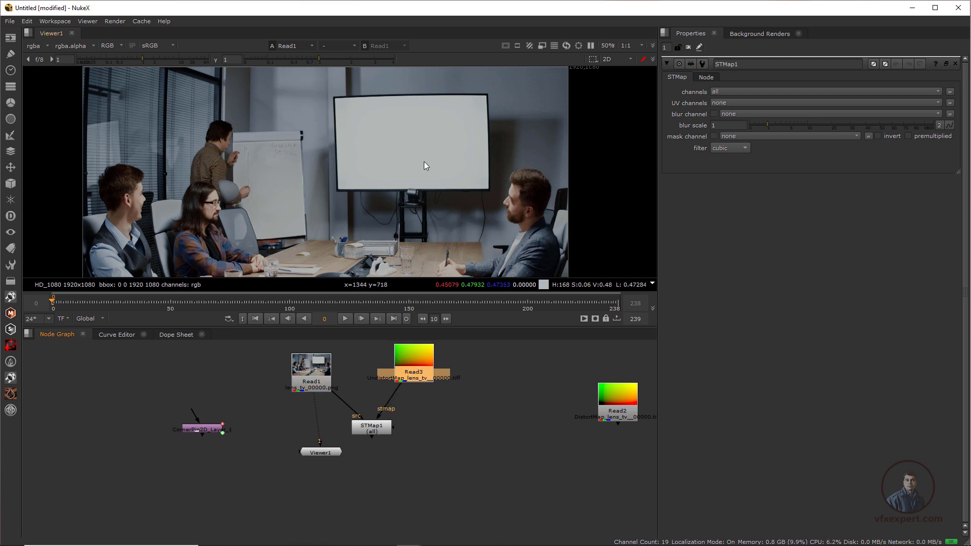
{"action": "left_click_drag", "start_coordinate": [375, 432], "coordinate": [406, 453]}
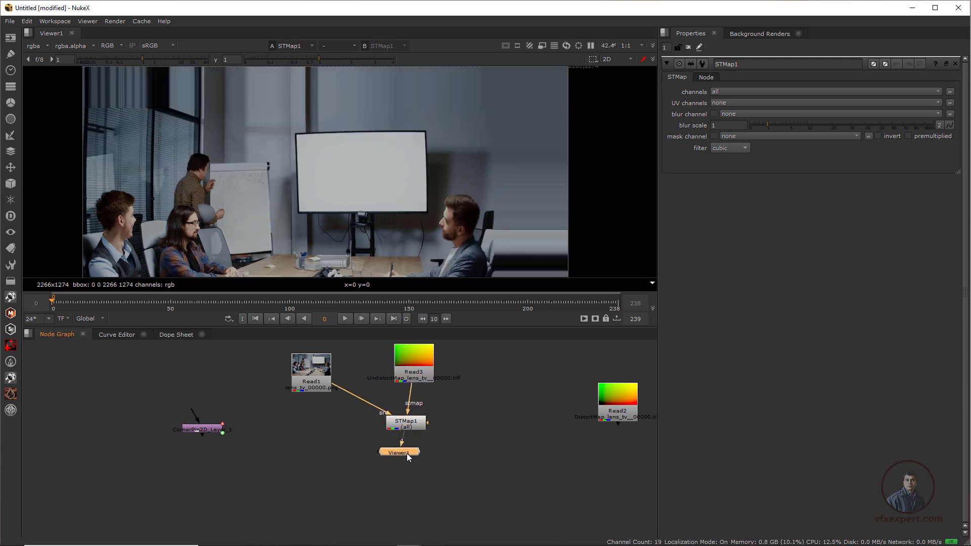
Set both the channels and the UV channels of the STMap node to rgba
{"action": "left_click", "coordinate": [407, 423]}
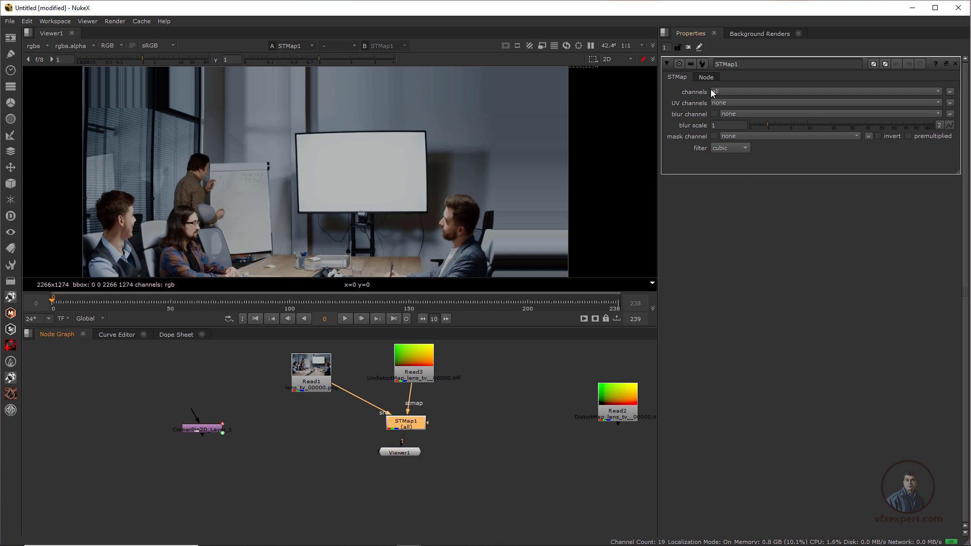
{"action": "left_click", "coordinate": [734, 91]}
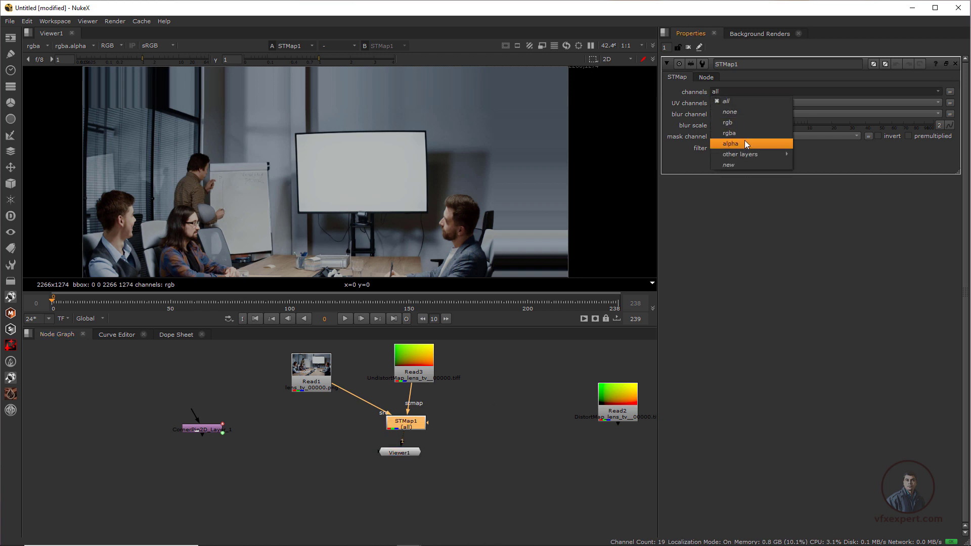
{"action": "left_click", "coordinate": [739, 132]}
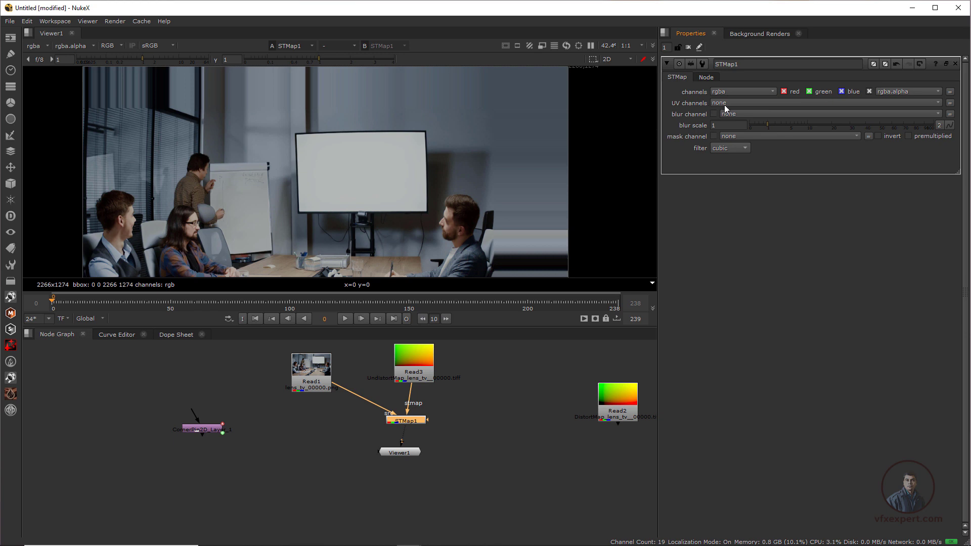
{"action": "left_click", "coordinate": [725, 105]}
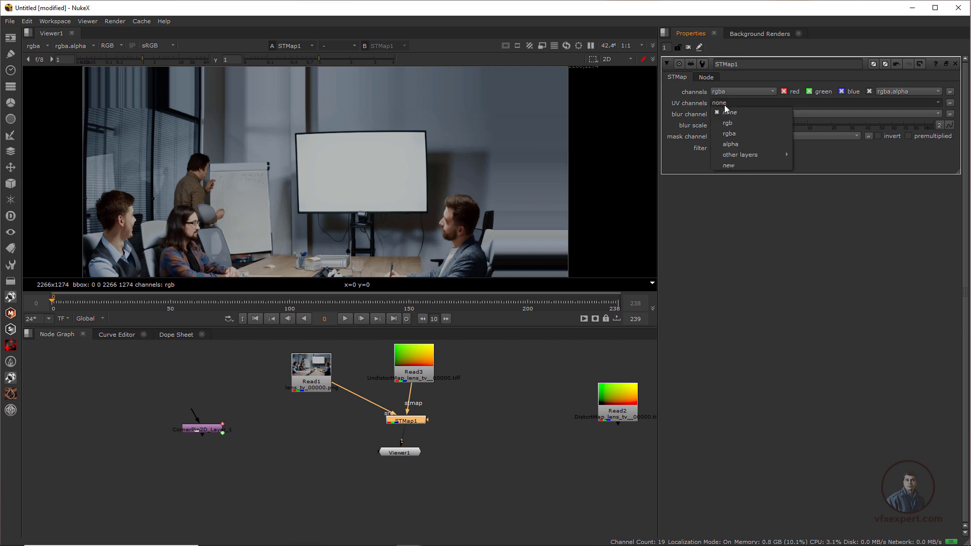
{"action": "left_click", "coordinate": [731, 133]}
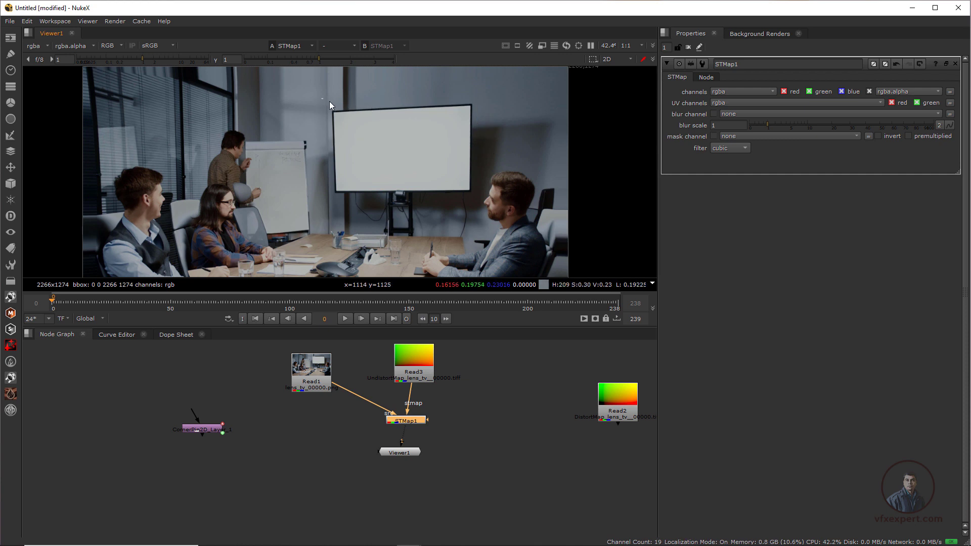
Compare the original footage with the STMap output in the Viewer and inspect the edges of the undistorted frame
{"action": "scroll", "coordinate": [397, 187], "scroll_direction": "down", "scroll_amount": 2}
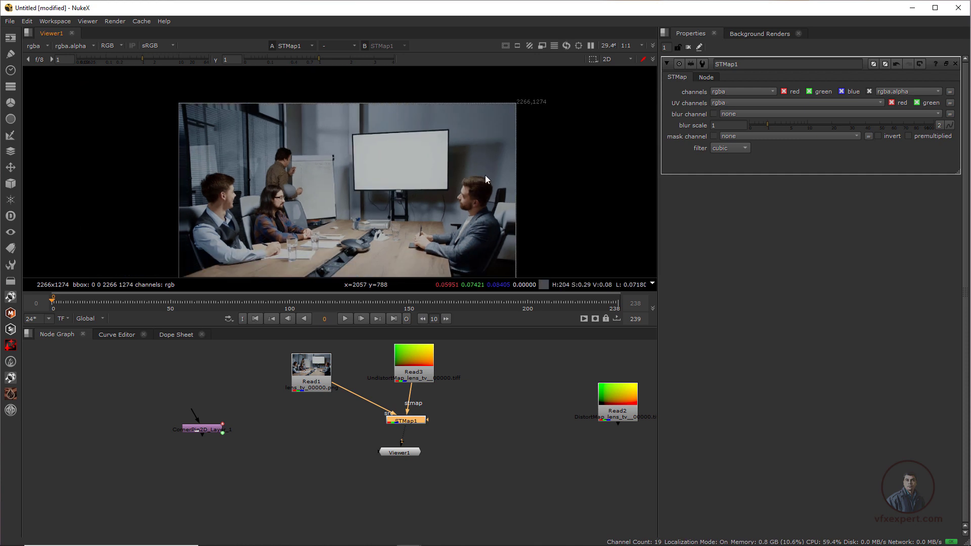
{"action": "left_click", "coordinate": [312, 370]}
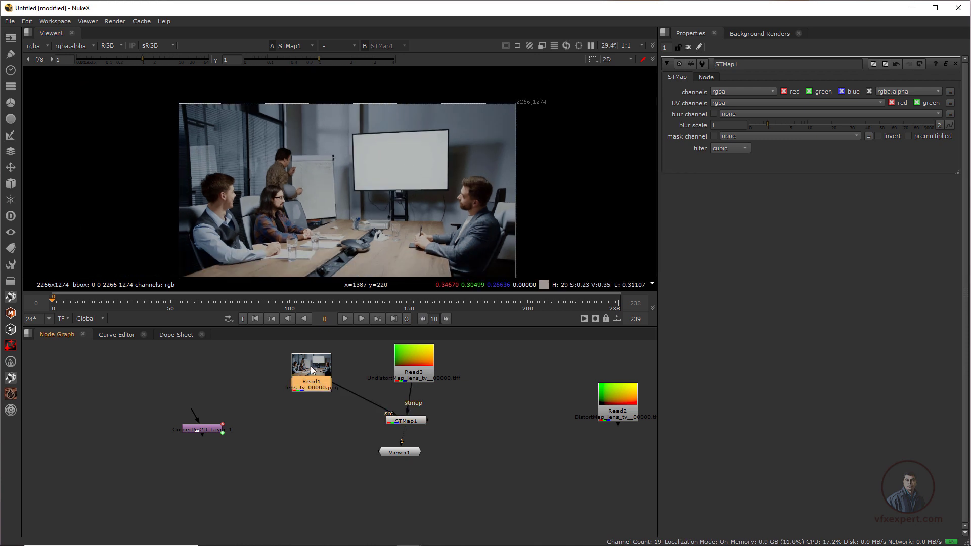
{"action": "key", "text": "1"}
{"action": "left_click", "coordinate": [404, 423]}
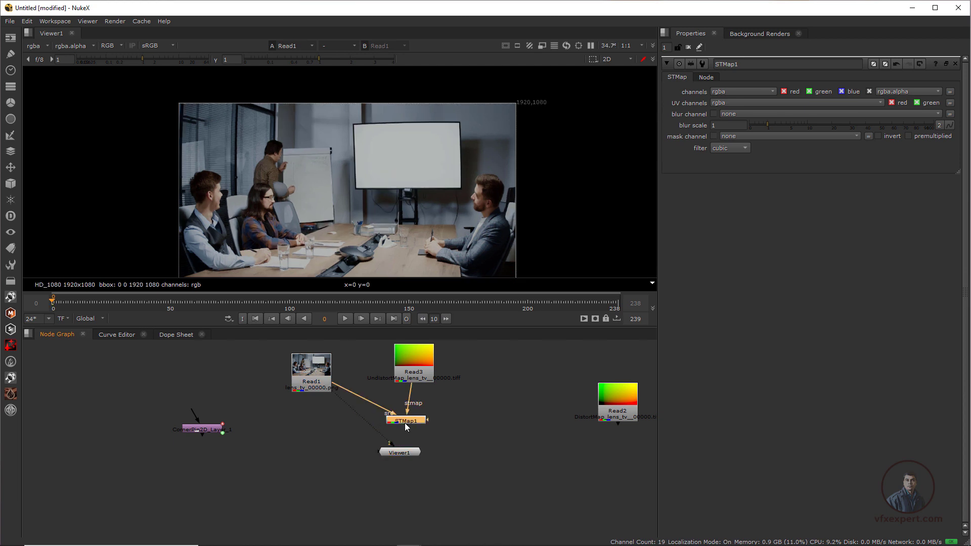
{"action": "key", "text": "1"}
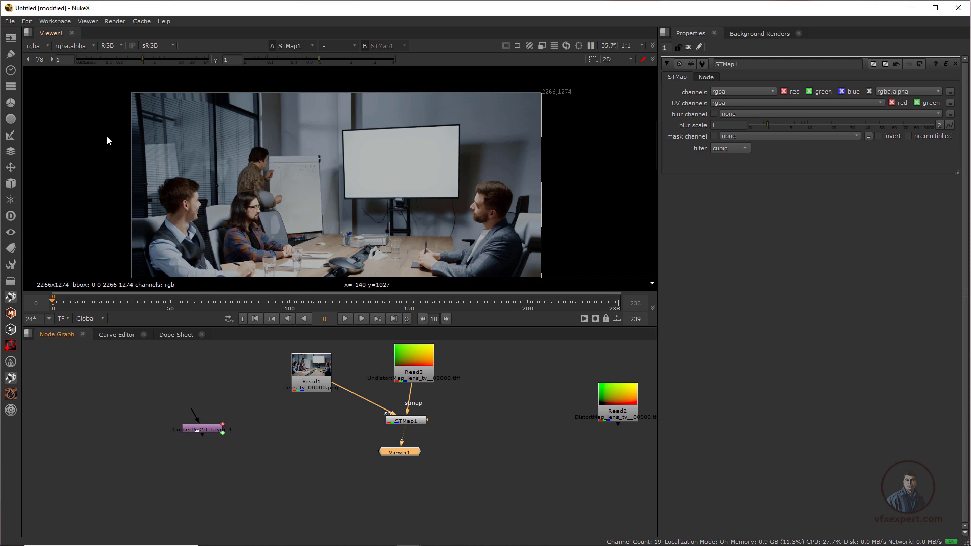
{"action": "scroll", "coordinate": [197, 83], "scroll_direction": "up", "scroll_amount": 2}
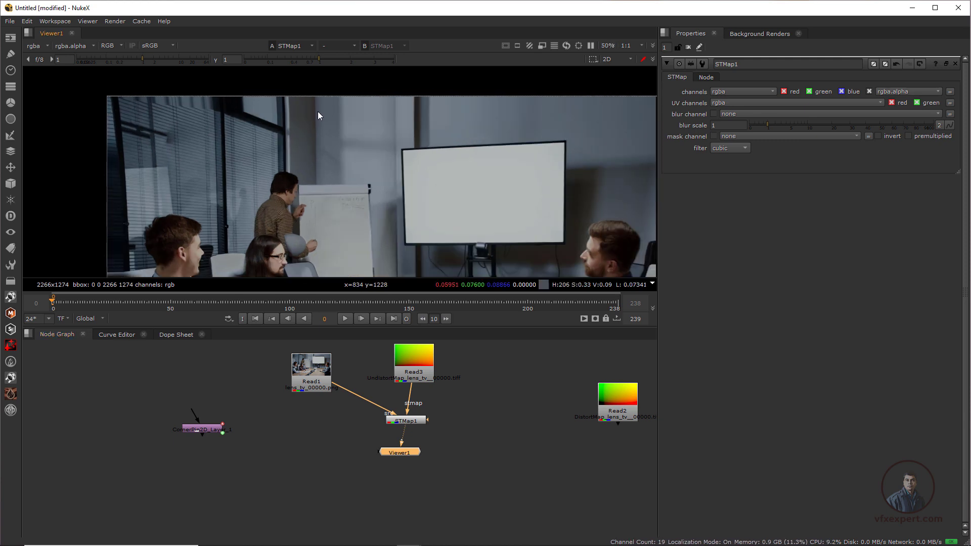
{"action": "scroll", "coordinate": [340, 172], "scroll_direction": "down", "scroll_amount": 2}
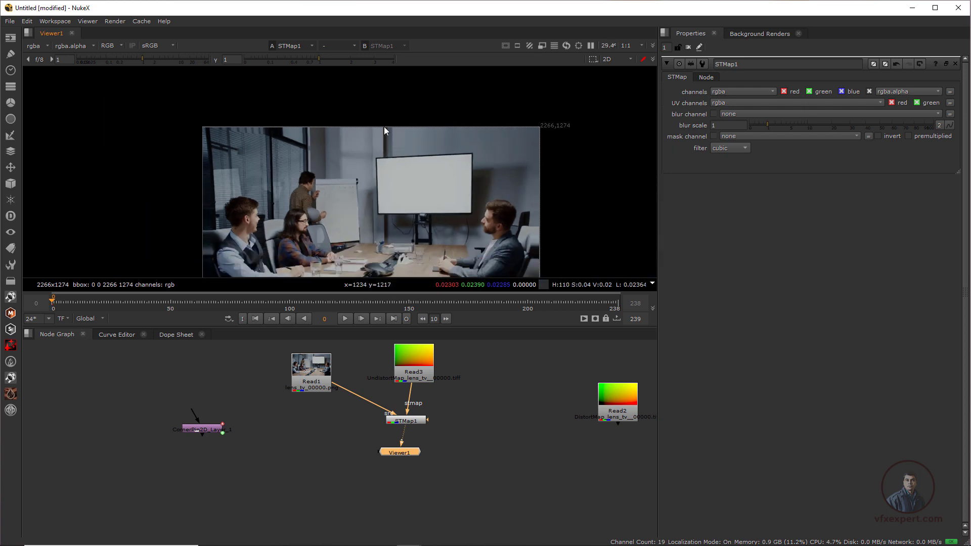
{"action": "scroll", "coordinate": [391, 147], "scroll_direction": "down", "scroll_amount": 1}
{"action": "scroll", "coordinate": [390, 256], "scroll_direction": "up", "scroll_amount": 1}
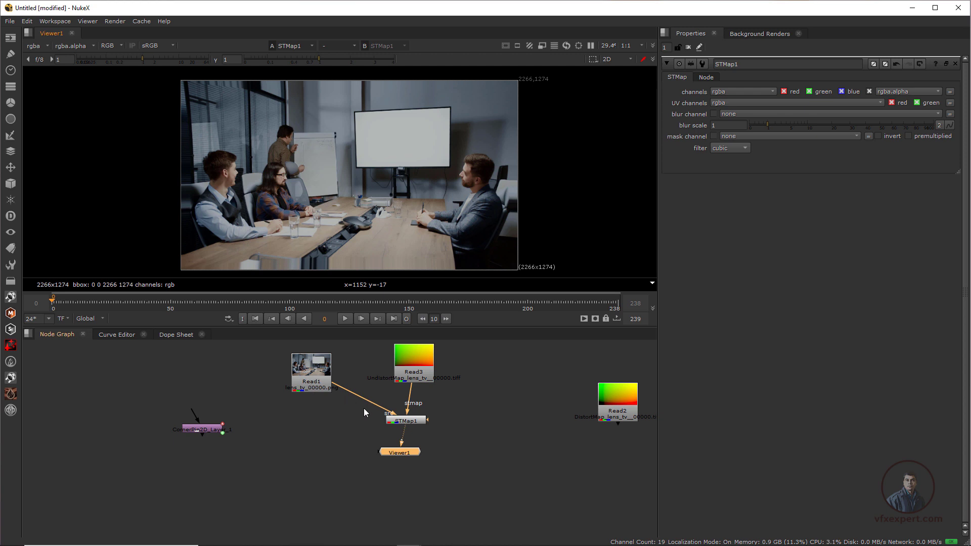
Insert a BlackOutside node between the footage and the STMap node's src input, placed below the footage
{"action": "left_click", "coordinate": [347, 414]}
{"action": "left_click_drag", "start_coordinate": [306, 378], "coordinate": [299, 369]}
{"action": "key", "text": "Tab"}
{"action": "type", "text": "bla"}
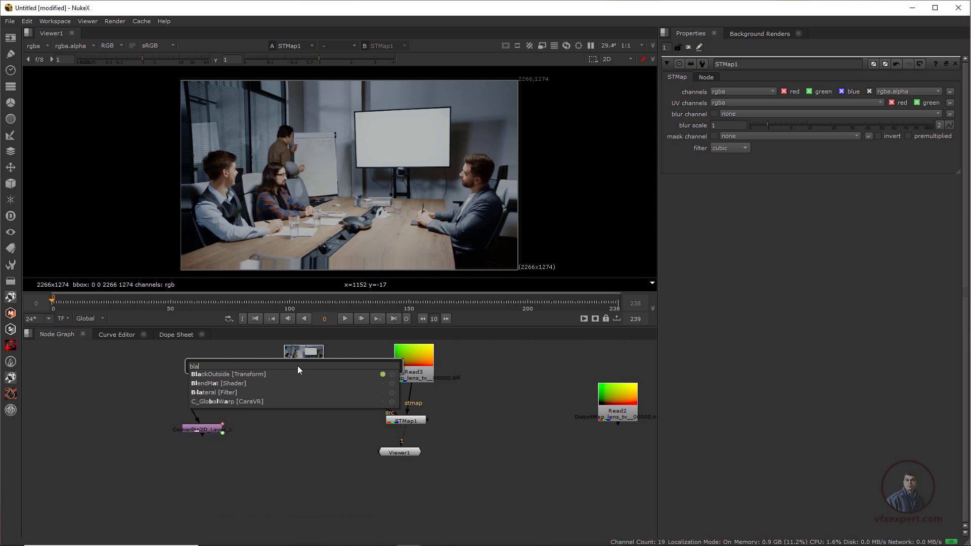
{"action": "left_click", "coordinate": [253, 374]}
{"action": "left_click_drag", "start_coordinate": [313, 409], "coordinate": [314, 412]}
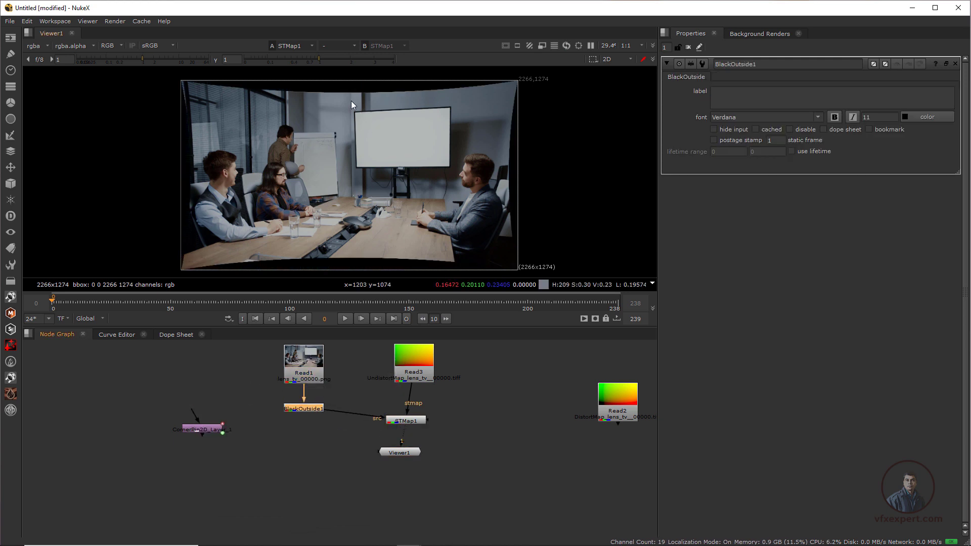
Compare the original footage and the STMap output by switching repeatedly between two Viewer inputs
{"action": "left_click", "coordinate": [306, 361]}
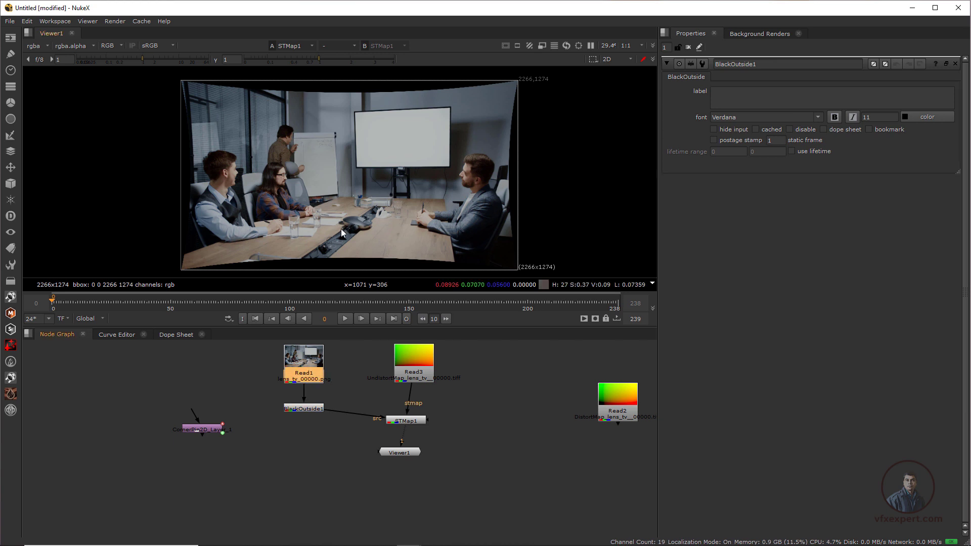
{"action": "key", "text": "1"}
{"action": "left_click", "coordinate": [411, 419]}
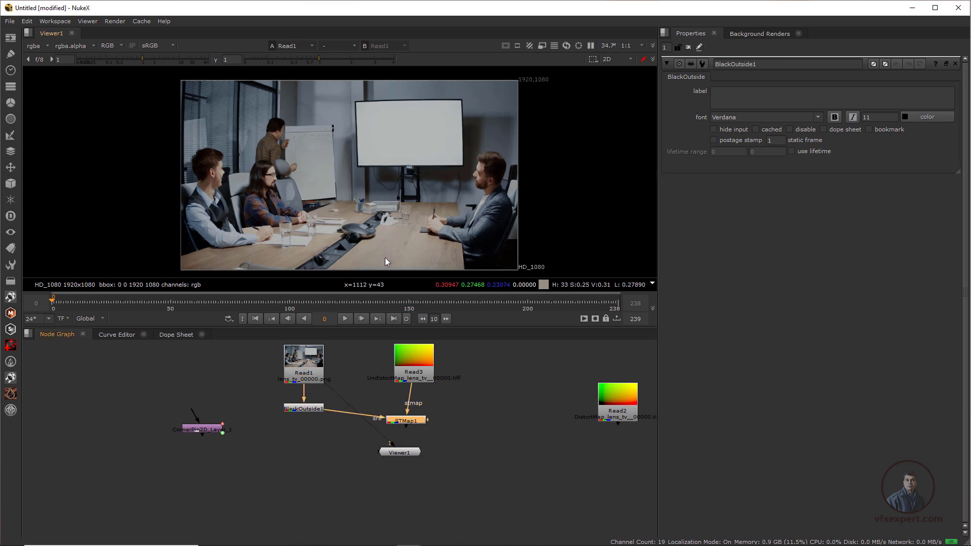
{"action": "key", "text": "2"}
{"action": "key", "text": "1"}
{"action": "key", "text": "2"}
{"action": "key", "text": "1"}
{"action": "key", "text": "2"}
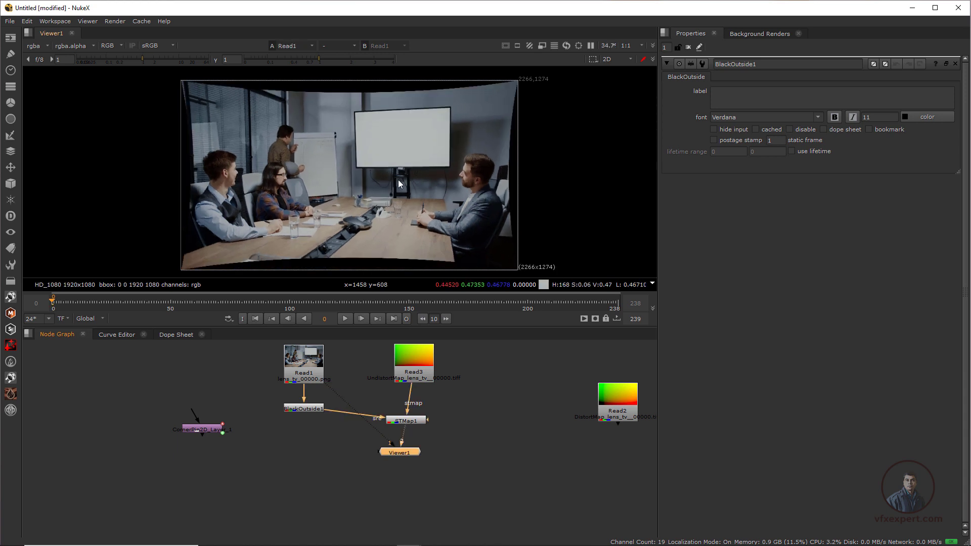
{"action": "key", "text": "1"}
{"action": "key", "text": "2"}
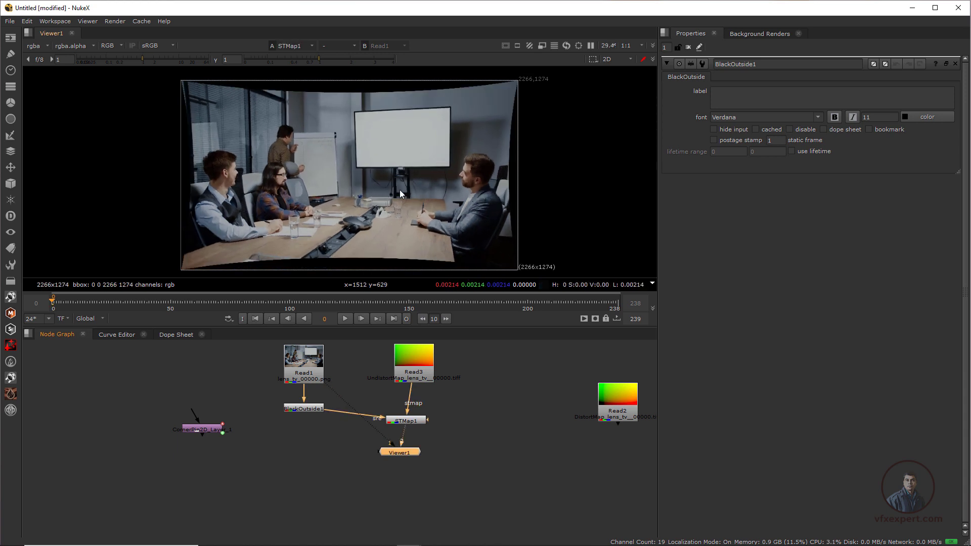
Remove the extra Viewer input, view only the STMap output and place the Viewer node straight below STMap
{"action": "left_click_drag", "start_coordinate": [392, 444], "coordinate": [406, 423]}
{"action": "left_click", "coordinate": [408, 419]}
{"action": "key", "text": "1"}
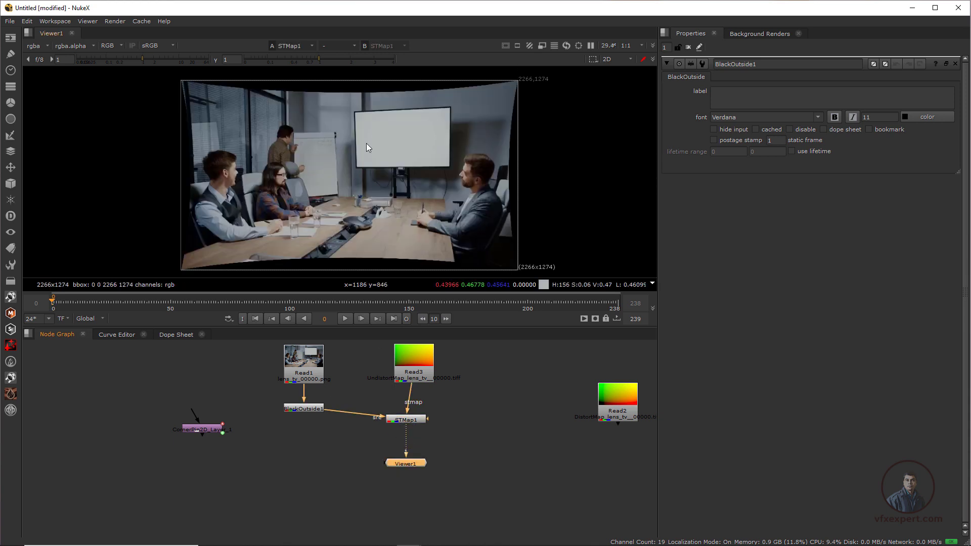
{"action": "scroll", "coordinate": [379, 157], "scroll_direction": "up", "scroll_amount": 1}
{"action": "scroll", "coordinate": [381, 160], "scroll_direction": "down", "scroll_amount": 1}
Align the BlackOutside node level with STMap and the undistort map node directly above STMap
{"action": "left_click_drag", "start_coordinate": [314, 412], "coordinate": [314, 423]}
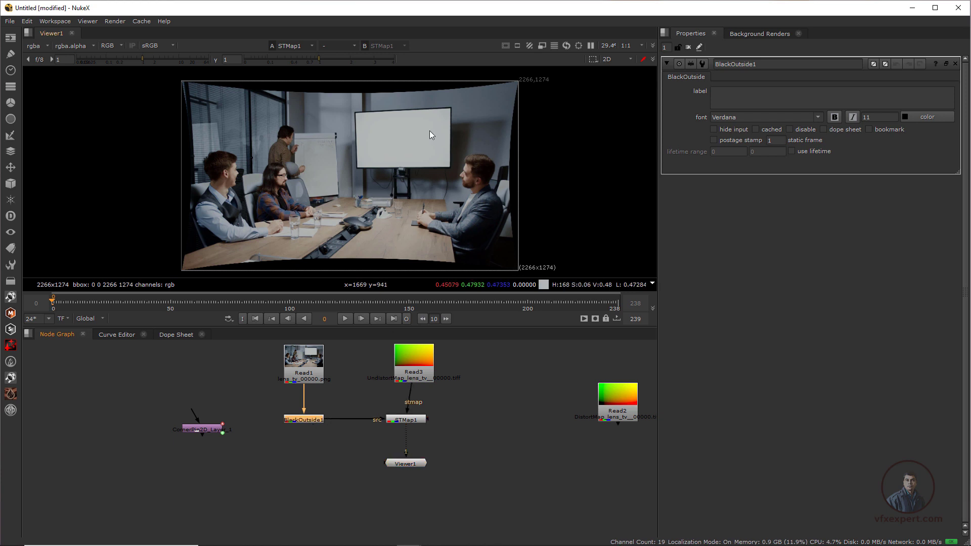
{"action": "scroll", "coordinate": [430, 134], "scroll_direction": "up", "scroll_amount": 1}
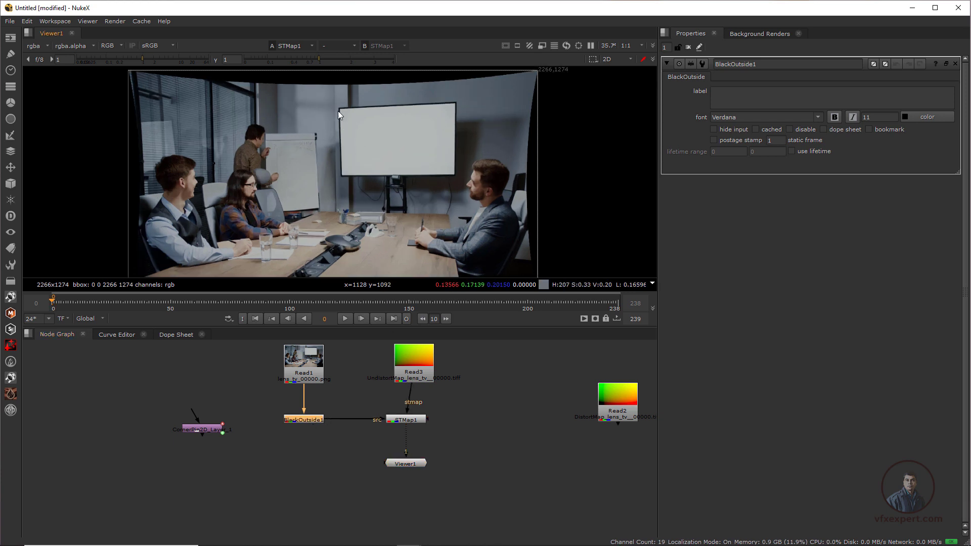
{"action": "left_click", "coordinate": [415, 472]}
{"action": "left_click_drag", "start_coordinate": [413, 464], "coordinate": [412, 466]}
{"action": "left_click_drag", "start_coordinate": [413, 365], "coordinate": [405, 362]}
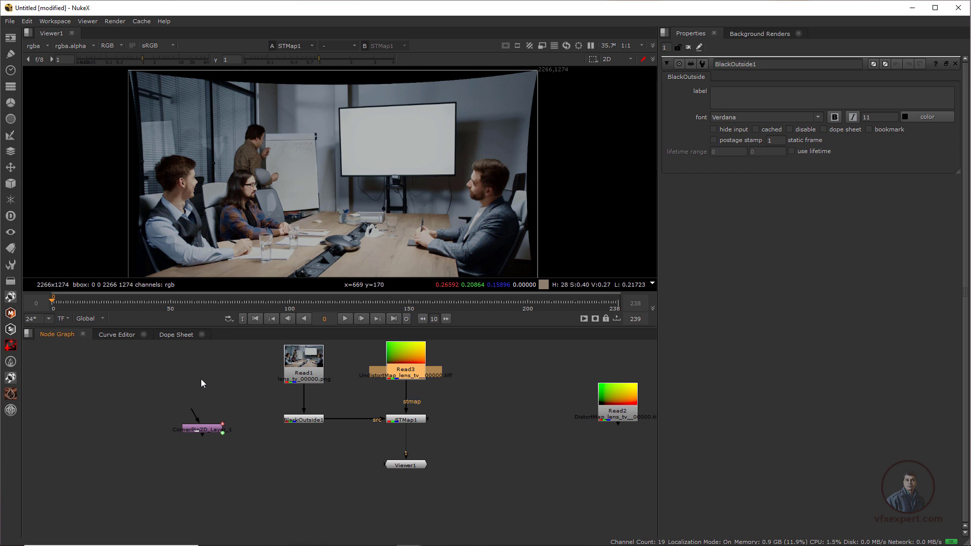
Add a CheckerBoard node below and to the left of the footage, and connect the corner pin node directly beneath it
{"action": "left_click", "coordinate": [11, 38]}
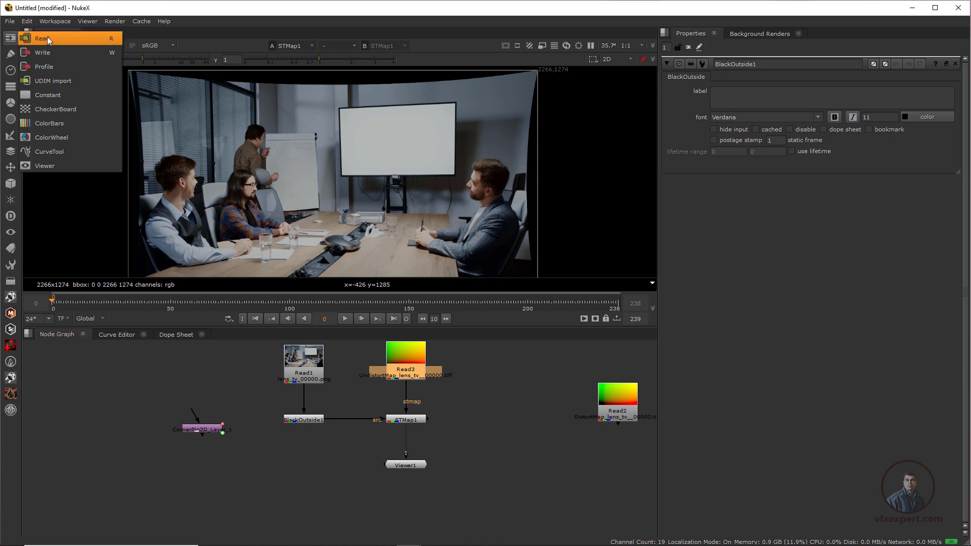
{"action": "left_click", "coordinate": [51, 108]}
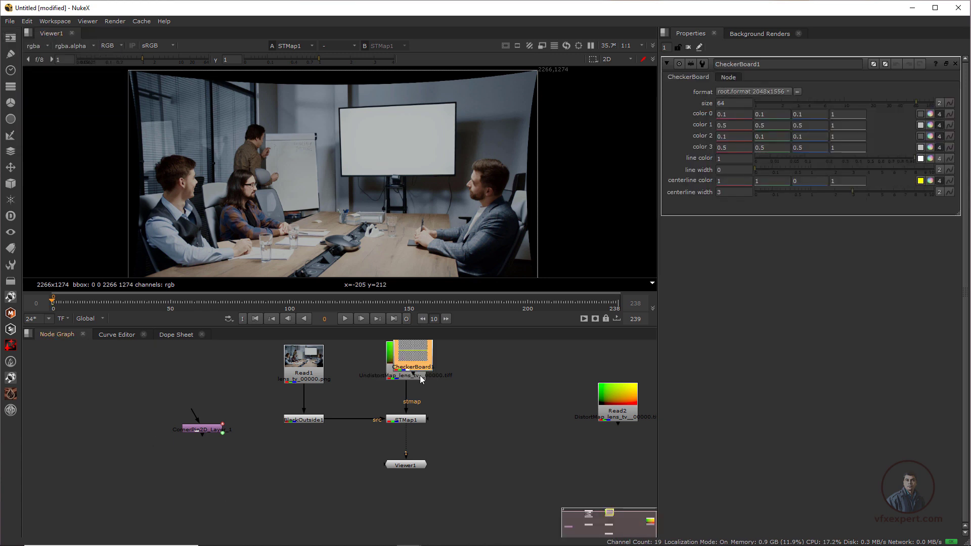
{"action": "left_click_drag", "start_coordinate": [420, 376], "coordinate": [258, 484]}
{"action": "left_click_drag", "start_coordinate": [210, 429], "coordinate": [234, 438]}
{"action": "left_click", "coordinate": [228, 493]}
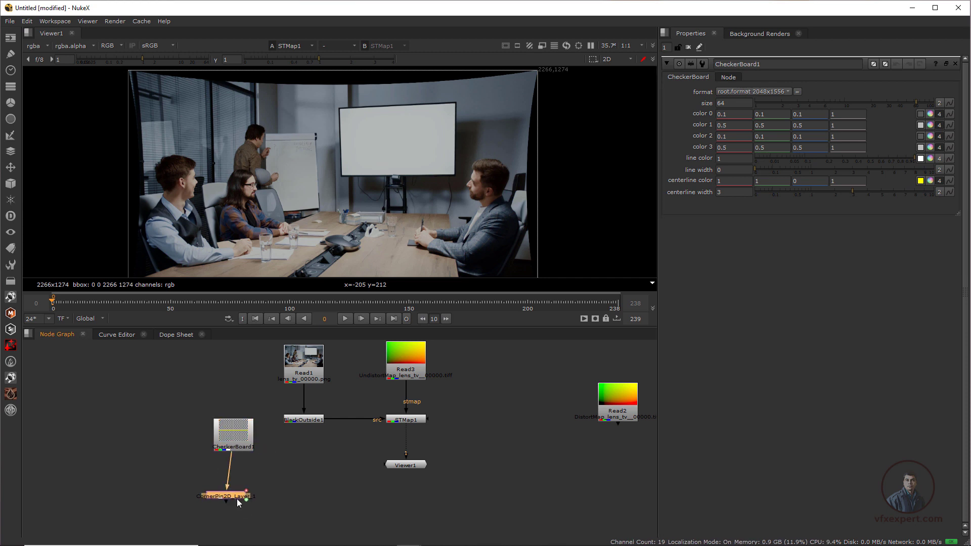
{"action": "left_click_drag", "start_coordinate": [237, 500], "coordinate": [244, 493]}
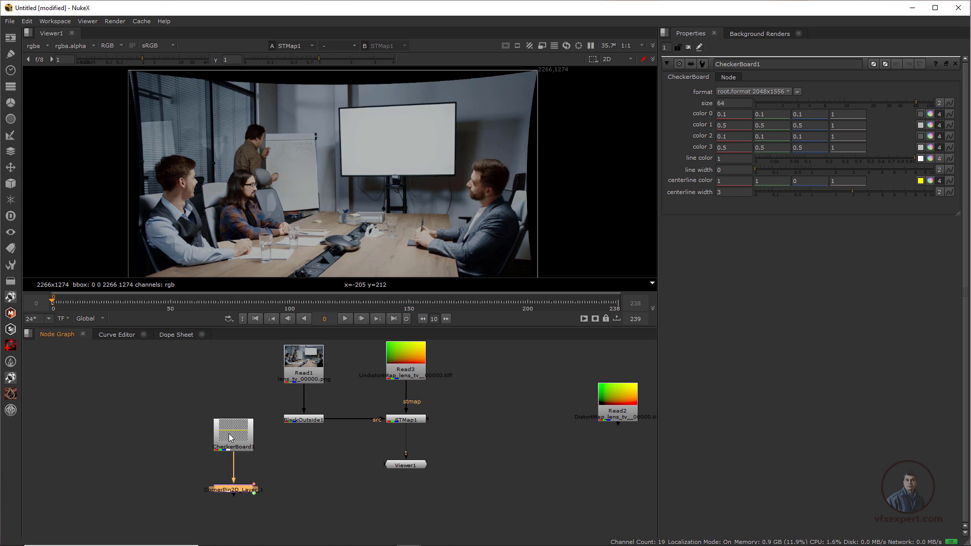
{"action": "left_click_drag", "start_coordinate": [230, 438], "coordinate": [230, 441]}
Add a Merge node with the corner pin as A and the STMap output as B, and view its result
{"action": "left_click", "coordinate": [411, 466]}
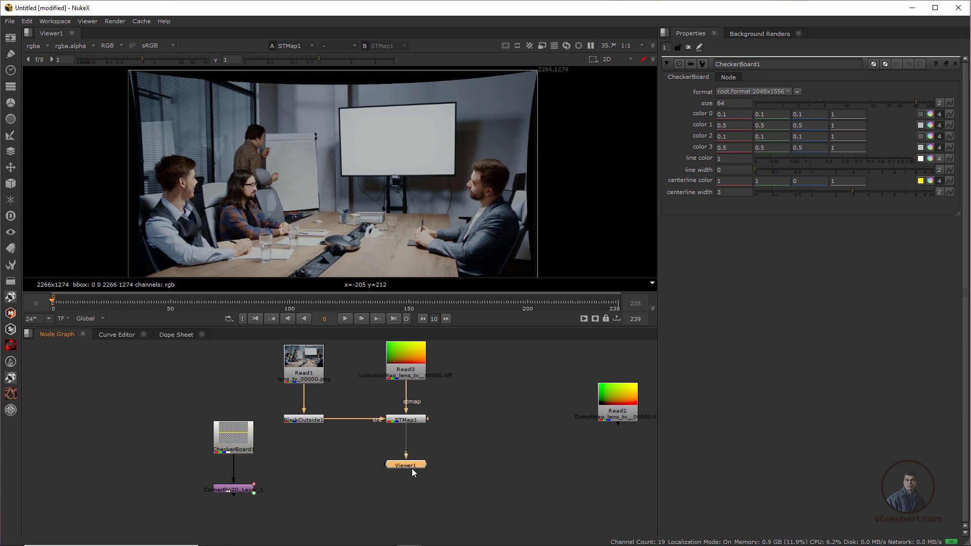
{"action": "left_click", "coordinate": [363, 489]}
{"action": "key", "text": "m"}
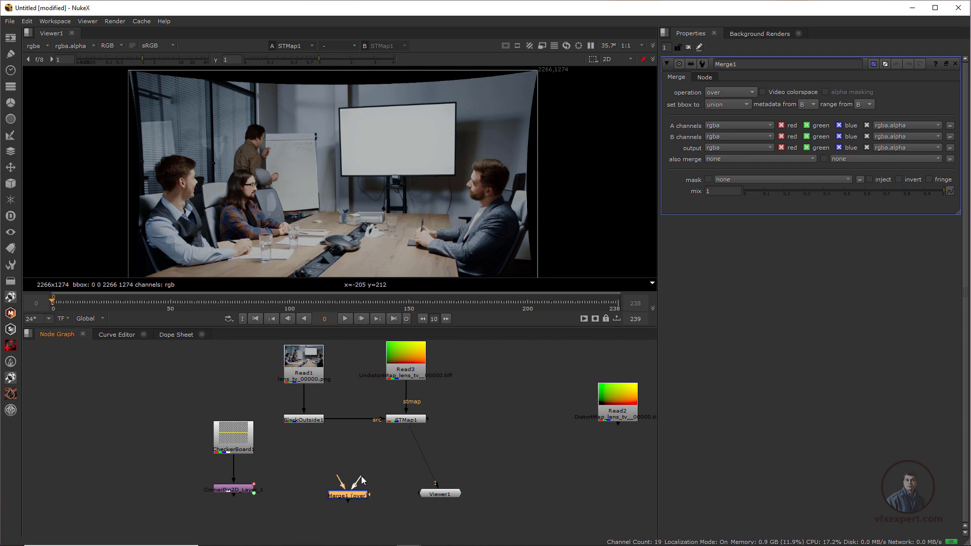
{"action": "left_click_drag", "start_coordinate": [400, 428], "coordinate": [401, 425]}
{"action": "left_click_drag", "start_coordinate": [341, 481], "coordinate": [241, 490]}
{"action": "left_click_drag", "start_coordinate": [356, 497], "coordinate": [370, 496]}
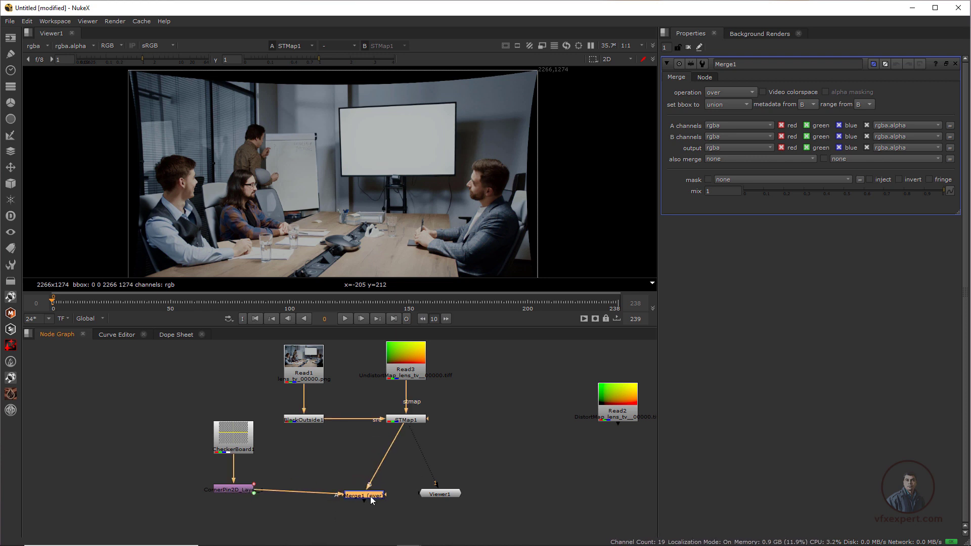
{"action": "key", "text": "1"}
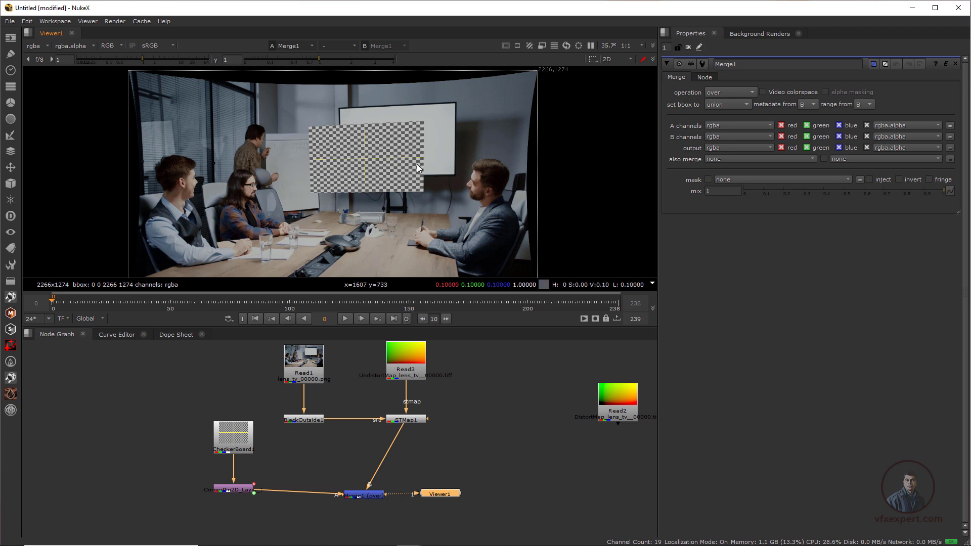
Examine how the checkerboard lines up with the TV screen in the merged result
{"action": "scroll", "coordinate": [402, 145], "scroll_direction": "up", "scroll_amount": 1}
{"action": "left_click_drag", "start_coordinate": [328, 103], "coordinate": [465, 186], "text": "ctrl+shift"}
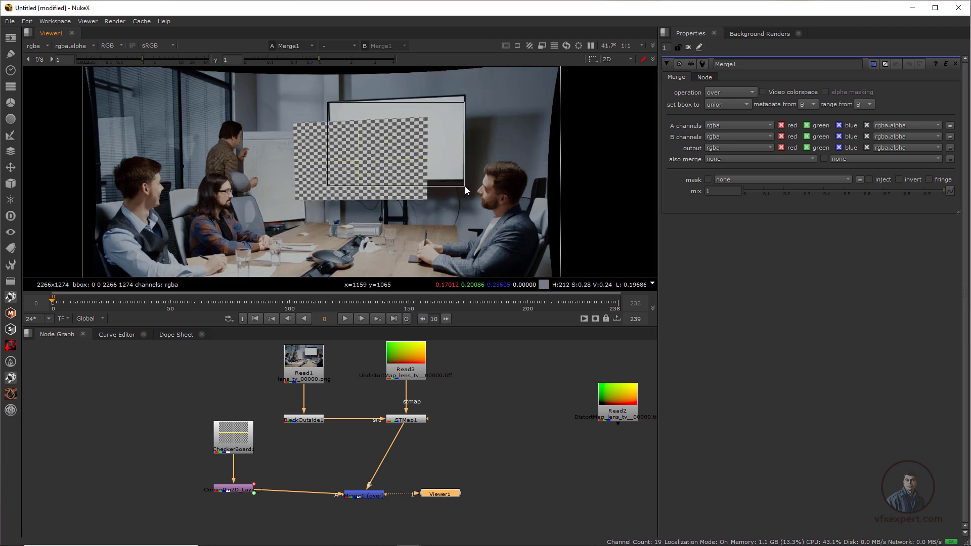
{"action": "left_click", "coordinate": [412, 421]}
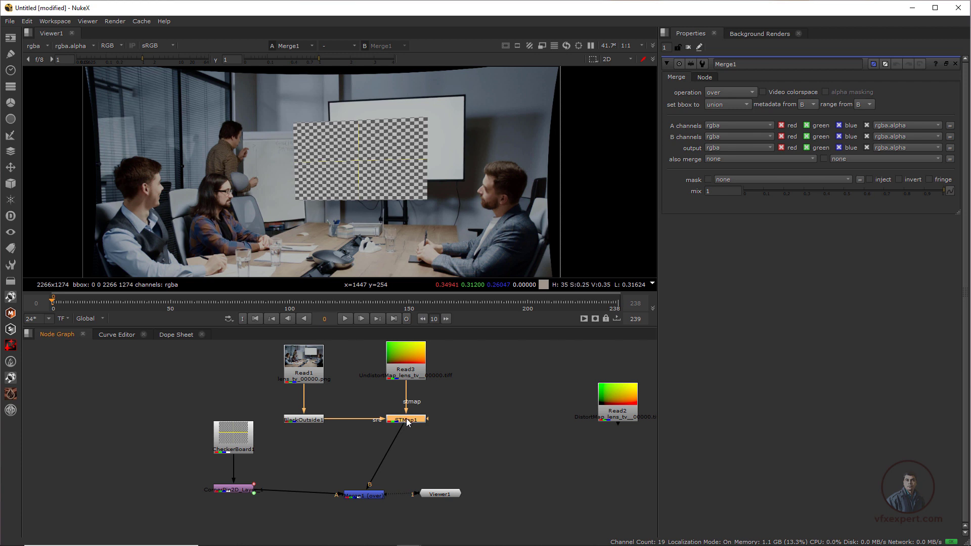
{"action": "scroll", "coordinate": [420, 380], "scroll_direction": "down", "scroll_amount": 1}
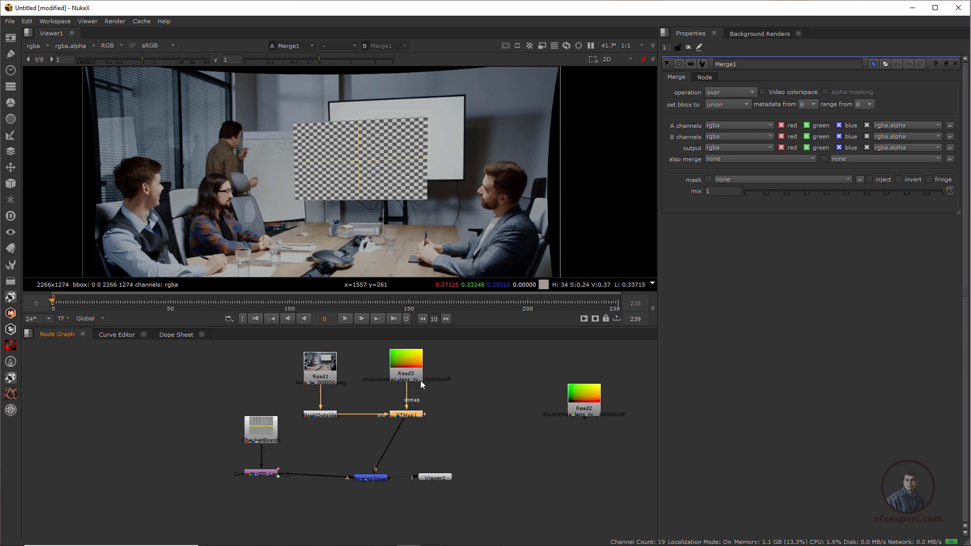
View the footage, undistort map, STMap and Merge outputs in turn to compare their frame sizes
{"action": "left_click", "coordinate": [320, 365]}
{"action": "key", "text": "1"}
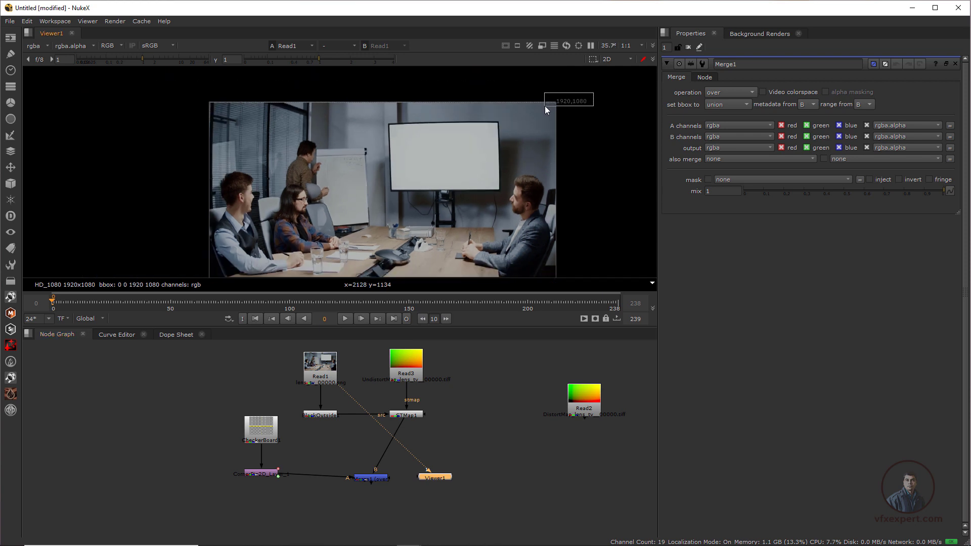
{"action": "left_click", "coordinate": [420, 376]}
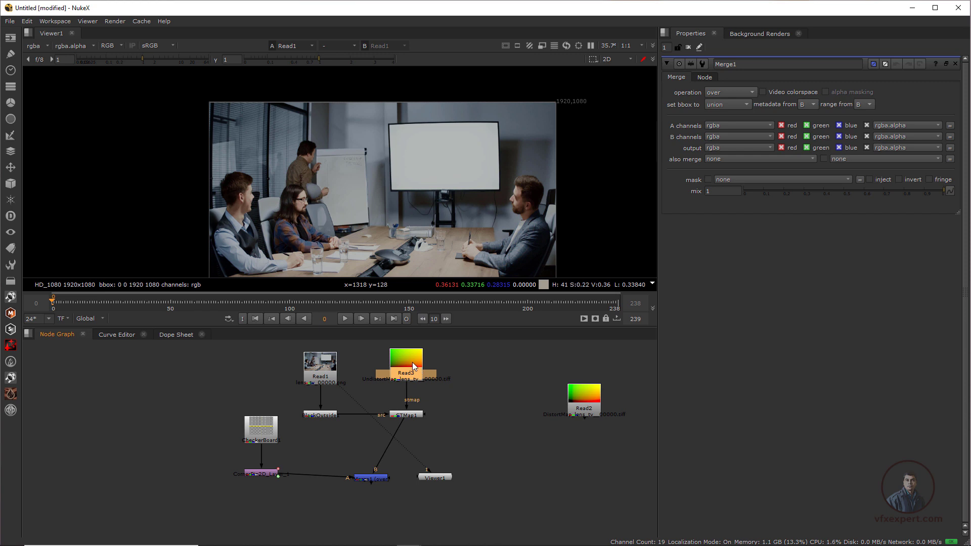
{"action": "key", "text": "1"}
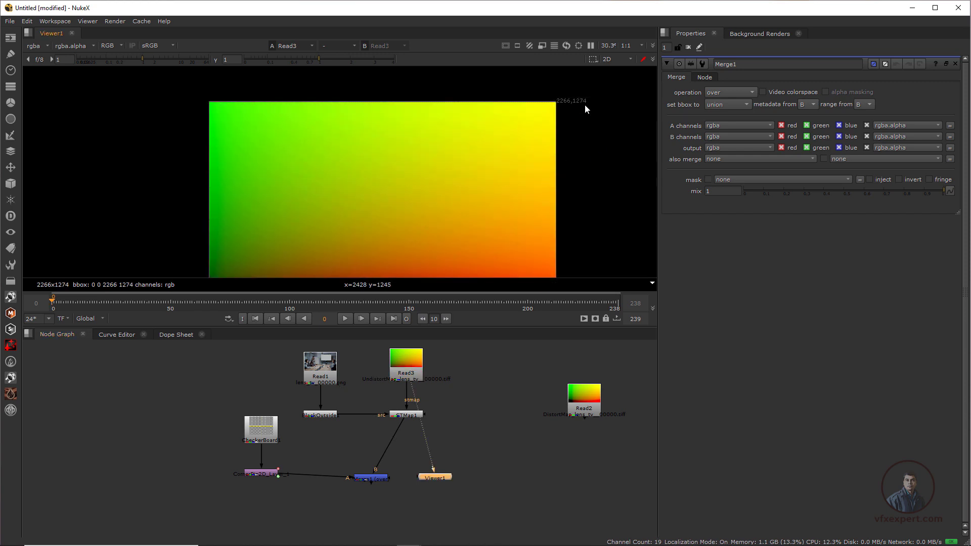
{"action": "left_click", "coordinate": [400, 415]}
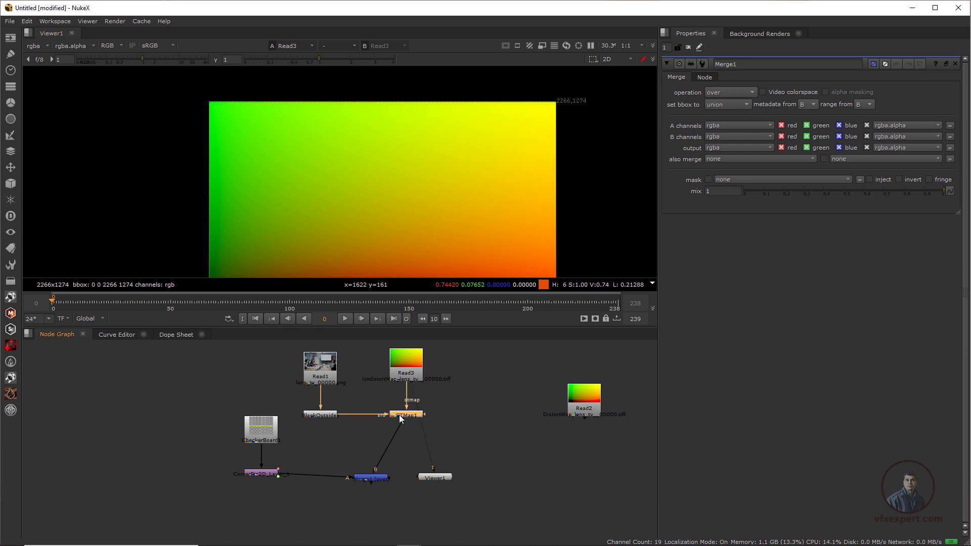
{"action": "key", "text": "1"}
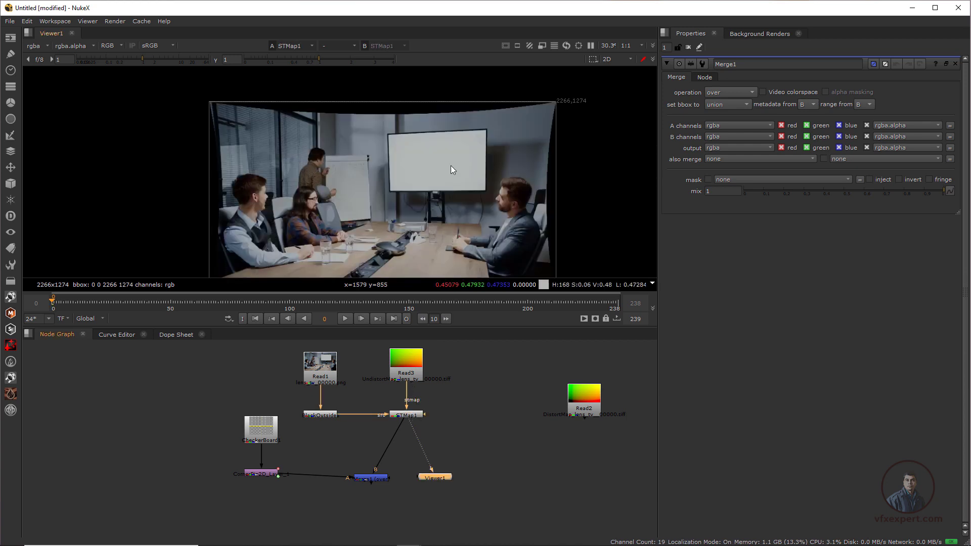
{"action": "left_click_drag", "start_coordinate": [586, 104], "coordinate": [552, 109]}
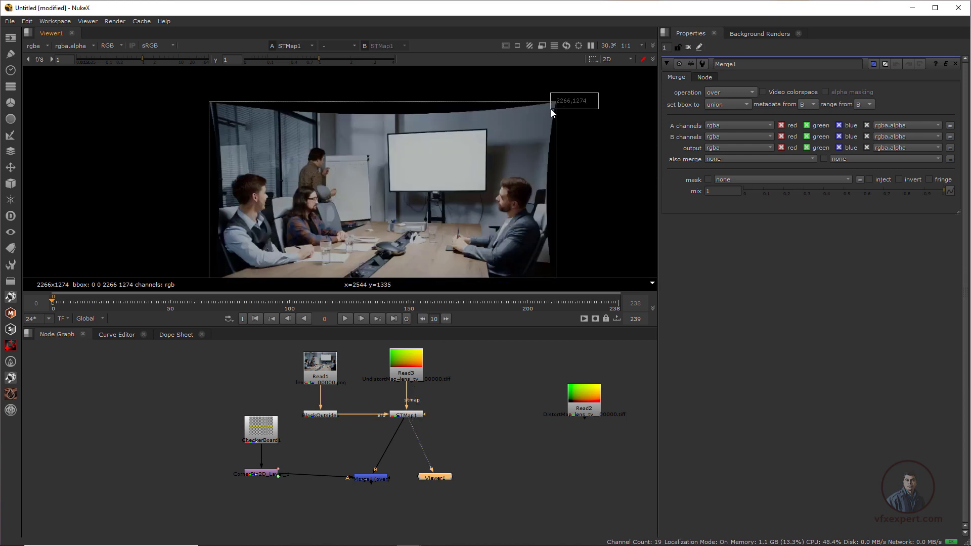
{"action": "left_click", "coordinate": [375, 478]}
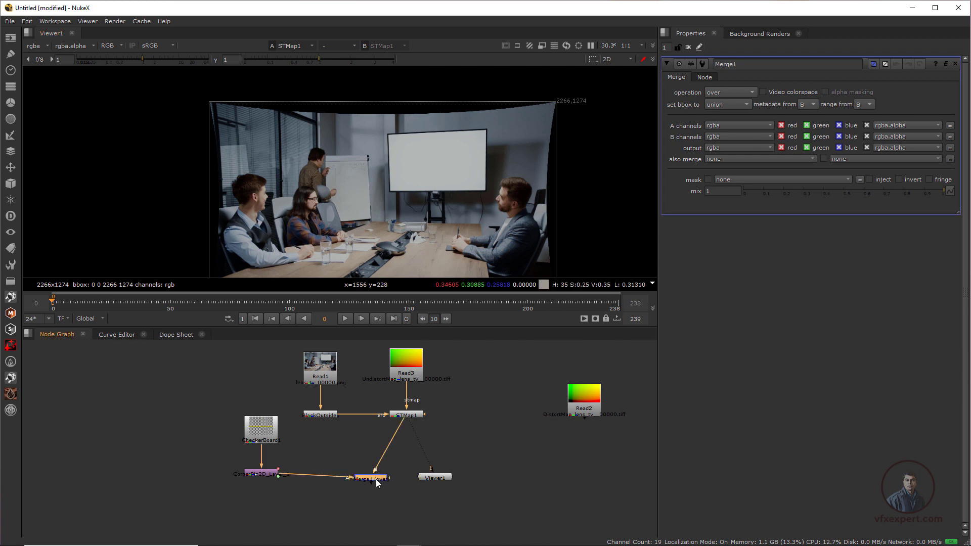
{"action": "key", "text": "1"}
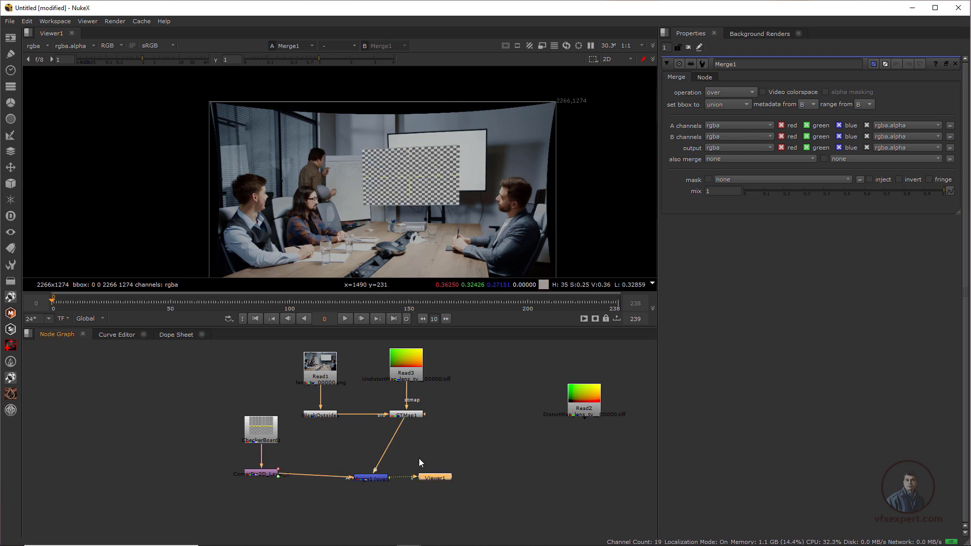
{"action": "left_click_drag", "start_coordinate": [431, 479], "coordinate": [447, 485]}
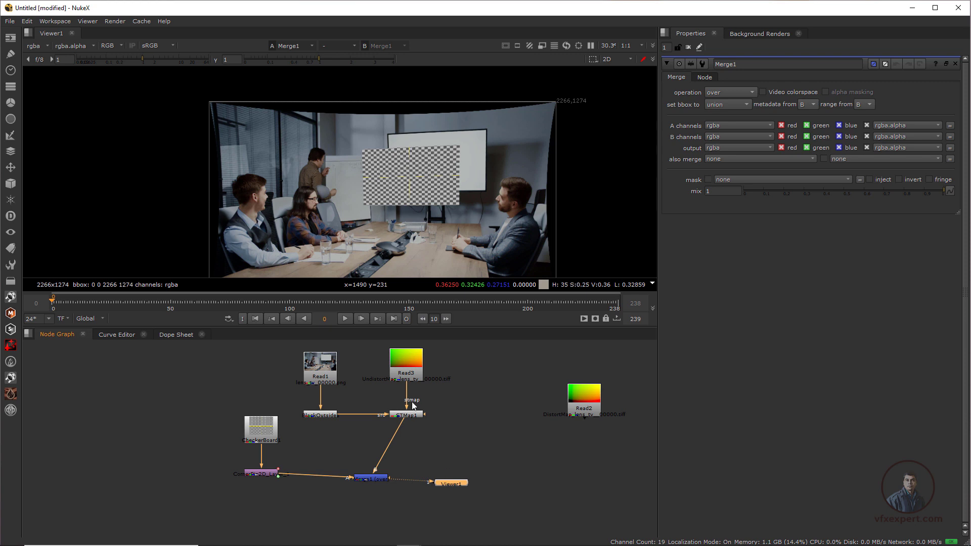
Insert a Reformat node between the STMap node and the Merge's B input
{"action": "left_click", "coordinate": [405, 415]}
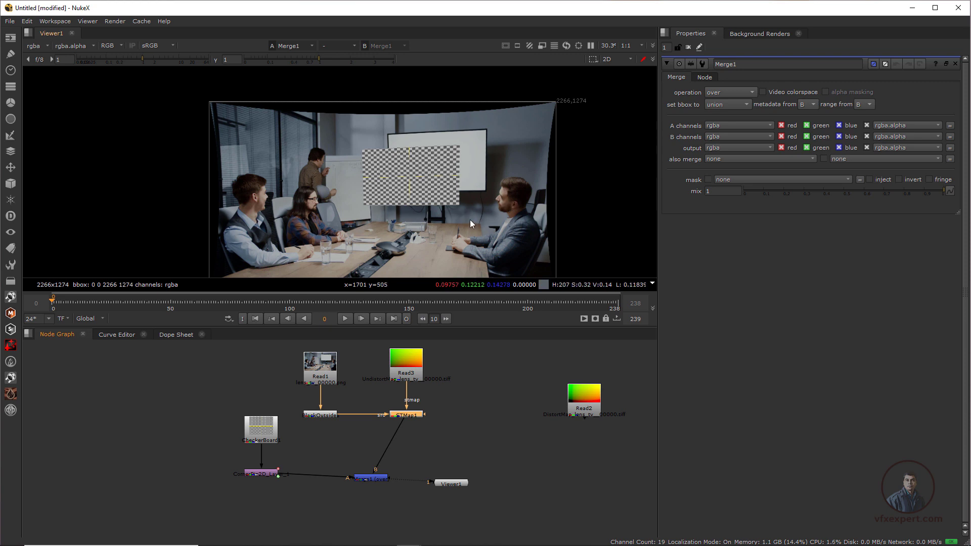
{"action": "left_click", "coordinate": [433, 445]}
{"action": "left_click", "coordinate": [409, 415]}
{"action": "key", "text": "Tab"}
{"action": "type", "text": "refo"}
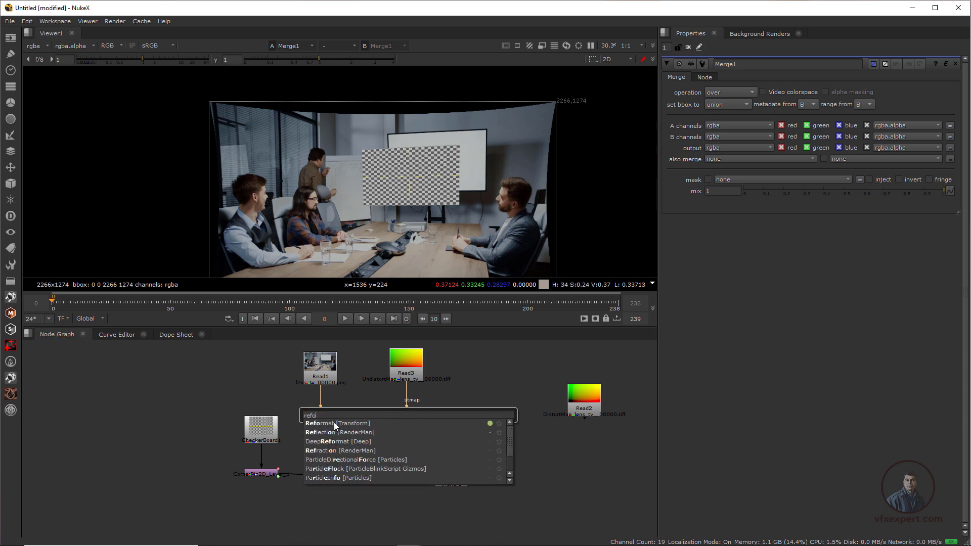
{"action": "left_click", "coordinate": [334, 423]}
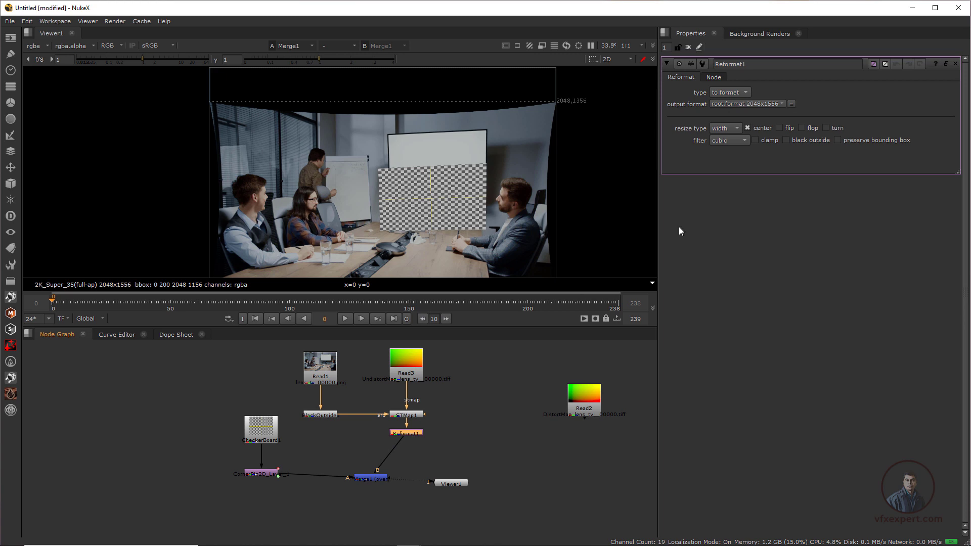
Set the Reformat output format to HD_1080 1920x1080 with resize type none, and enable preserve bounding box
{"action": "left_click", "coordinate": [746, 105]}
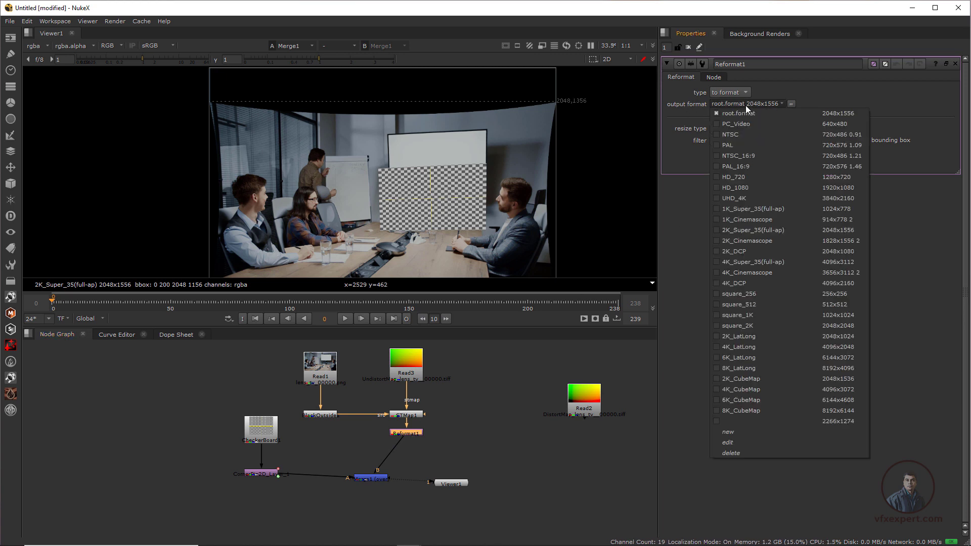
{"action": "left_click", "coordinate": [843, 187]}
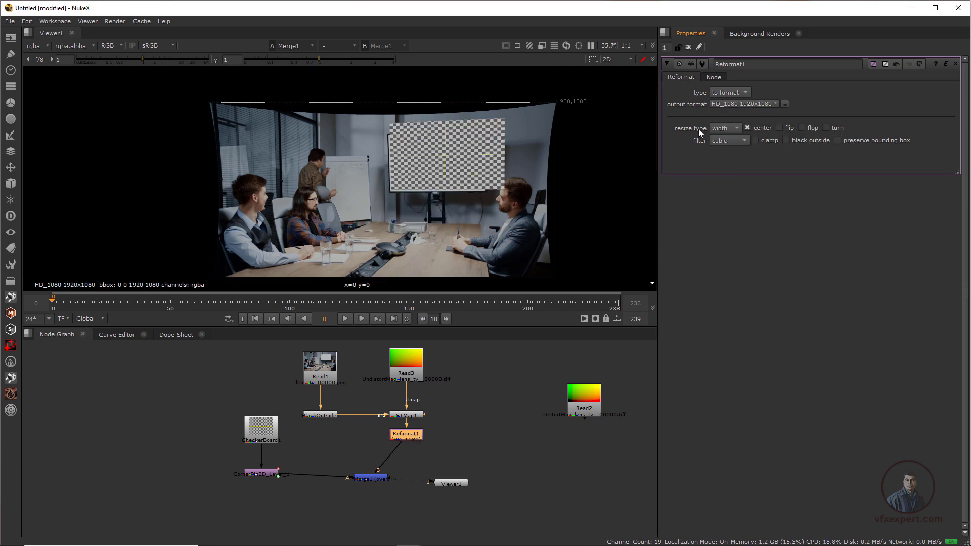
{"action": "left_click", "coordinate": [727, 129]}
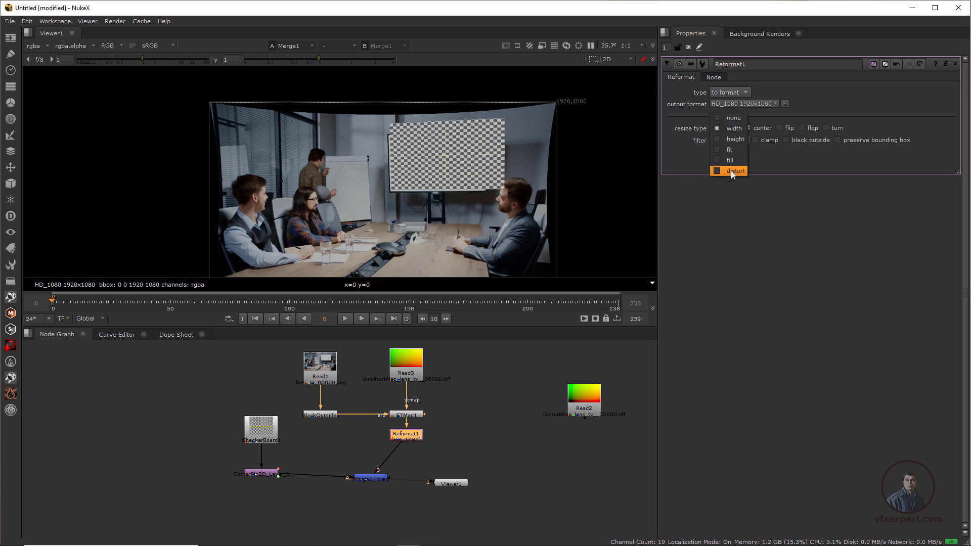
{"action": "left_click", "coordinate": [733, 117]}
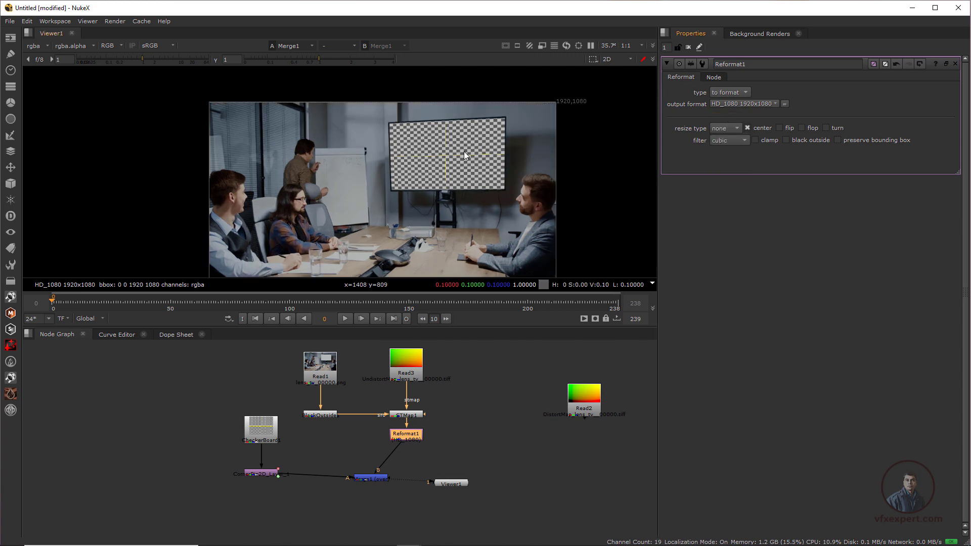
{"action": "left_click", "coordinate": [838, 141]}
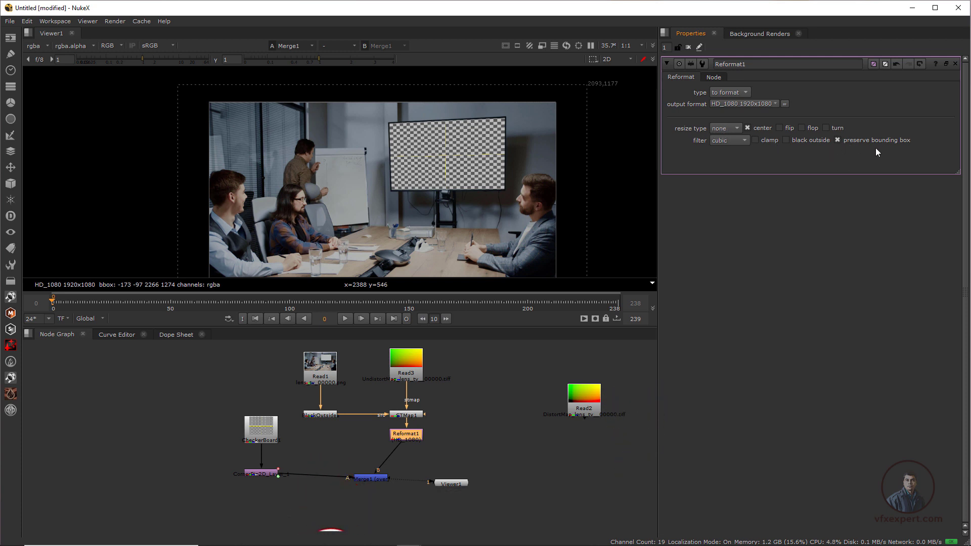
Move the Viewer node below Merge and align the Merge node level with the corner pin node
{"action": "left_click", "coordinate": [460, 486]}
{"action": "left_click_drag", "start_coordinate": [460, 485], "coordinate": [379, 513]}
{"action": "left_click_drag", "start_coordinate": [381, 479], "coordinate": [404, 475]}
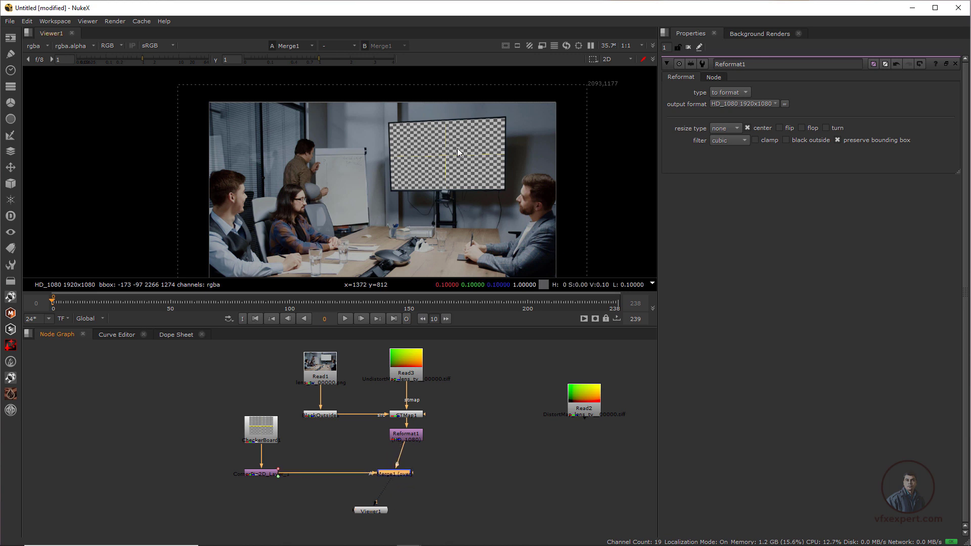
Check the checkerboard's fit on the TV at several frames, including frames 103 and 40
{"action": "scroll", "coordinate": [442, 135], "scroll_direction": "up", "scroll_amount": 2}
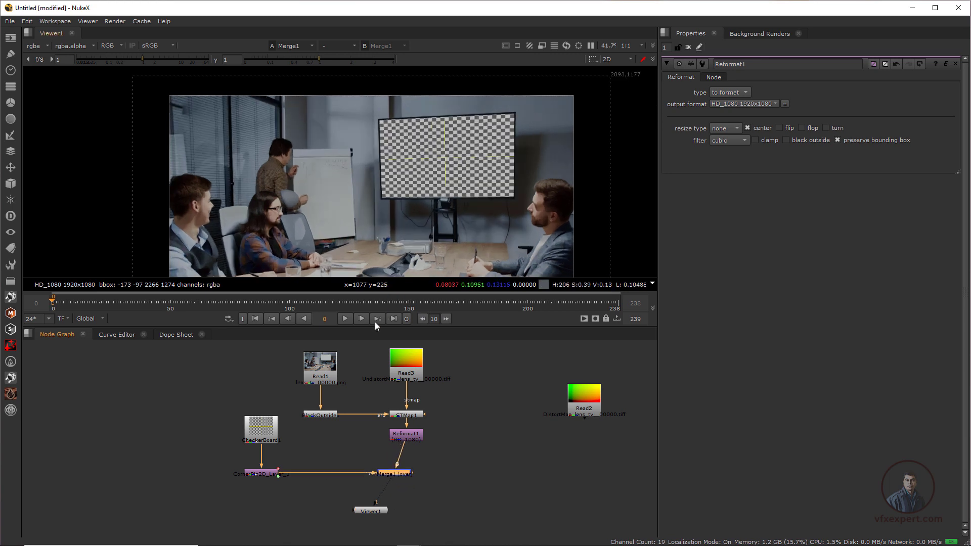
{"action": "left_click", "coordinate": [296, 299]}
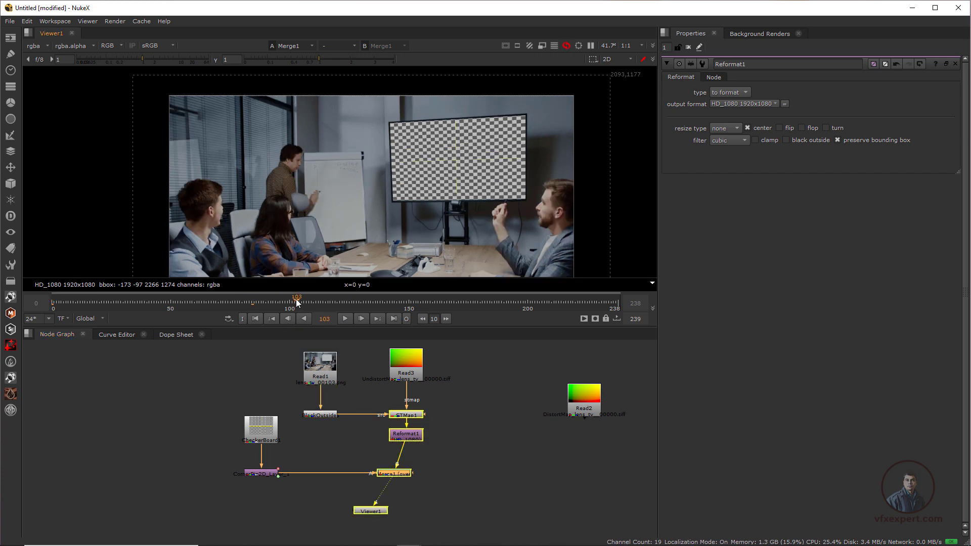
{"action": "left_click_drag", "start_coordinate": [308, 302], "coordinate": [147, 302]}
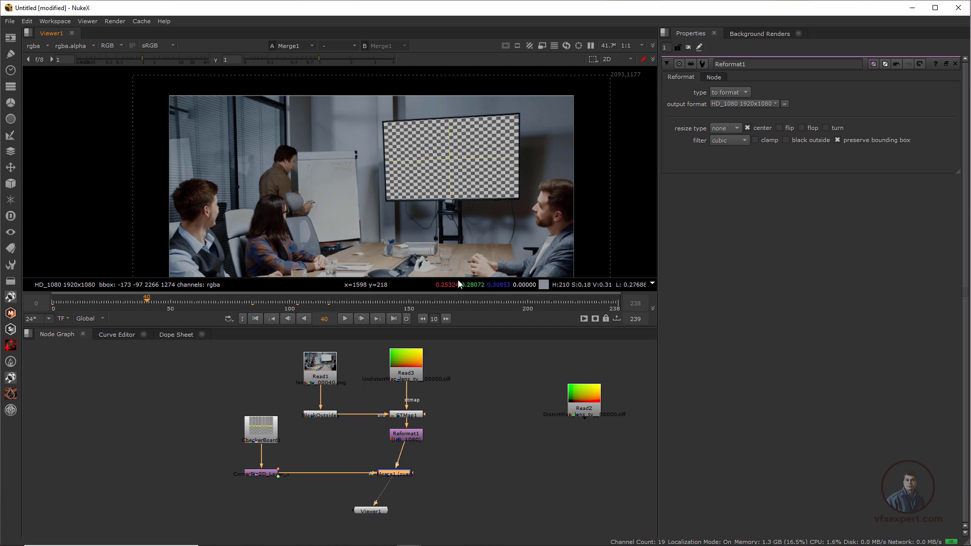
Connect the original footage as the second Viewer input and compare it repeatedly with the undistorted merge
{"action": "left_click", "coordinate": [321, 372]}
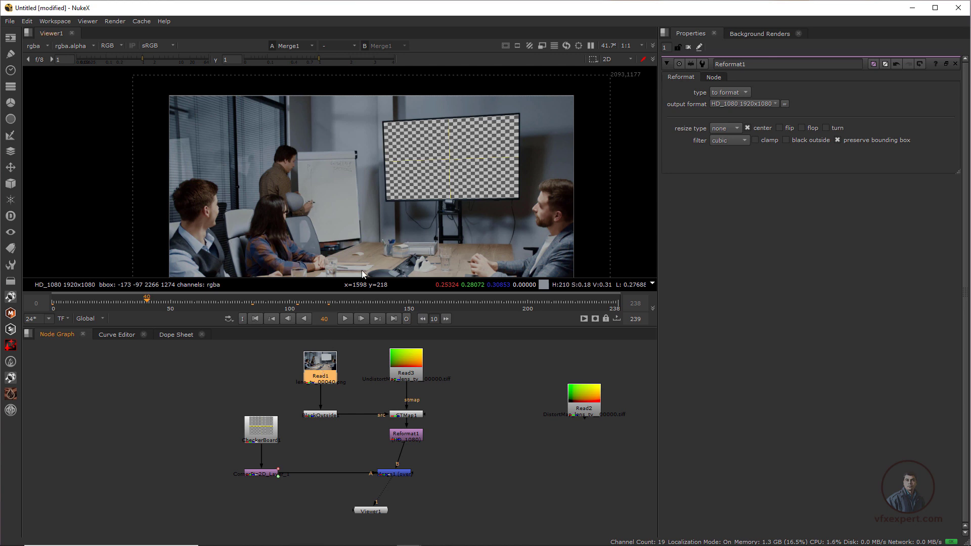
{"action": "key", "text": "2"}
{"action": "key", "text": "1"}
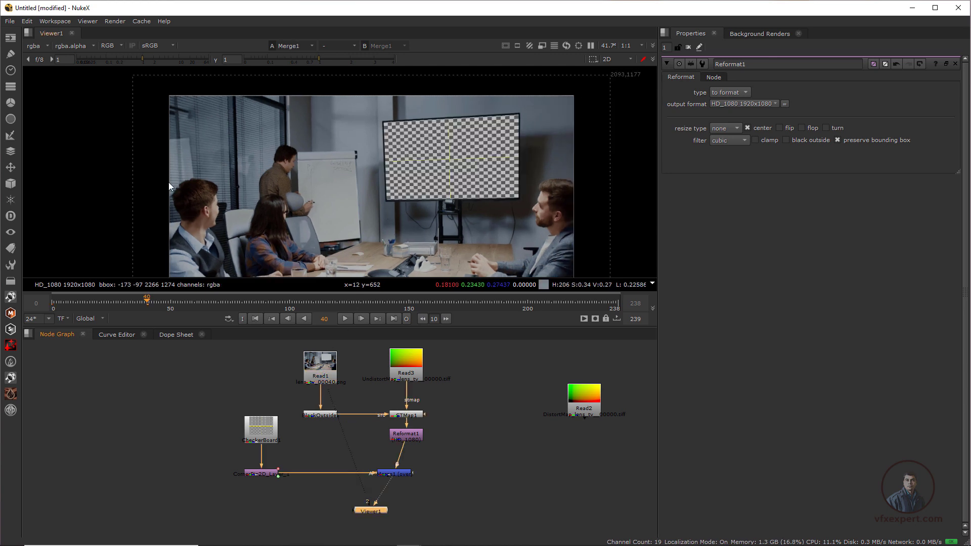
{"action": "key", "text": "2"}
{"action": "key", "text": "1"}
{"action": "key", "text": "2"}
{"action": "key", "text": "1"}
{"action": "key", "text": "2"}
{"action": "key", "text": "1"}
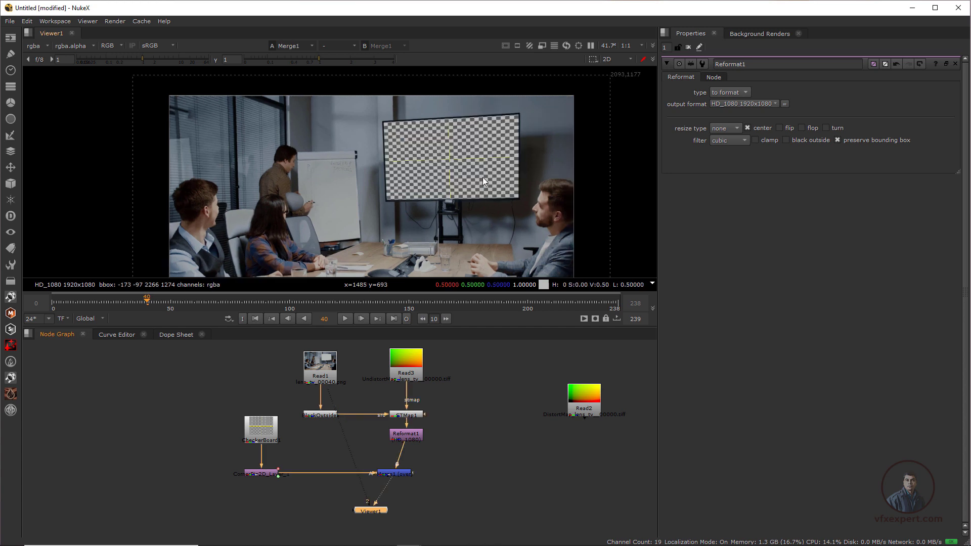
Place the Viewer node straight below the Merge node
{"action": "left_click_drag", "start_coordinate": [370, 511], "coordinate": [394, 520]}
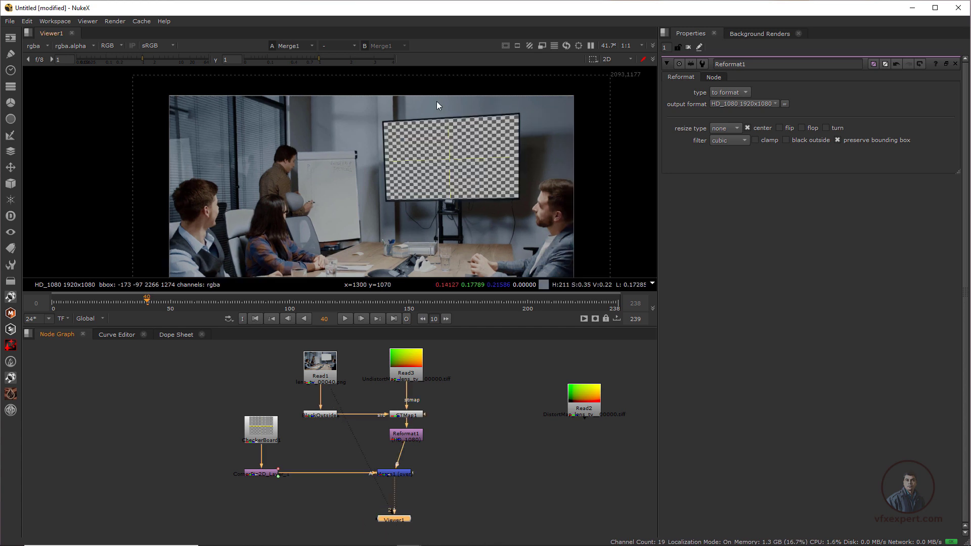
{"action": "scroll", "coordinate": [433, 178], "scroll_direction": "down", "scroll_amount": 2}
{"action": "scroll", "coordinate": [475, 233], "scroll_direction": "up", "scroll_amount": 1}
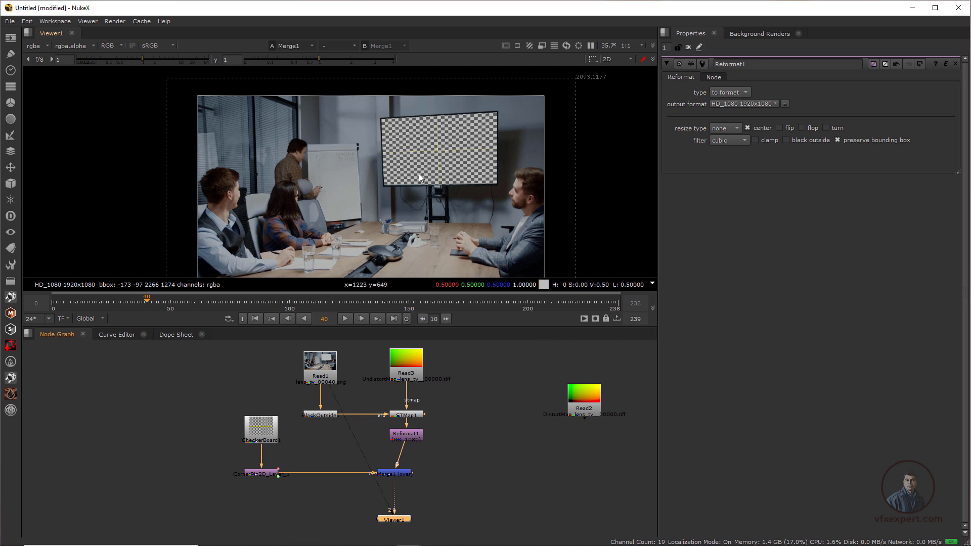
{"action": "left_click", "coordinate": [414, 449]}
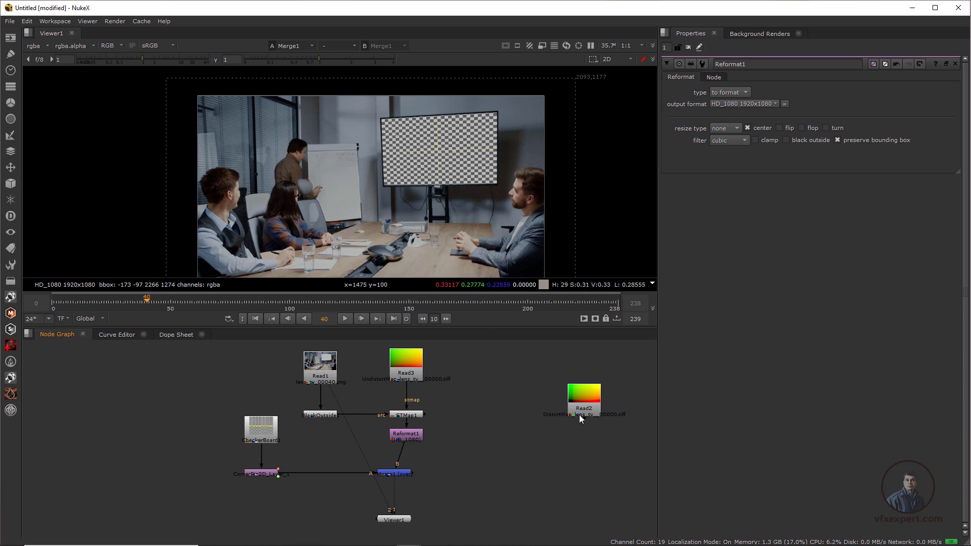
Bring the distort map node closer to the Merge branch, remove the extra Viewer input and lower the Viewer node to make room
{"action": "left_click_drag", "start_coordinate": [579, 415], "coordinate": [525, 480]}
{"action": "left_click", "coordinate": [431, 472]}
{"action": "middle_click_drag", "start_coordinate": [468, 488], "coordinate": [466, 442]}
{"action": "left_click_drag", "start_coordinate": [396, 476], "coordinate": [399, 490]}
{"action": "left_click", "coordinate": [432, 449]}
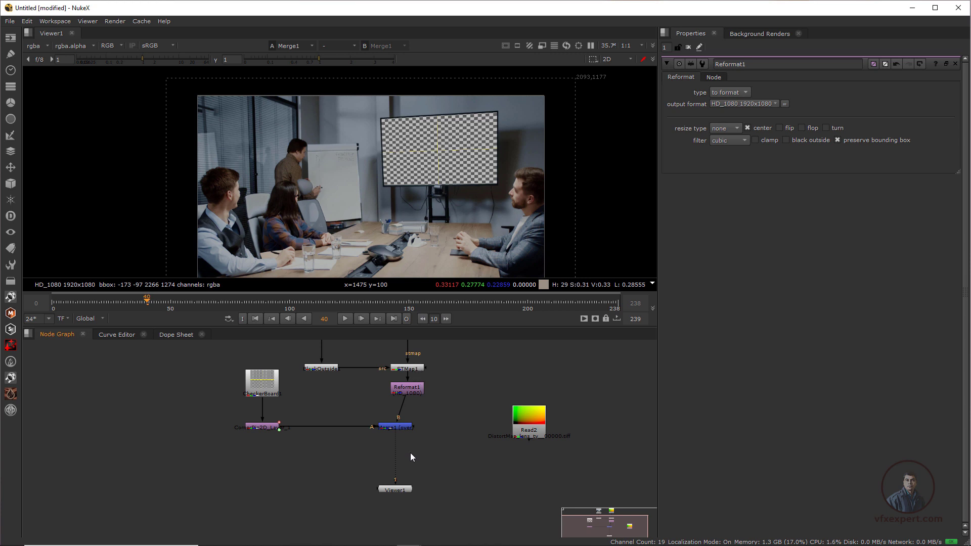
Insert an STMap node between Merge and the Viewer, with the distort map placed beside it and connected to its stmap input
{"action": "key", "text": "Tab"}
{"action": "type", "text": "st"}
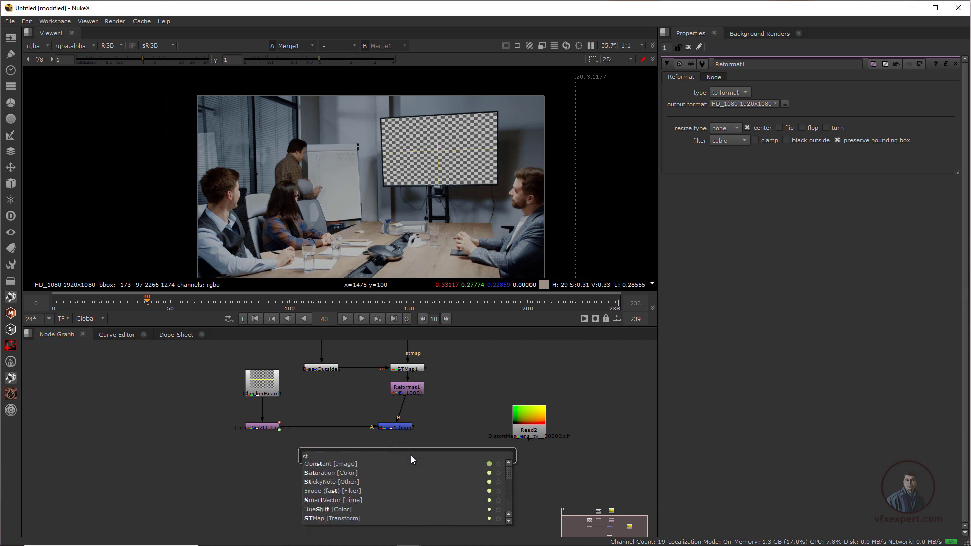
{"action": "type", "text": "map"}
{"action": "key", "text": "Return"}
{"action": "left_click_drag", "start_coordinate": [423, 469], "coordinate": [444, 439]}
{"action": "left_click_drag", "start_coordinate": [516, 456], "coordinate": [487, 475]}
{"action": "left_click", "coordinate": [393, 491]}
{"action": "left_click_drag", "start_coordinate": [391, 494], "coordinate": [394, 468]}
{"action": "left_click_drag", "start_coordinate": [480, 474], "coordinate": [458, 473]}
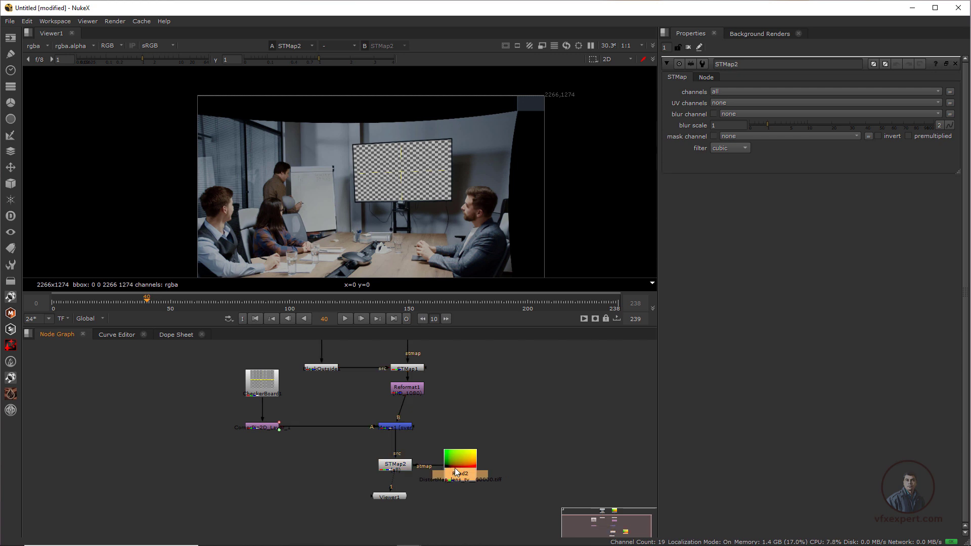
Set both the channels and the UV channels of the STMap node below the Merge to rgba
{"action": "left_click", "coordinate": [405, 469]}
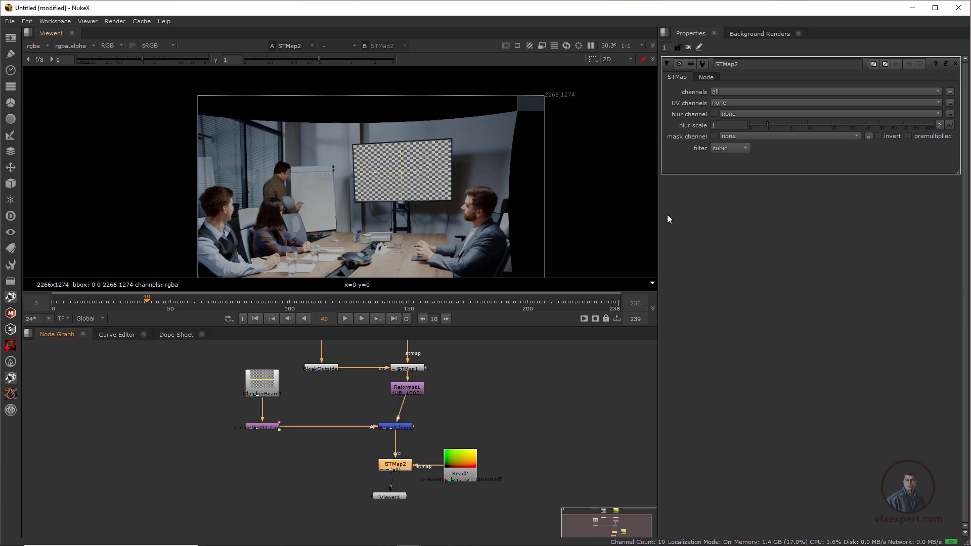
{"action": "left_click", "coordinate": [724, 93]}
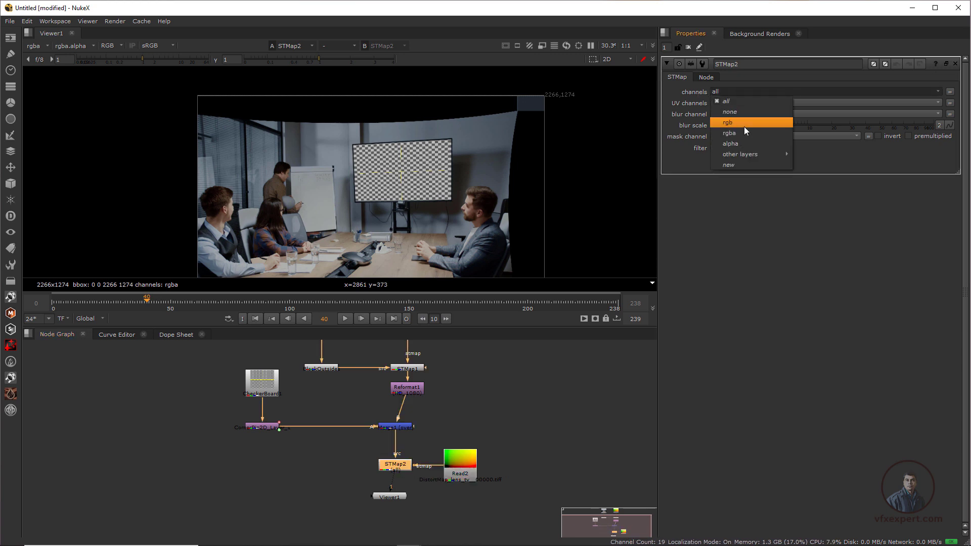
{"action": "left_click", "coordinate": [744, 128]}
{"action": "left_click", "coordinate": [726, 102]}
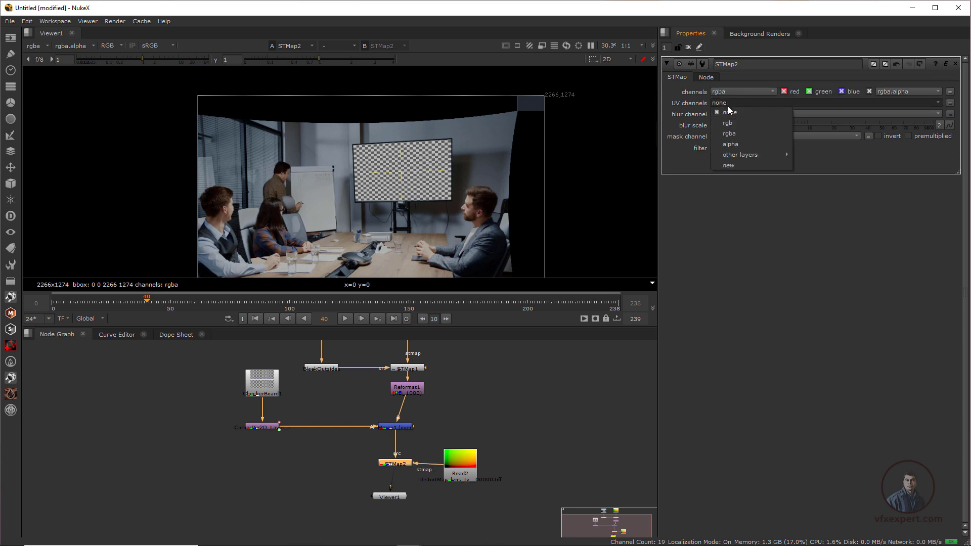
{"action": "left_click", "coordinate": [738, 133]}
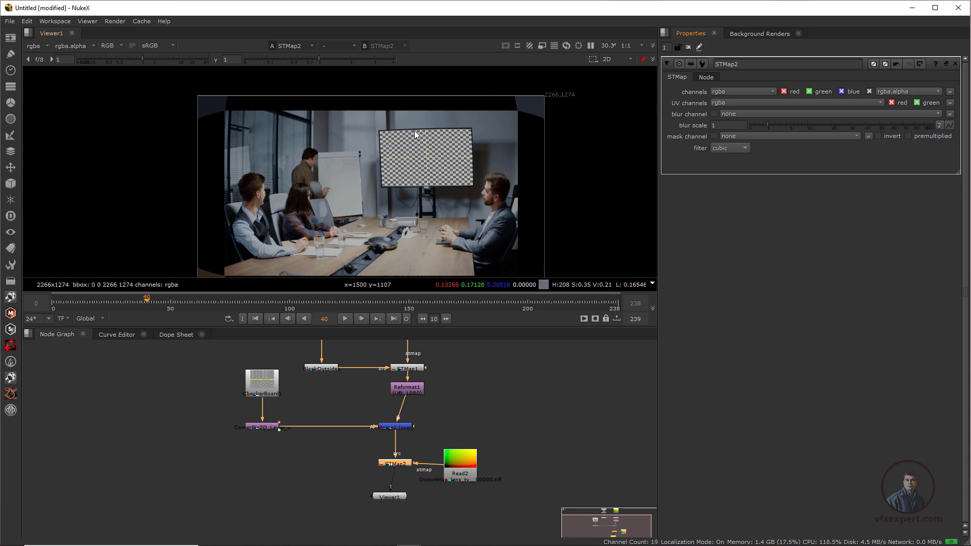
{"action": "scroll", "coordinate": [452, 133], "scroll_direction": "up", "scroll_amount": 2}
{"action": "scroll", "coordinate": [484, 140], "scroll_direction": "up", "scroll_amount": 2}
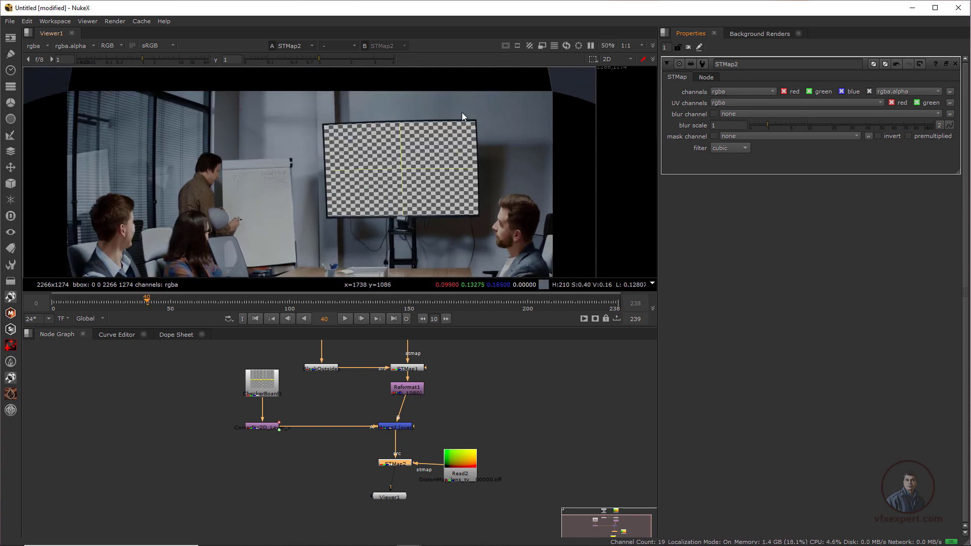
{"action": "scroll", "coordinate": [498, 163], "scroll_direction": "down", "scroll_amount": 2}
{"action": "scroll", "coordinate": [517, 188], "scroll_direction": "up", "scroll_amount": 2}
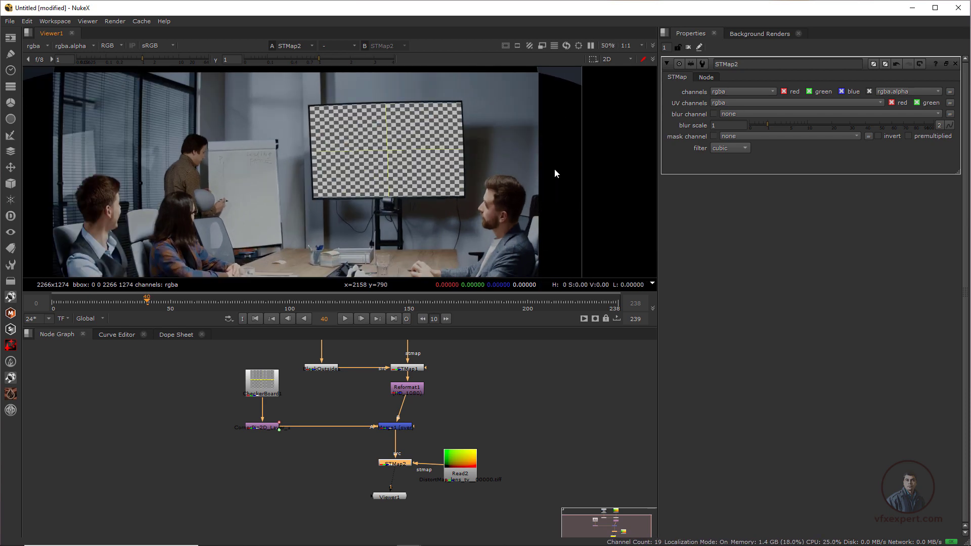
{"action": "scroll", "coordinate": [561, 177], "scroll_direction": "down", "scroll_amount": 2}
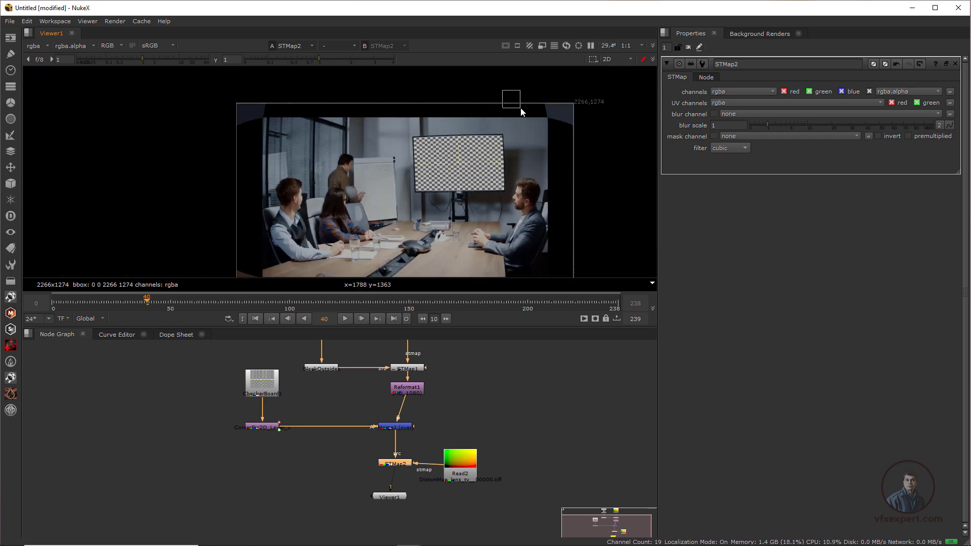
{"action": "left_click_drag", "start_coordinate": [266, 118], "coordinate": [548, 272], "text": "ctrl+shift"}
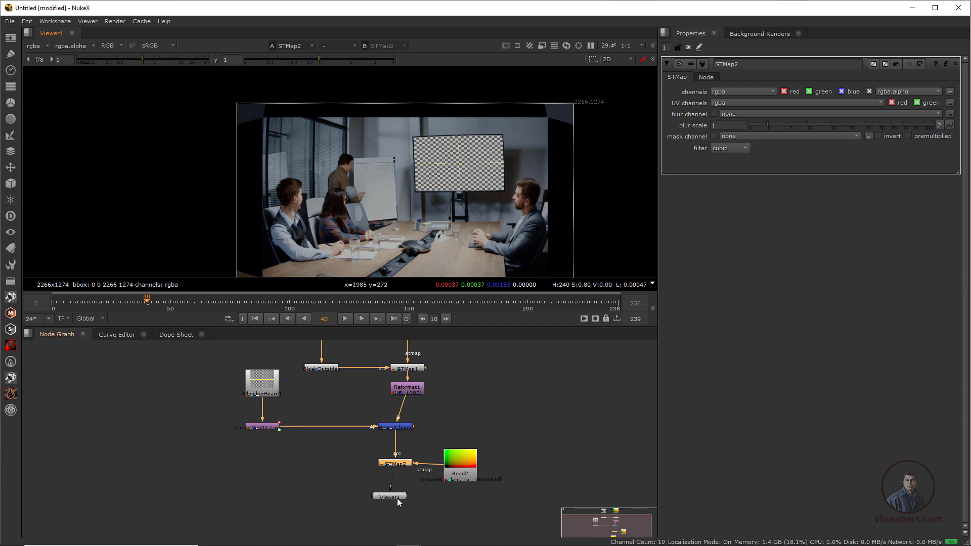
Lower the Viewer node, line up the distort map beside its STMap node, and insert a Reformat node after that STMap
{"action": "left_click_drag", "start_coordinate": [397, 499], "coordinate": [403, 516]}
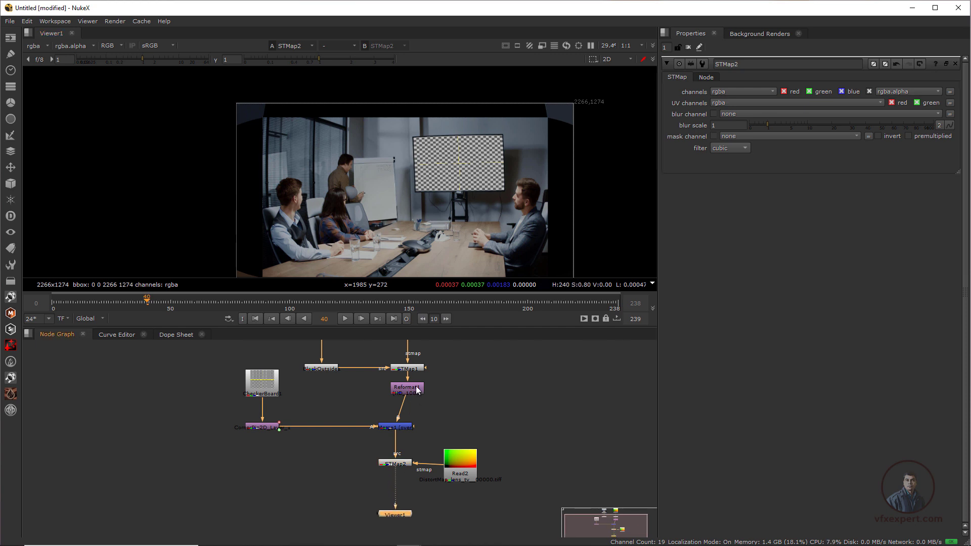
{"action": "left_click_drag", "start_coordinate": [458, 454], "coordinate": [462, 452]}
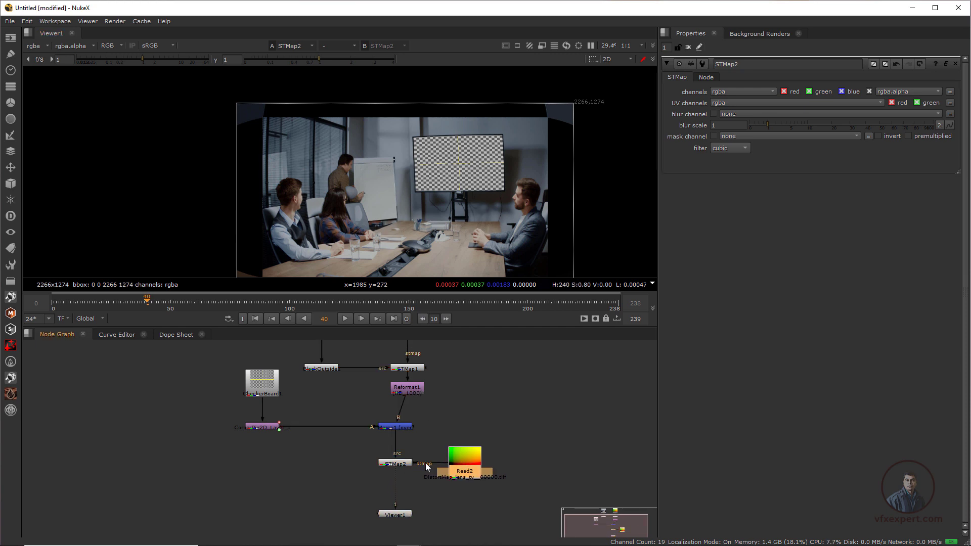
{"action": "left_click", "coordinate": [393, 465]}
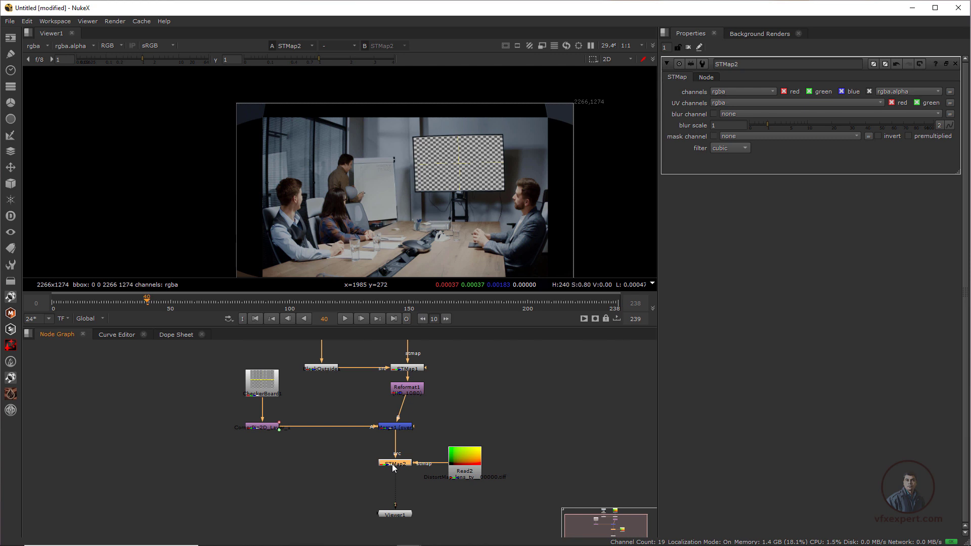
{"action": "key", "text": "Tab"}
{"action": "type", "text": "refo"}
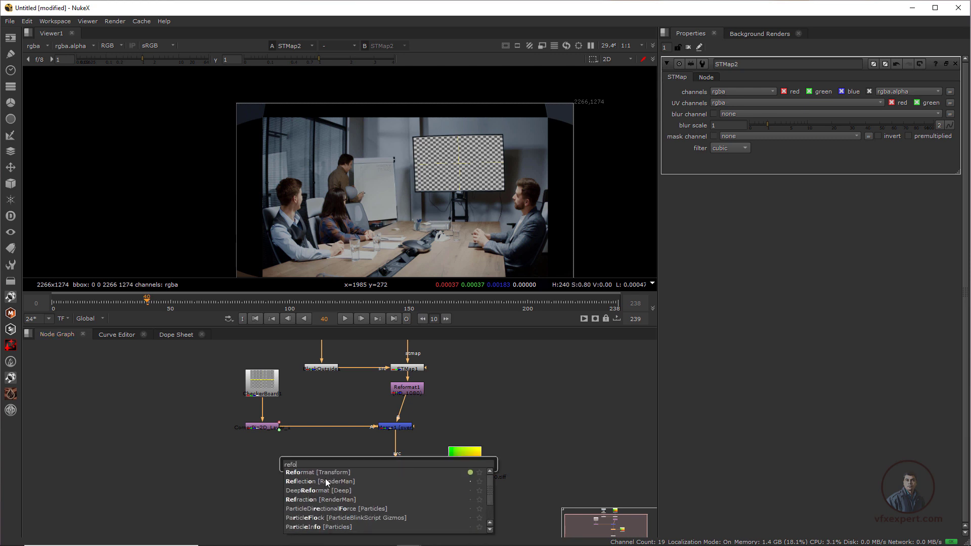
{"action": "left_click", "coordinate": [312, 472]}
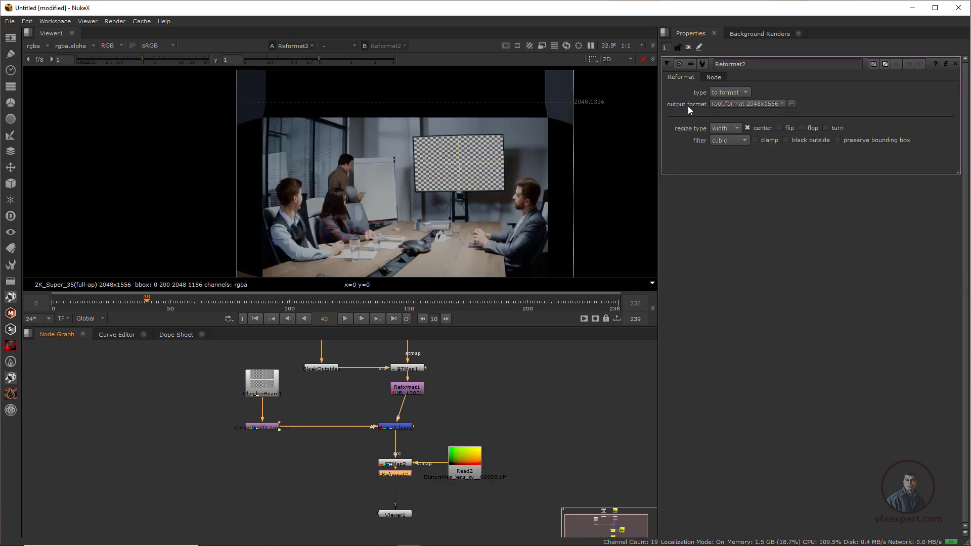
Set the new Reformat node's output format to HD_1080 1920x1080 and its resize type to none
{"action": "left_click", "coordinate": [766, 103]}
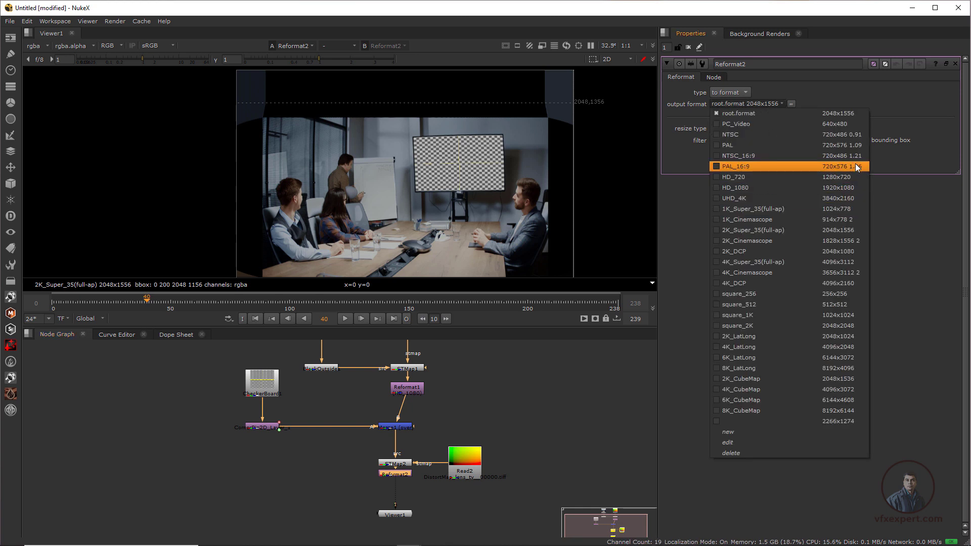
{"action": "left_click", "coordinate": [847, 188]}
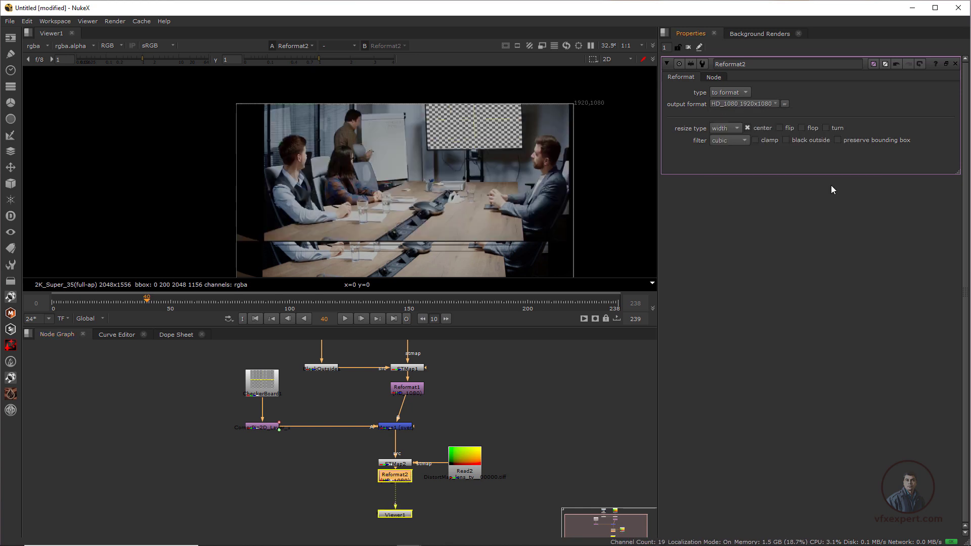
{"action": "left_click", "coordinate": [736, 128]}
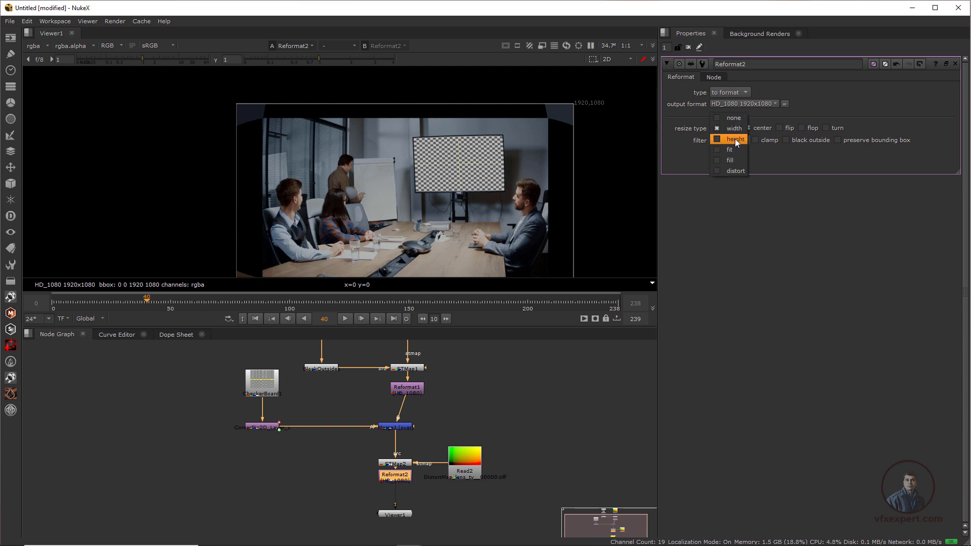
{"action": "left_click", "coordinate": [731, 118]}
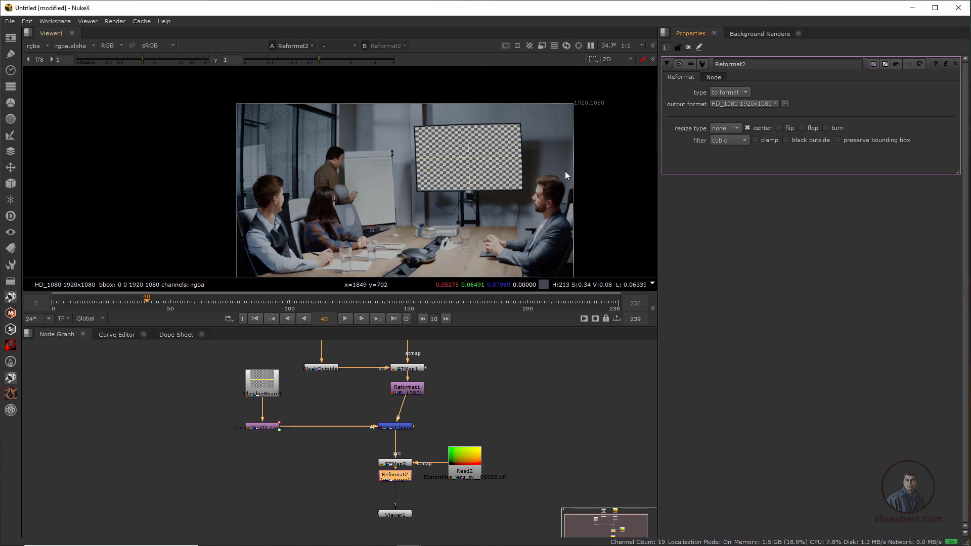
{"action": "scroll", "coordinate": [547, 196], "scroll_direction": "down", "scroll_amount": 3}
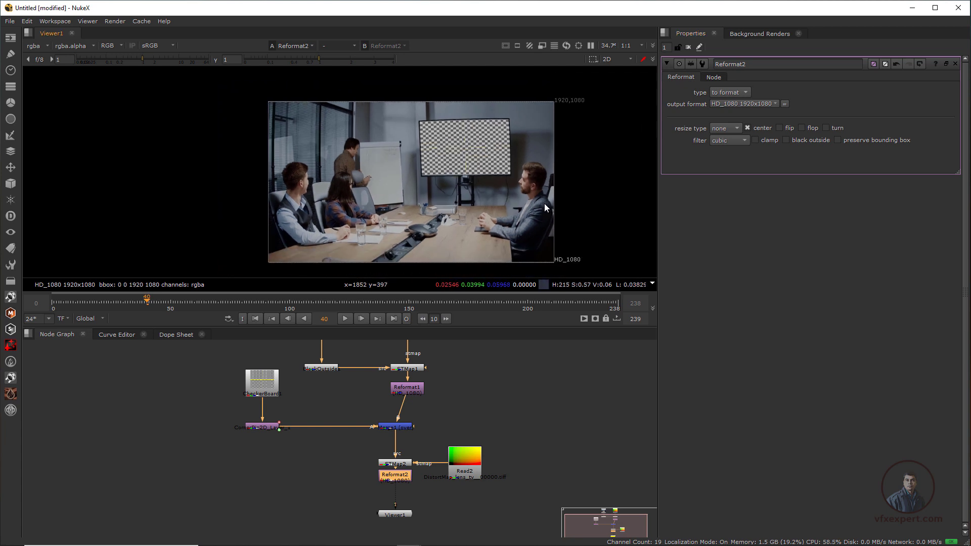
{"action": "scroll", "coordinate": [419, 192], "scroll_direction": "up", "scroll_amount": 3}
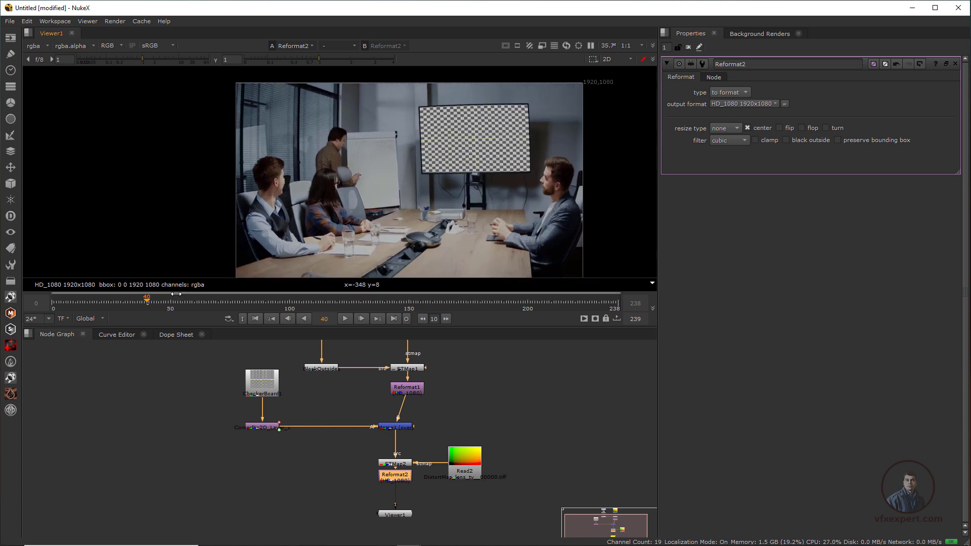
Scrub through the timeline to check the redistorted composite on several frames, and return to the first frame
{"action": "left_click_drag", "start_coordinate": [180, 300], "coordinate": [102, 288]}
{"action": "left_click_drag", "start_coordinate": [198, 307], "coordinate": [236, 304]}
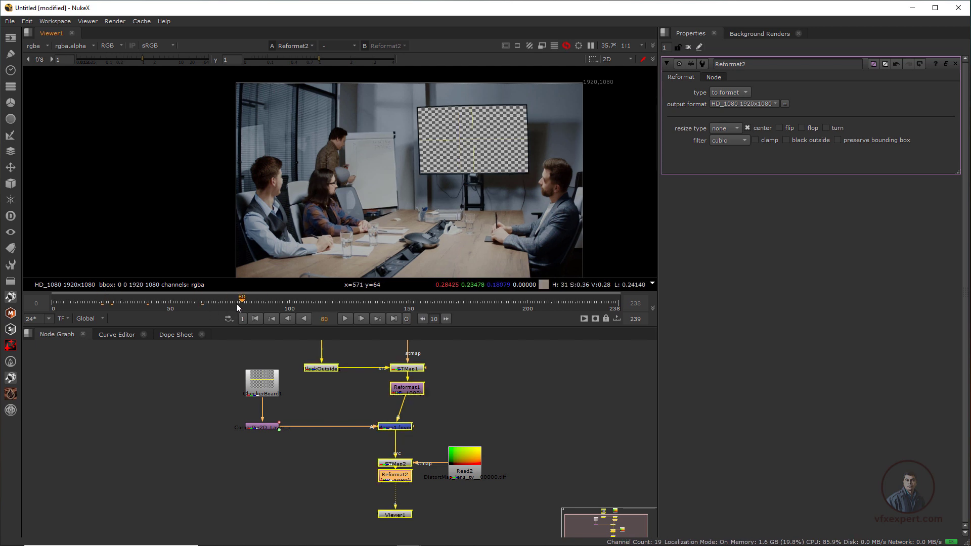
{"action": "left_click", "coordinate": [255, 320]}
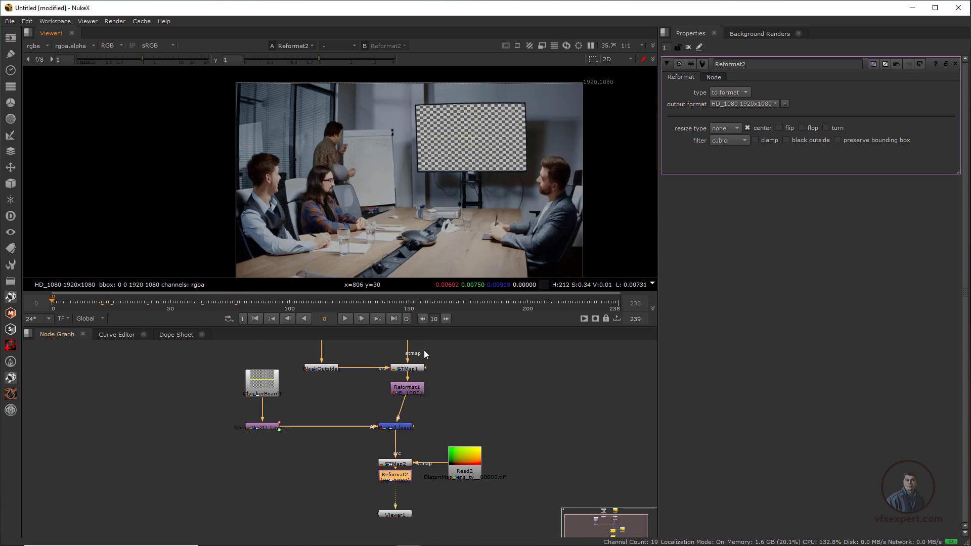
Connect the original footage as the second Viewer input and compare it repeatedly with the redistorted, reformatted composite
{"action": "middle_click_drag", "start_coordinate": [464, 405], "coordinate": [456, 439]}
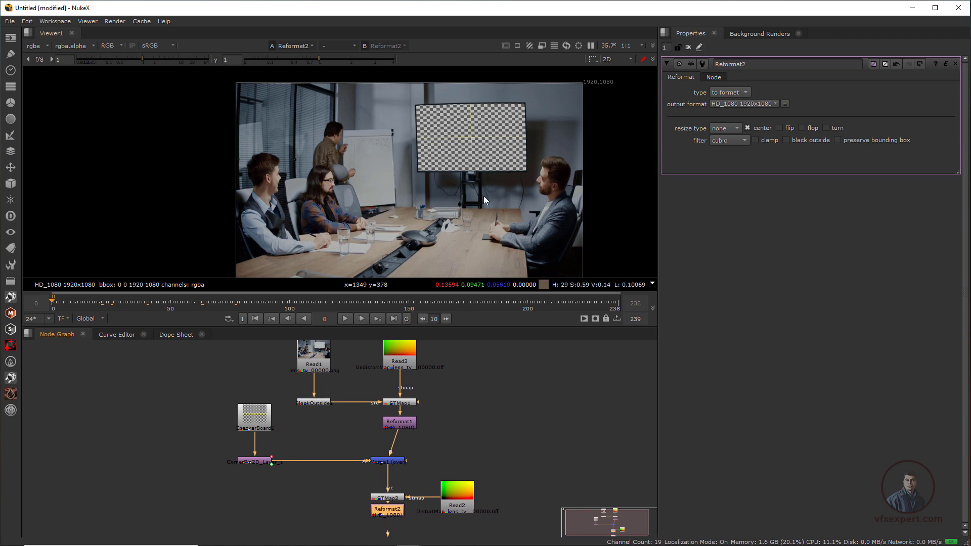
{"action": "left_click", "coordinate": [316, 357]}
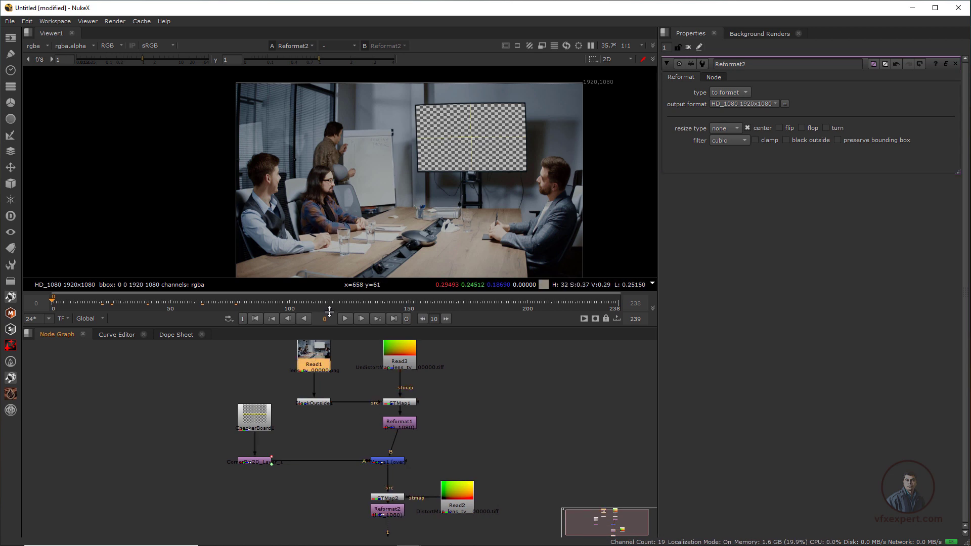
{"action": "key", "text": "2"}
{"action": "key", "text": "1"}
{"action": "key", "text": "2"}
{"action": "key", "text": "1"}
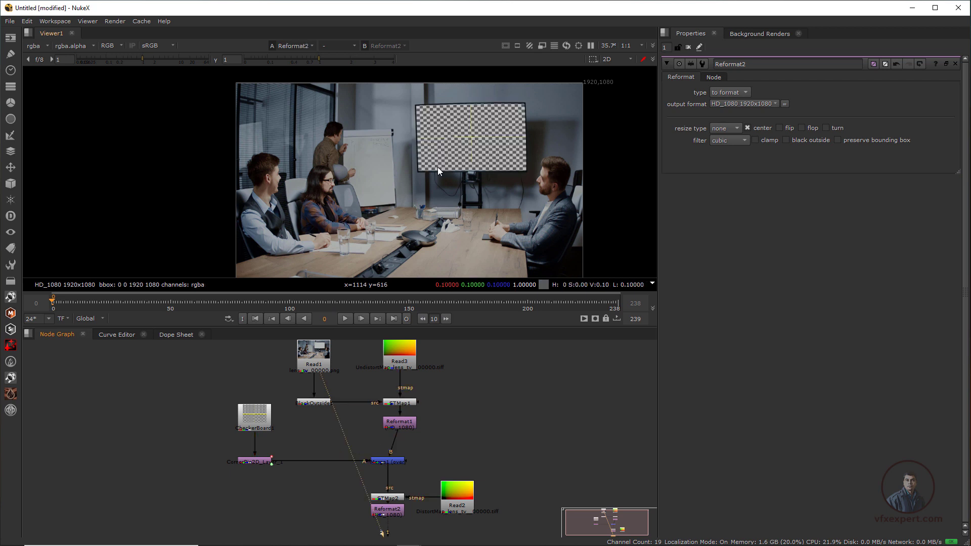
{"action": "key", "text": "2"}
{"action": "key", "text": "1"}
{"action": "key", "text": "2"}
{"action": "key", "text": "1"}
{"action": "key", "text": "2"}
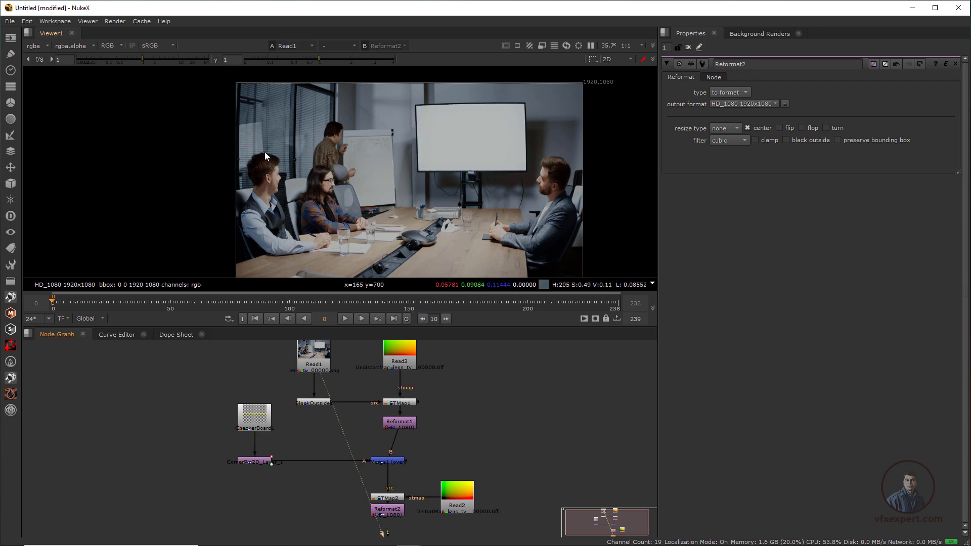
{"action": "key", "text": "1"}
{"action": "key", "text": "2"}
{"action": "key", "text": "1"}
{"action": "key", "text": "2"}
{"action": "key", "text": "1"}
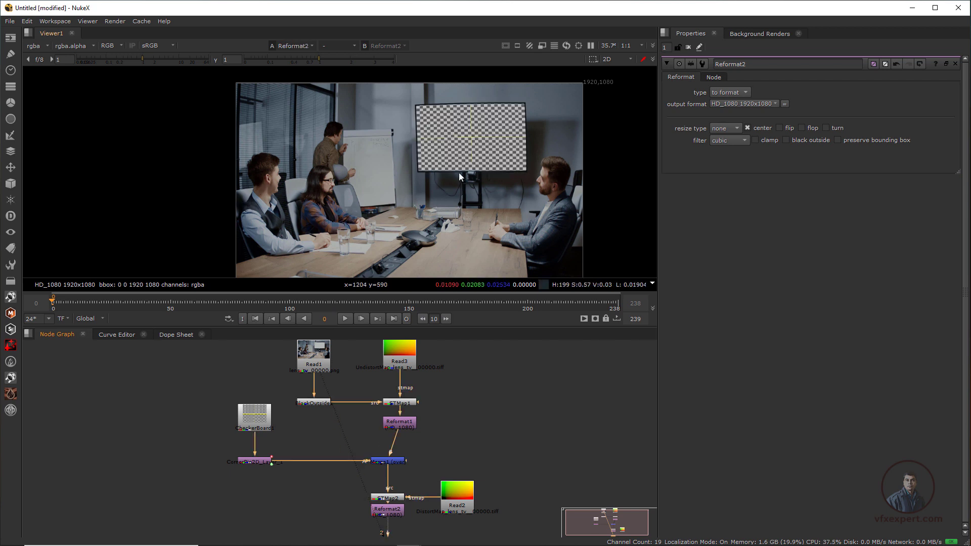
{"action": "key", "text": "2"}
{"action": "key", "text": "1"}
{"action": "key", "text": "2"}
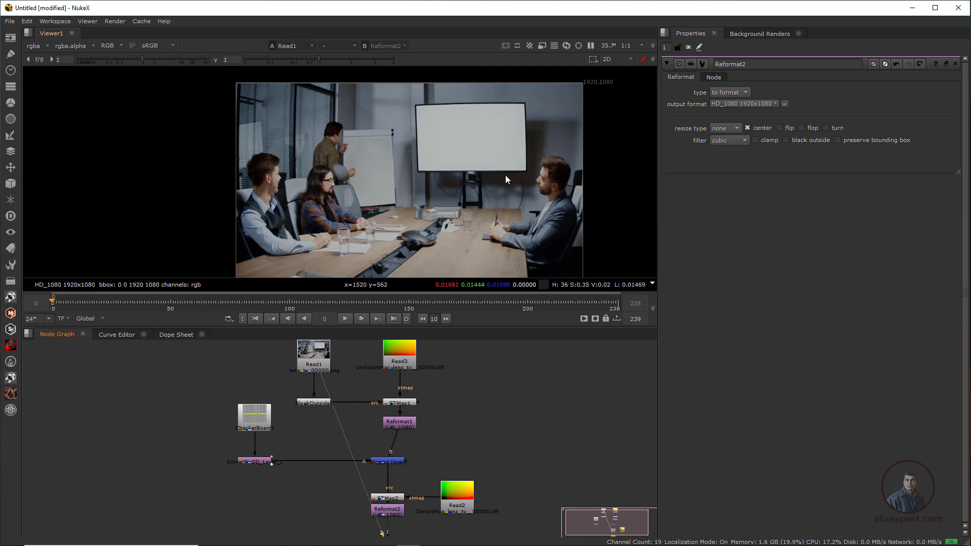
{"action": "key", "text": "2"}
{"action": "key", "text": "1"}
{"action": "key", "text": "2"}
{"action": "key", "text": "1"}
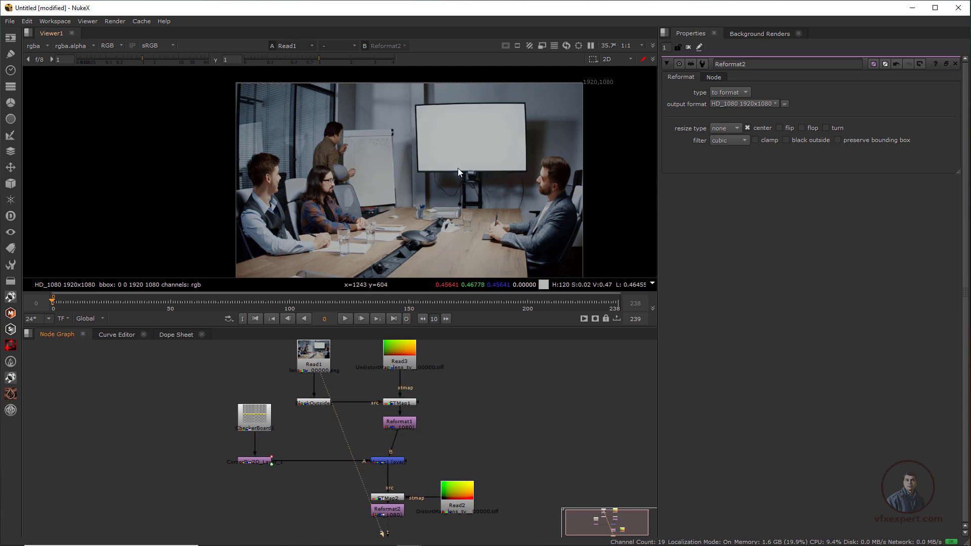
{"action": "key", "text": "2"}
{"action": "key", "text": "1"}
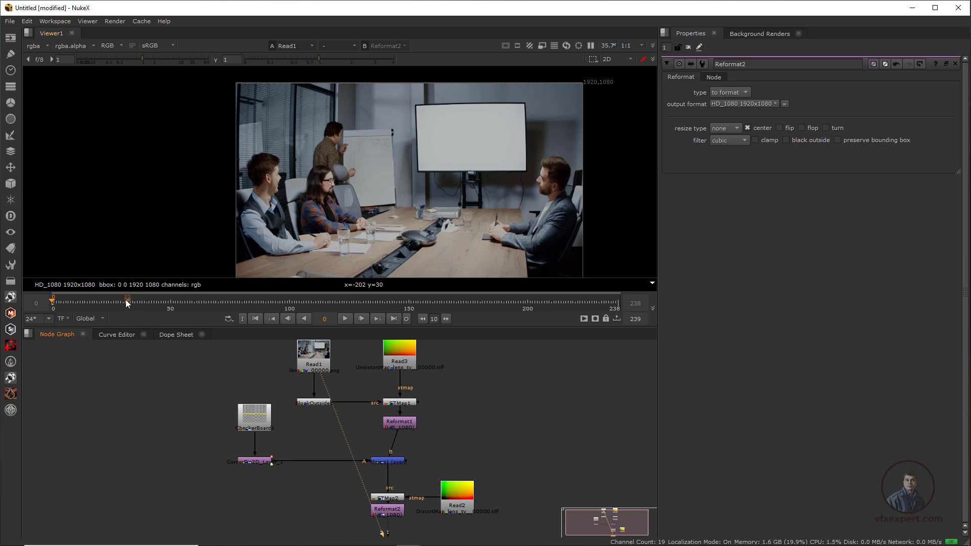
Play the original footage and the redistorted composite, and scrub the early frames to check the checkerboard's tracking on the TV screen
{"action": "left_click", "coordinate": [344, 319]}
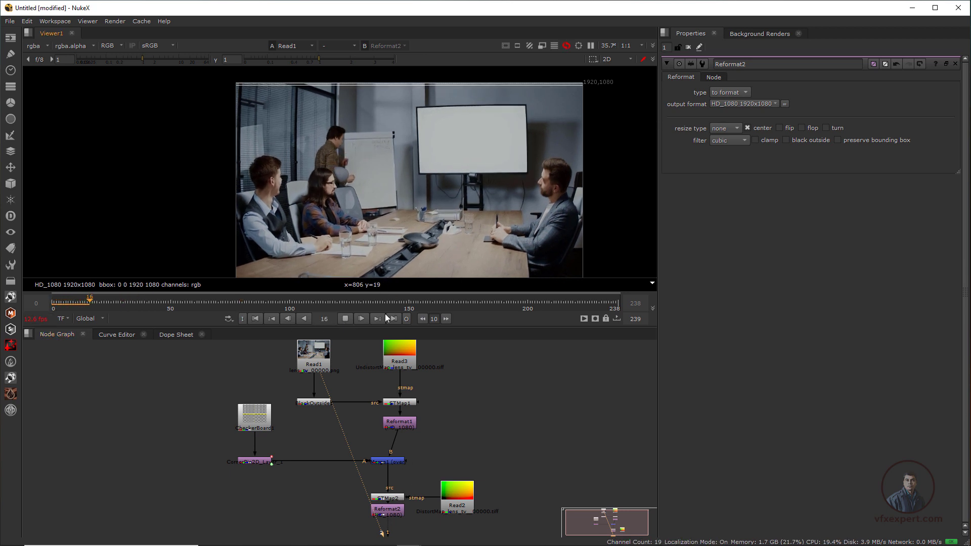
{"action": "key", "text": "2"}
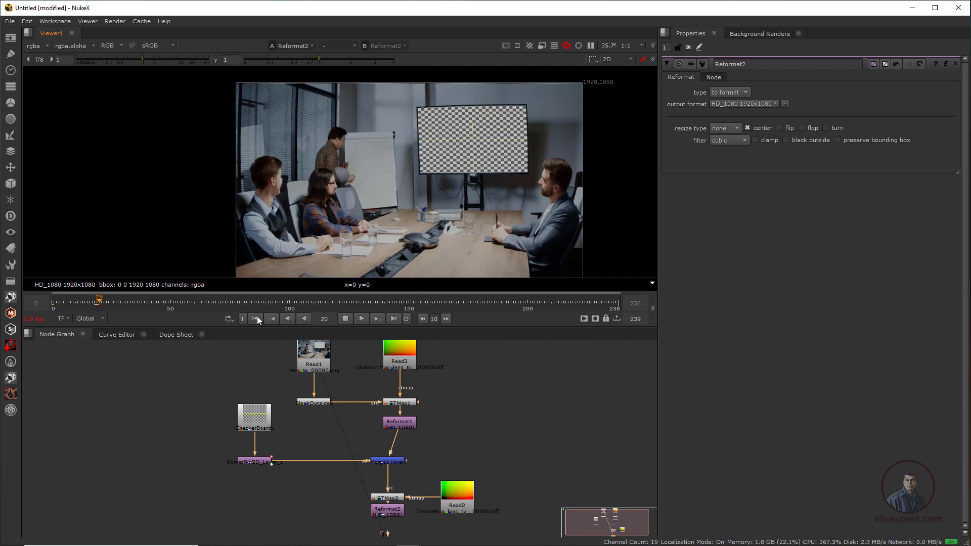
{"action": "left_click", "coordinate": [256, 319]}
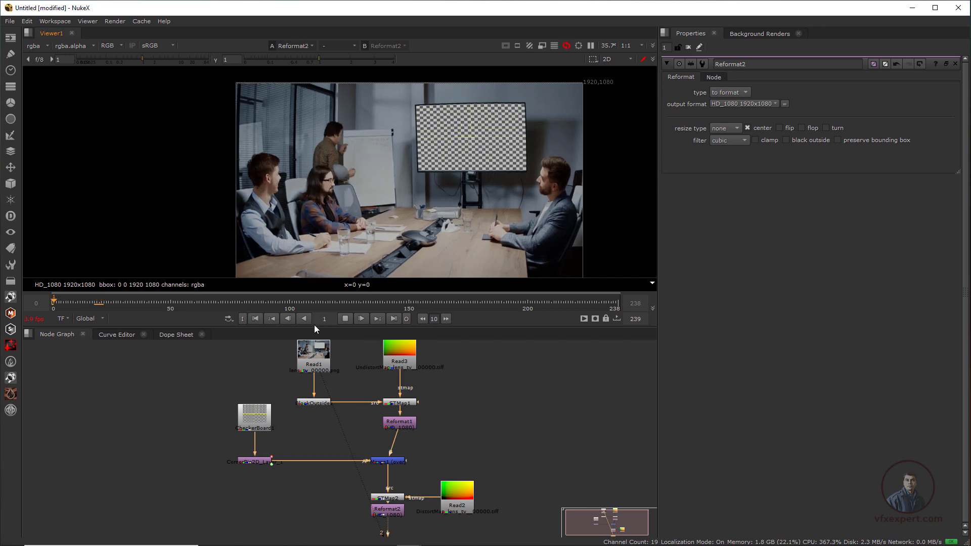
{"action": "left_click", "coordinate": [345, 319]}
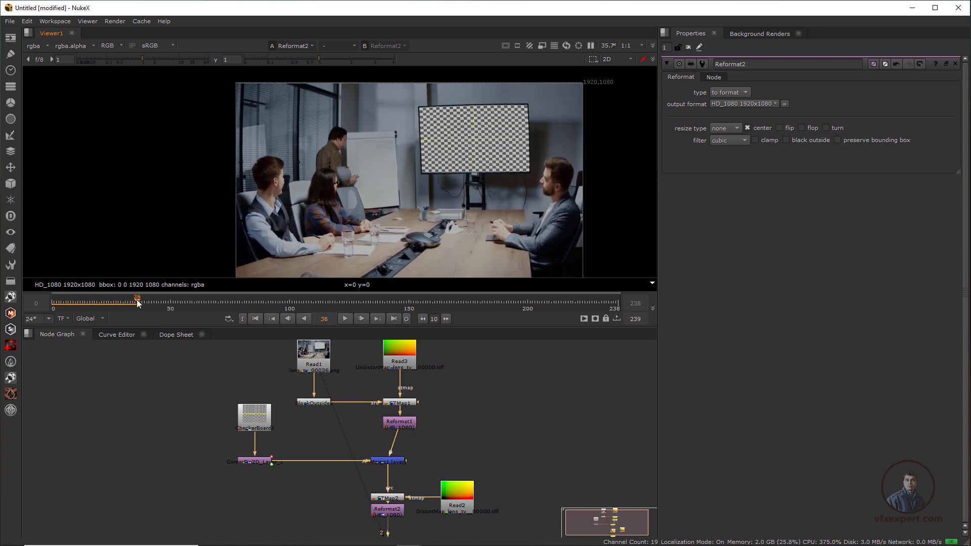
{"action": "left_click", "coordinate": [80, 299]}
{"action": "left_click_drag", "start_coordinate": [69, 295], "coordinate": [130, 310]}
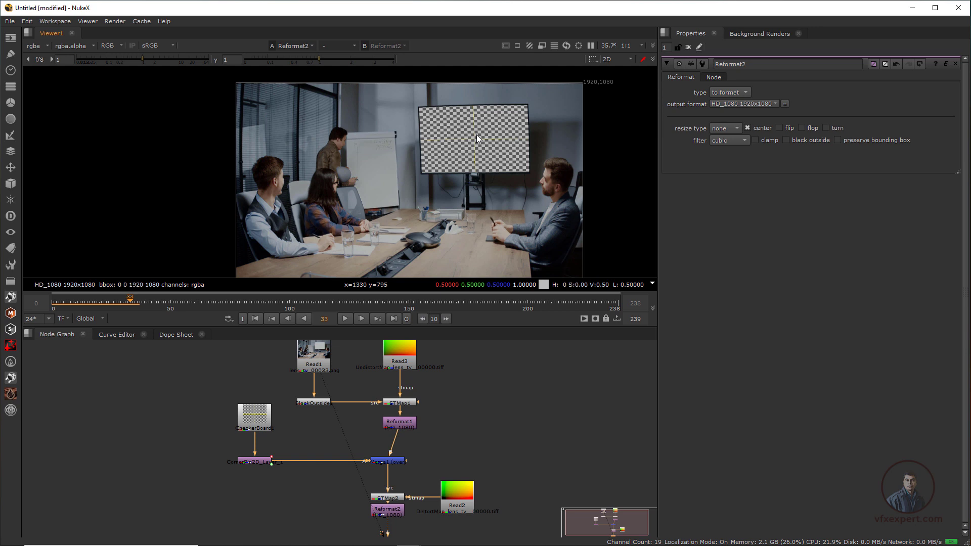
{"action": "left_click", "coordinate": [246, 372]}
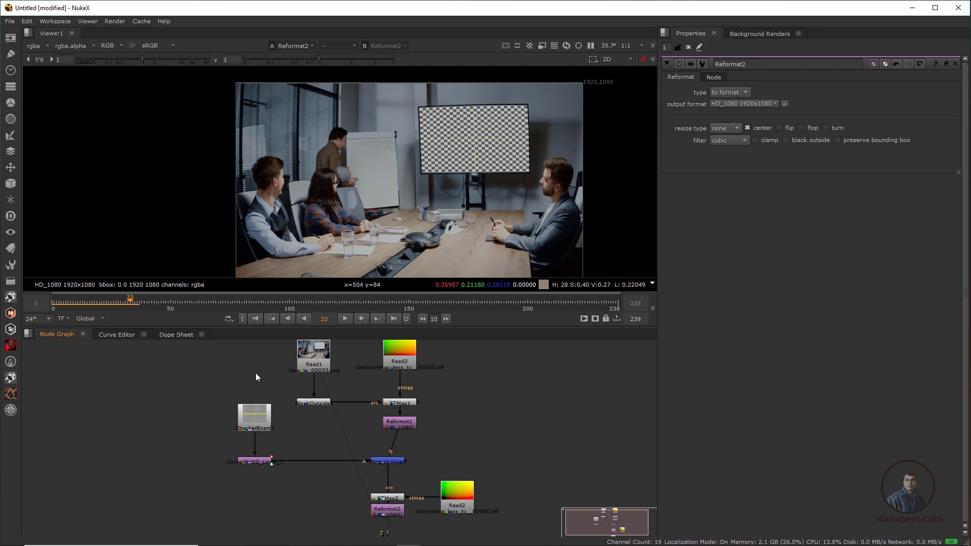
Return to the first frame and load the image Screen_01.png with a new Read node
{"action": "left_click", "coordinate": [257, 320]}
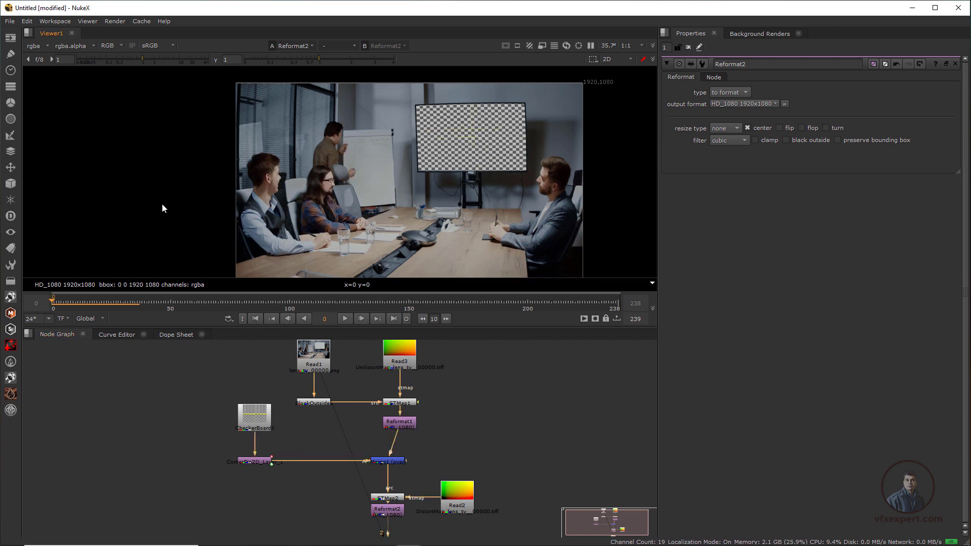
{"action": "left_click", "coordinate": [11, 37]}
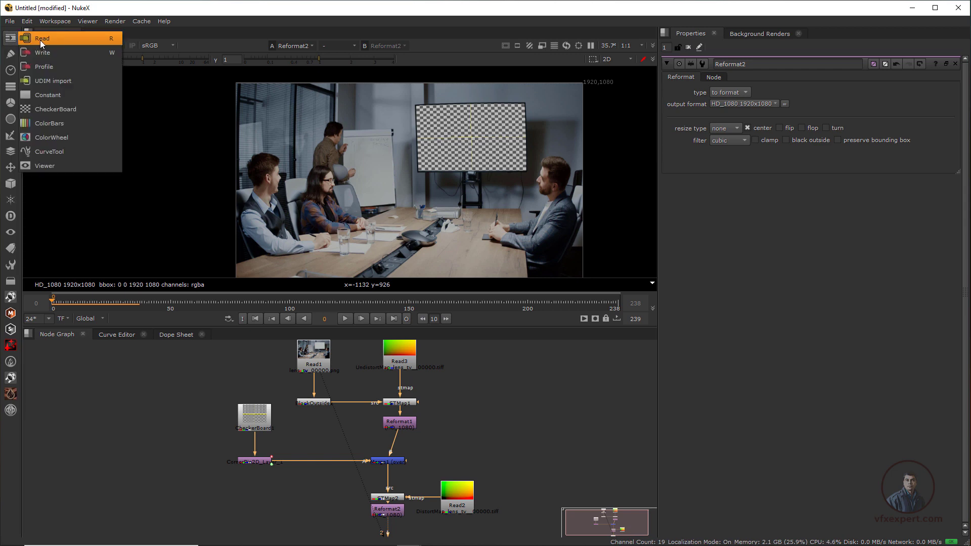
{"action": "left_click", "coordinate": [40, 36]}
{"action": "left_click", "coordinate": [258, 109]}
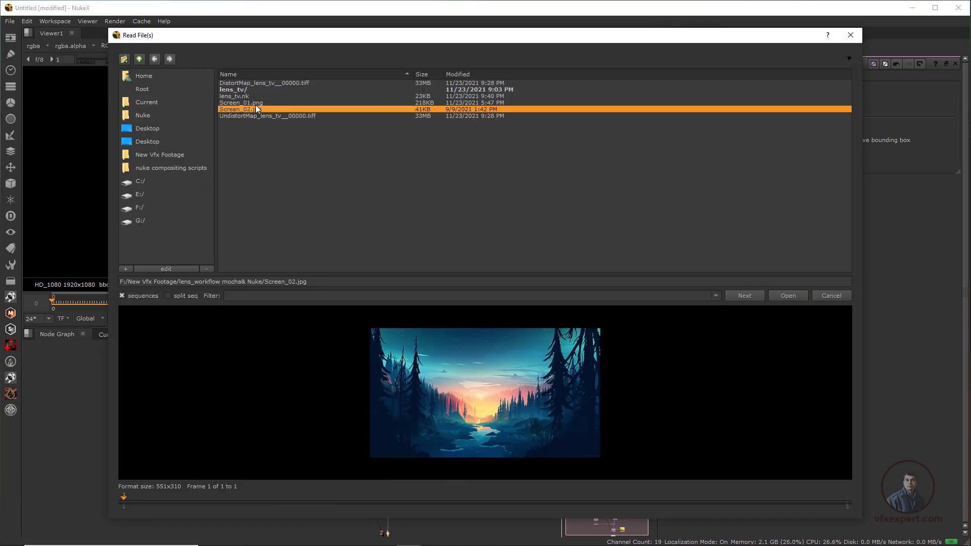
{"action": "left_click", "coordinate": [256, 103]}
{"action": "left_click", "coordinate": [790, 296]}
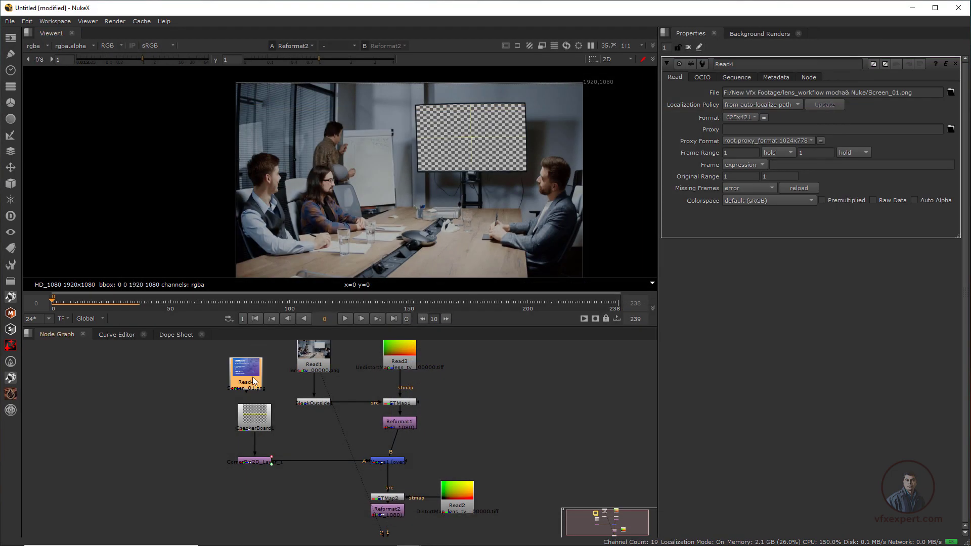
Place the Screen_01.png Read node beside the CheckerBoard and connect it to the CornerPin's input in place of the CheckerBoard
{"action": "left_click_drag", "start_coordinate": [253, 376], "coordinate": [190, 428]}
{"action": "scroll", "coordinate": [255, 434], "scroll_direction": "up", "scroll_amount": 1}
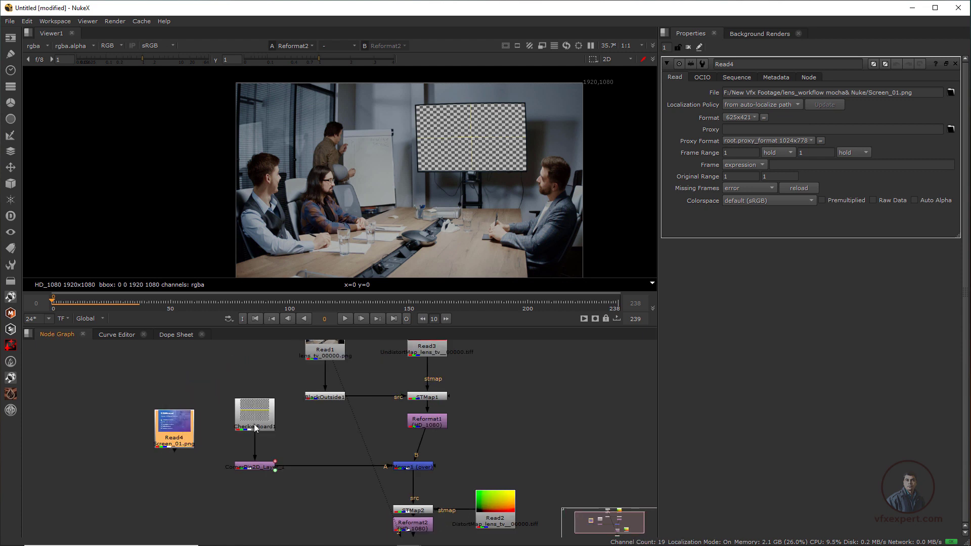
{"action": "left_click_drag", "start_coordinate": [254, 424], "coordinate": [248, 395]}
{"action": "left_click_drag", "start_coordinate": [254, 457], "coordinate": [177, 430]}
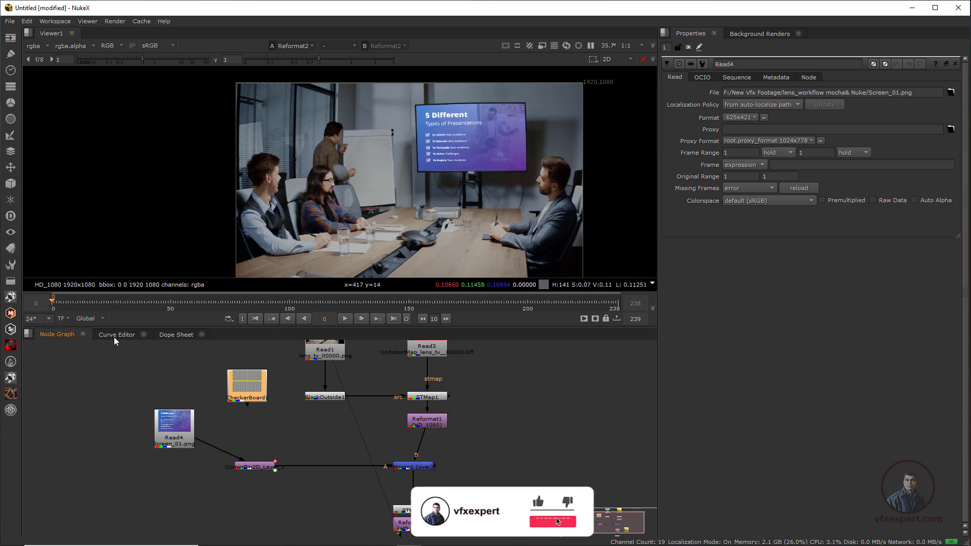
Scrub through the timeline, then play the composite from the first frame to check how the presentation image tracks on the TV screen
{"action": "left_click_drag", "start_coordinate": [108, 302], "coordinate": [510, 303]}
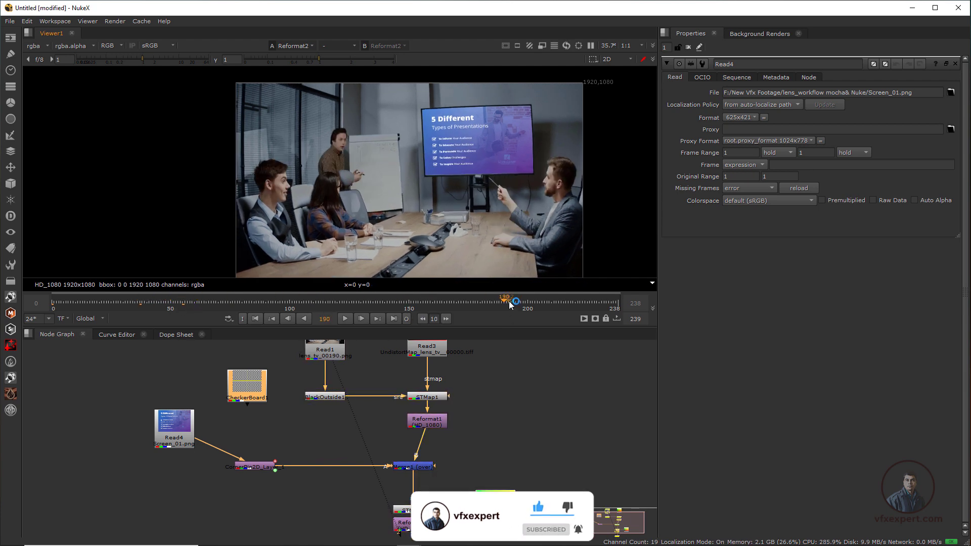
{"action": "left_click", "coordinate": [256, 319]}
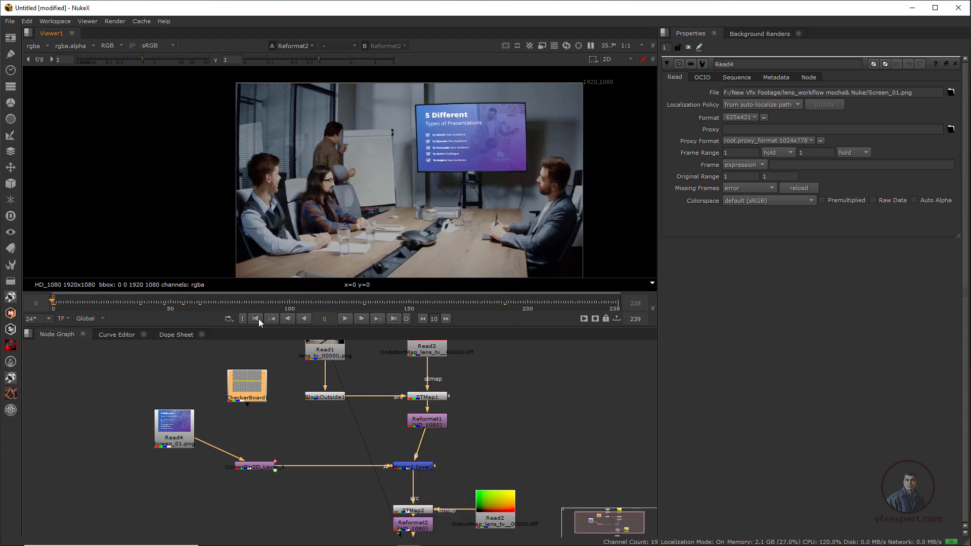
{"action": "left_click", "coordinate": [352, 318]}
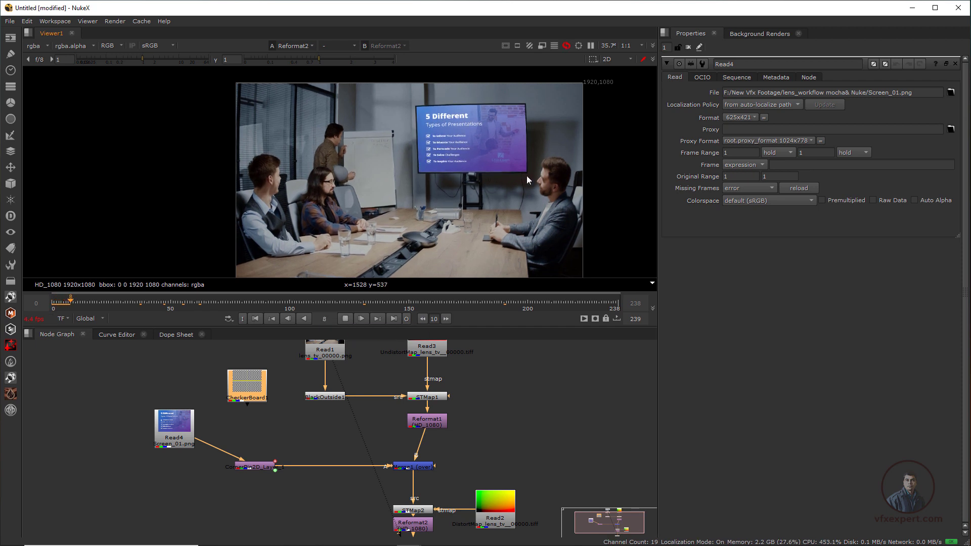